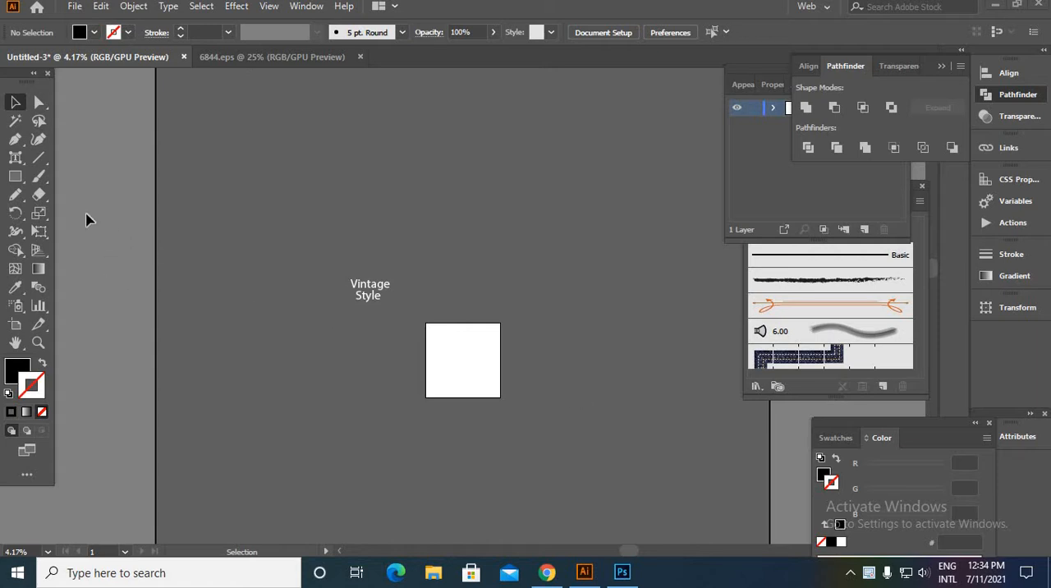
- Draw a black rectangle covering the whole artboard and lock it in place
key(m)
scroll(457, 335, up, 3)
drag(455, 332, 371, 197)
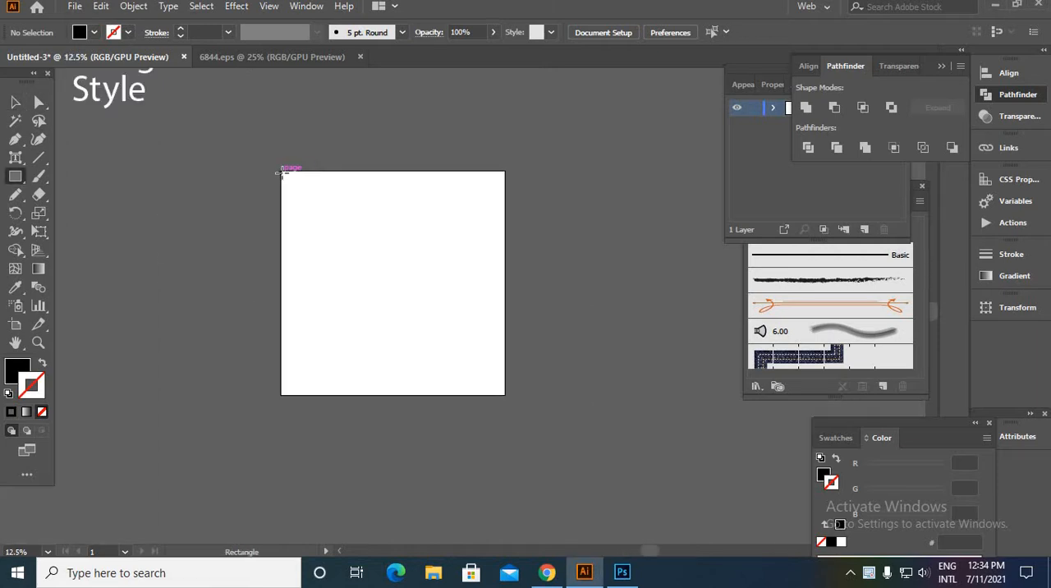
drag(281, 172, 510, 379)
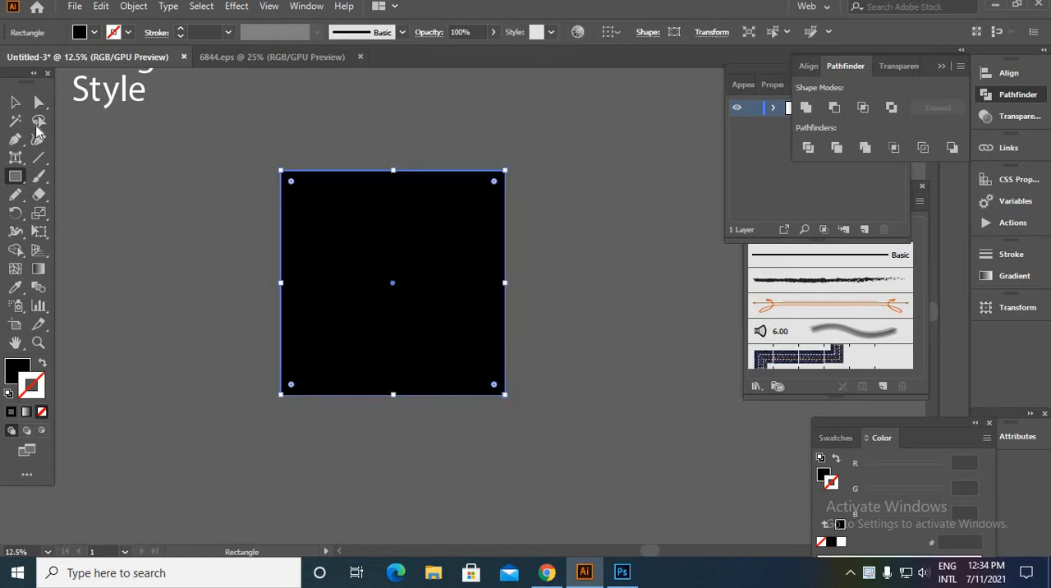
click(15, 102)
click(189, 177)
click(341, 245)
key(ctrl+2)
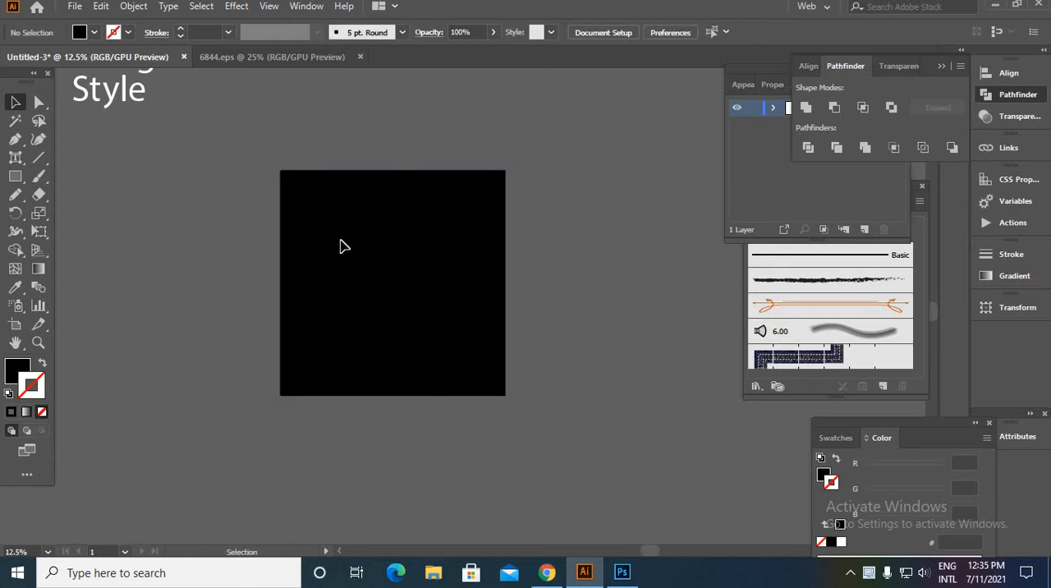
- Draw a large perfect circle with the Ellipse tool near the middle of the black square
scroll(328, 242, up, 1)
key(ctrl+minus)
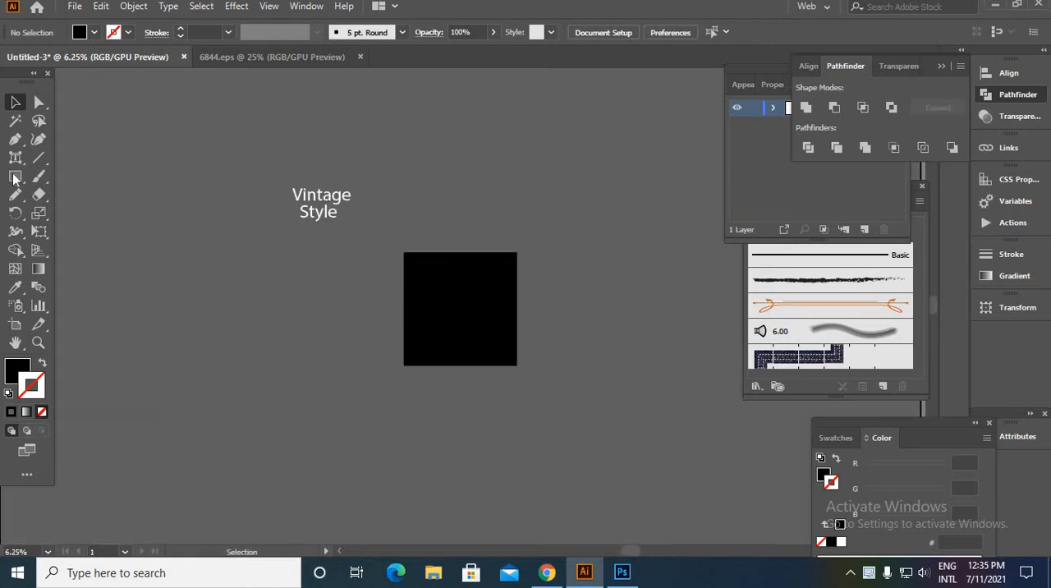
click(15, 177)
drag(14, 178, 73, 214)
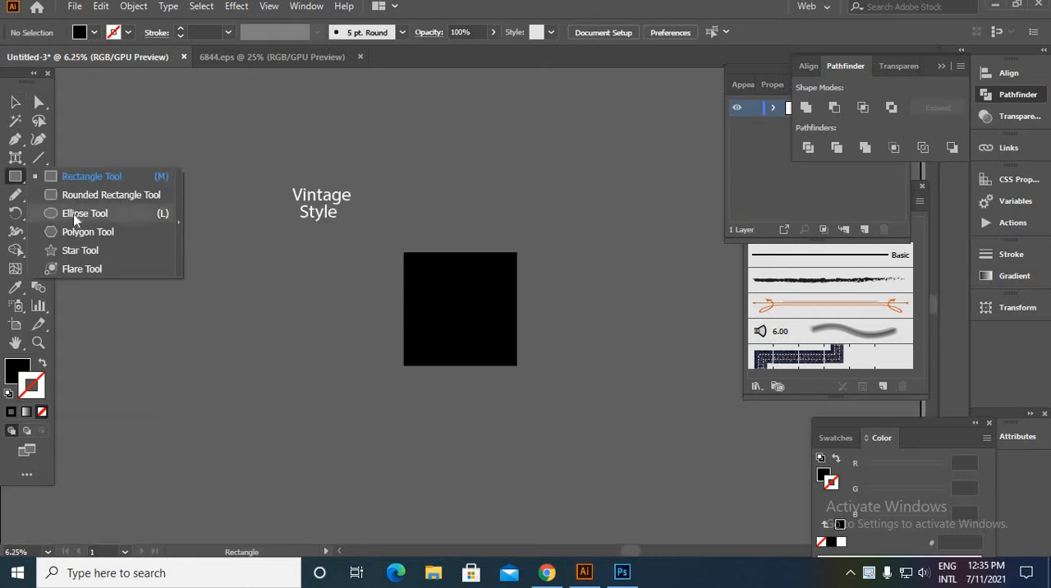
click(73, 218)
scroll(494, 301, up, 4)
drag(344, 340, 490, 506)
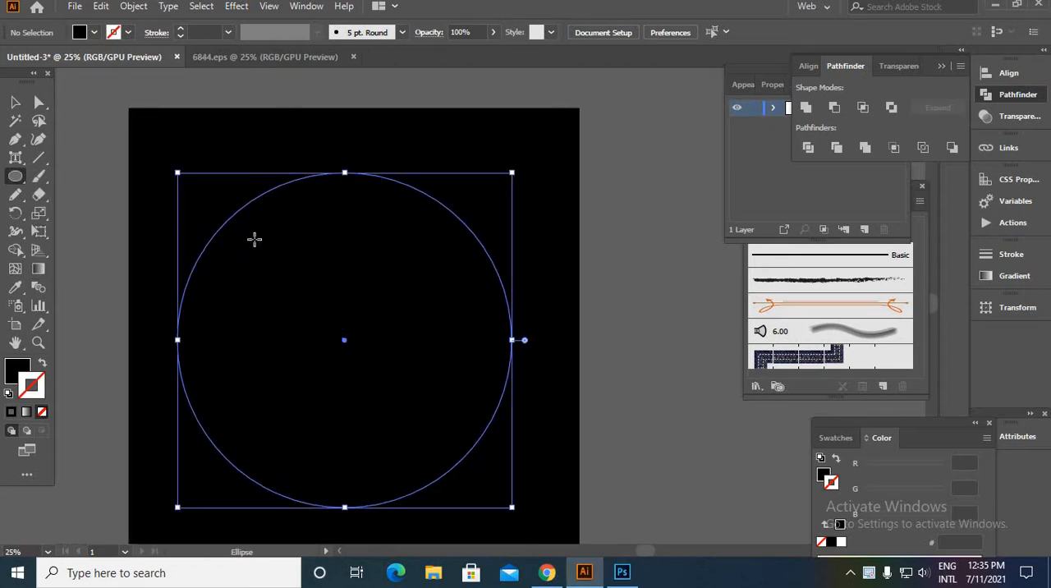
- Fill the circle with white (FFFFFF)
double_click(28, 367)
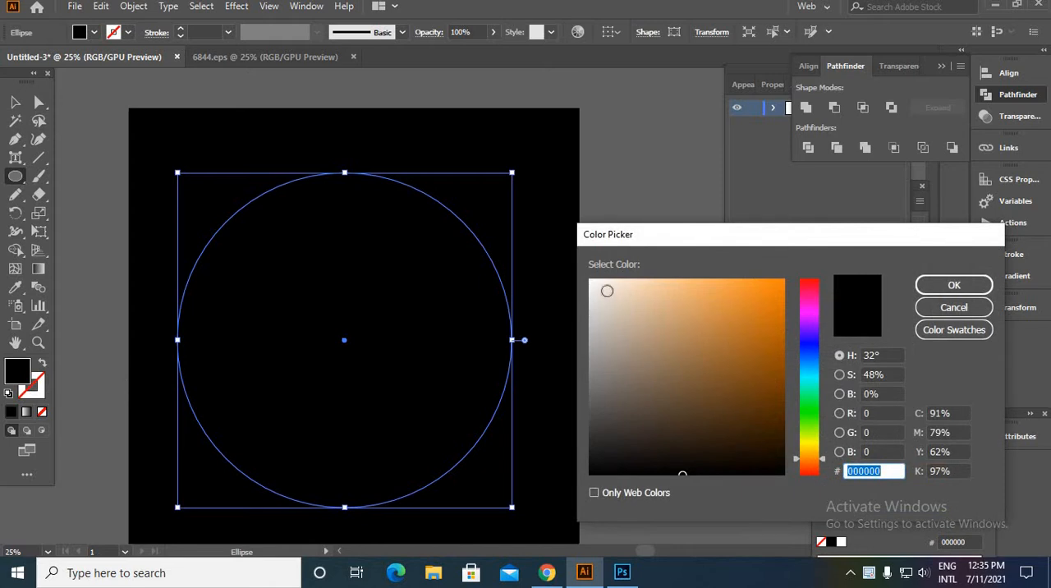
drag(607, 290, 574, 267)
click(954, 285)
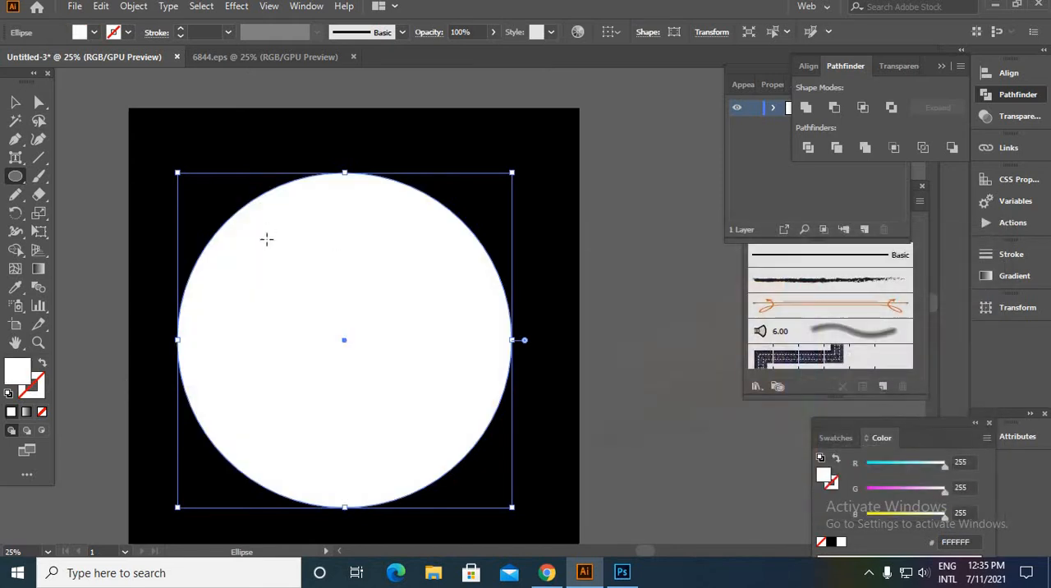
- Scale the white circle down proportionally from its centre and nudge it into the middle of the black square
key(v)
drag(511, 506, 480, 475)
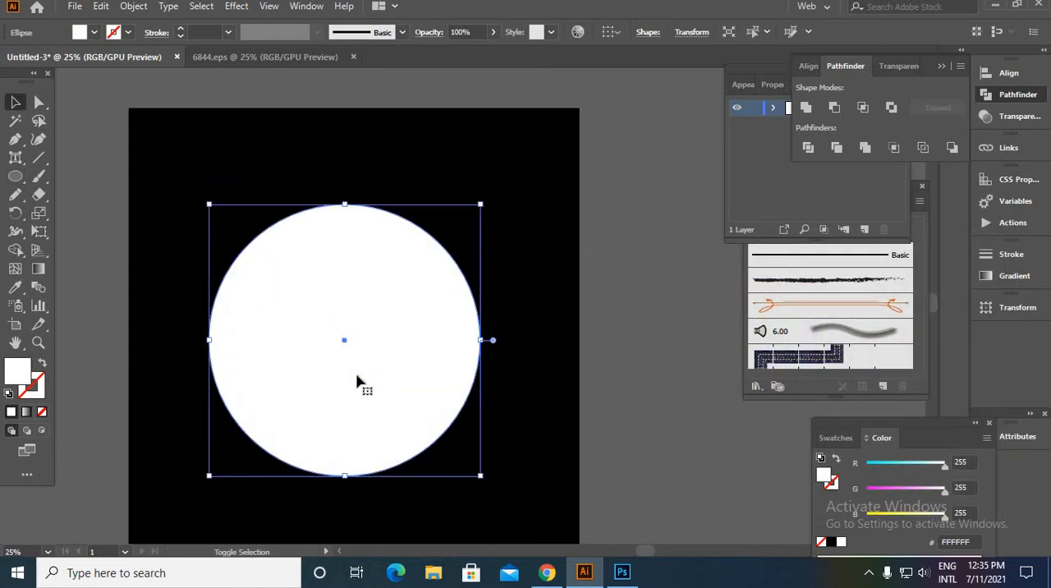
drag(356, 374, 362, 368)
click(688, 336)
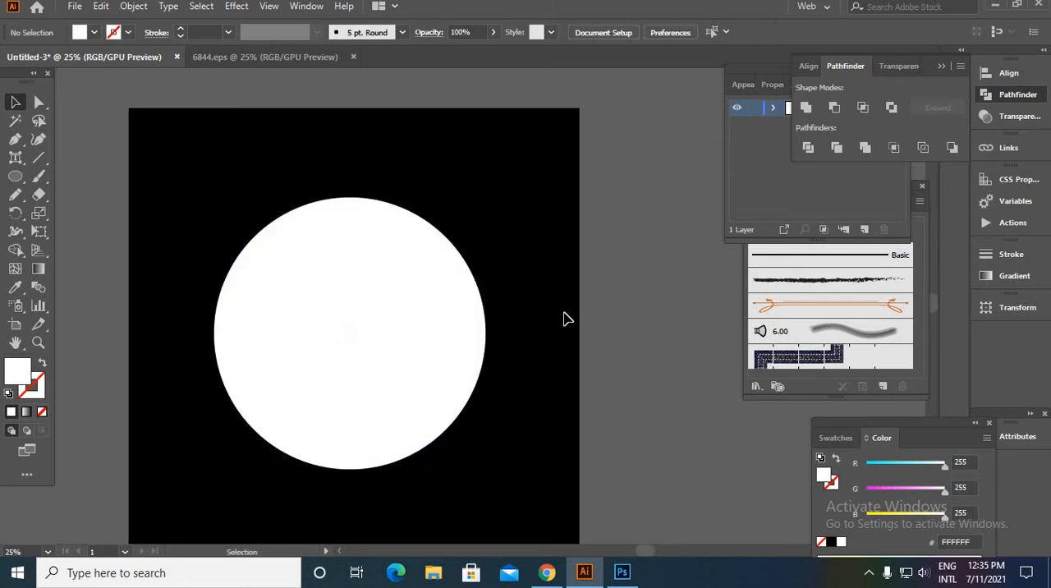
scroll(566, 319, down, 2)
drag(428, 312, 332, 271)
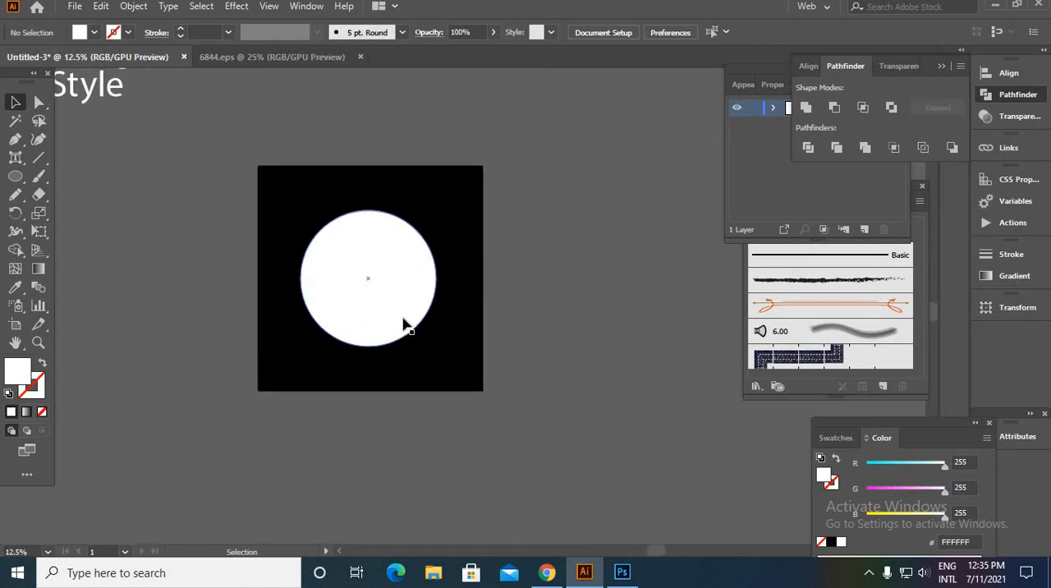
- Create a 30 px outward offset path around the white circle with round joins
scroll(399, 320, up, 3)
click(391, 297)
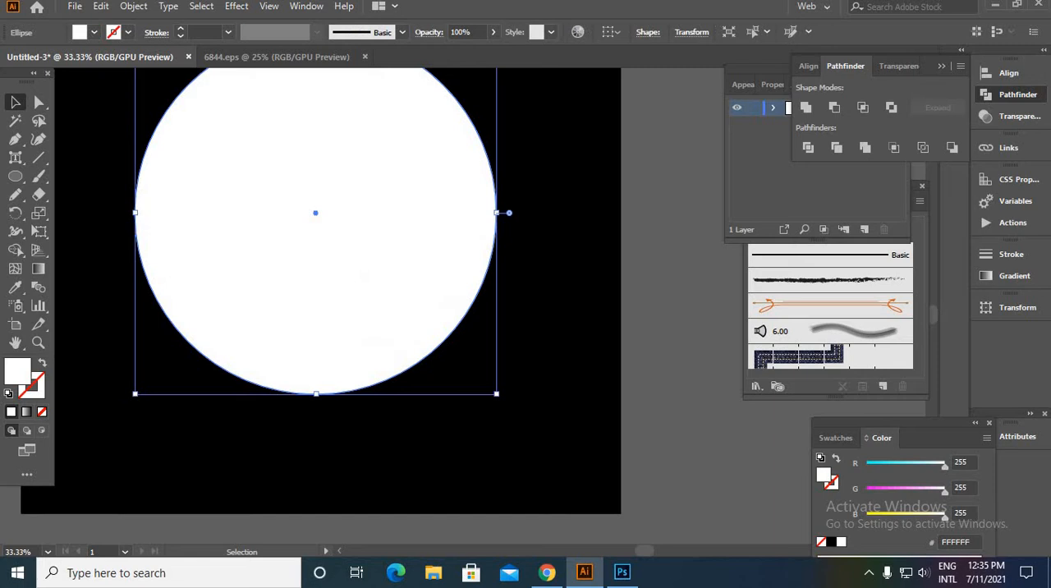
click(131, 7)
mouse_move(201, 387)
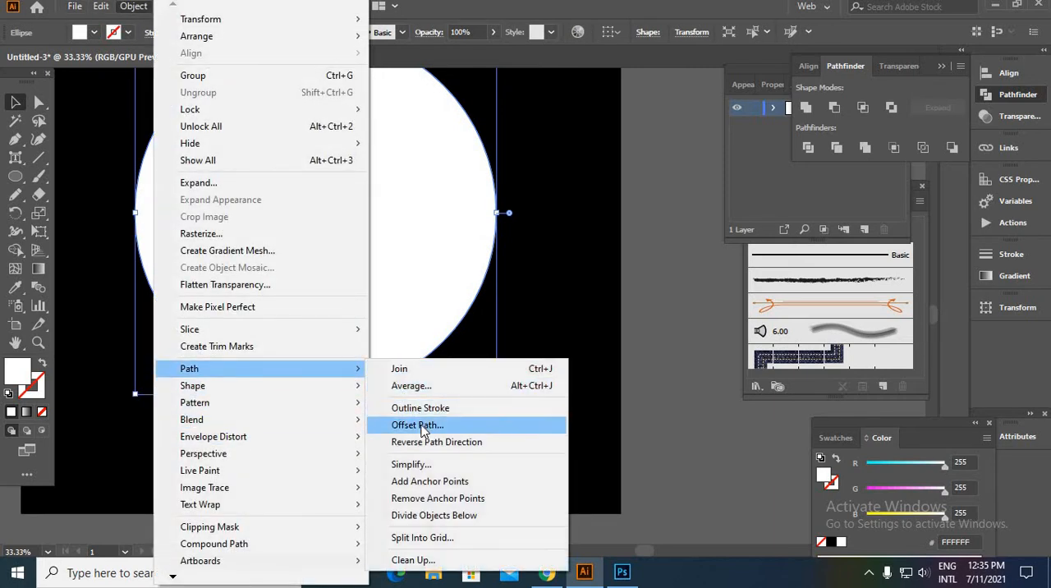
click(424, 427)
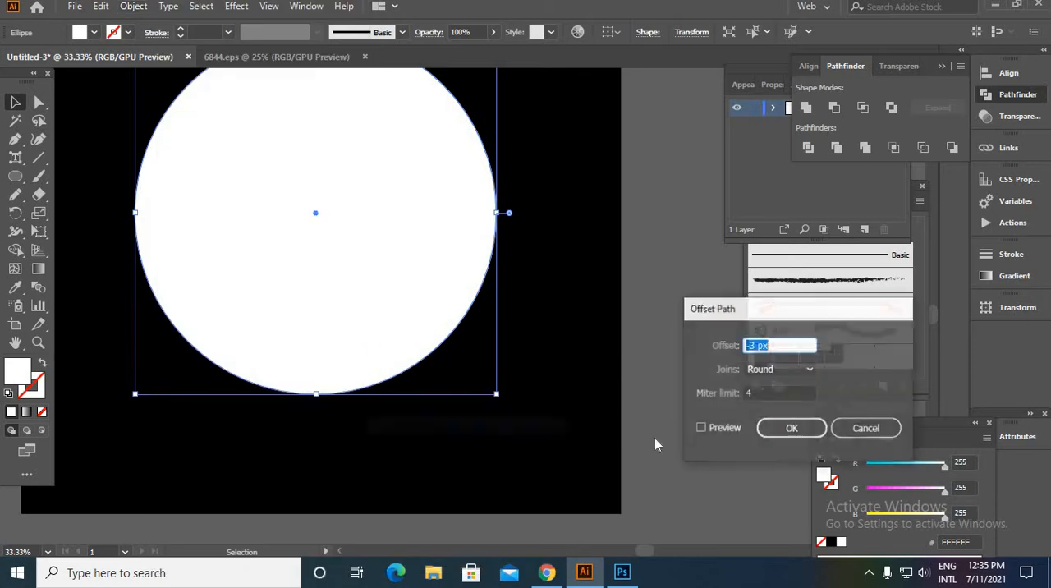
click(700, 429)
double_click(761, 344)
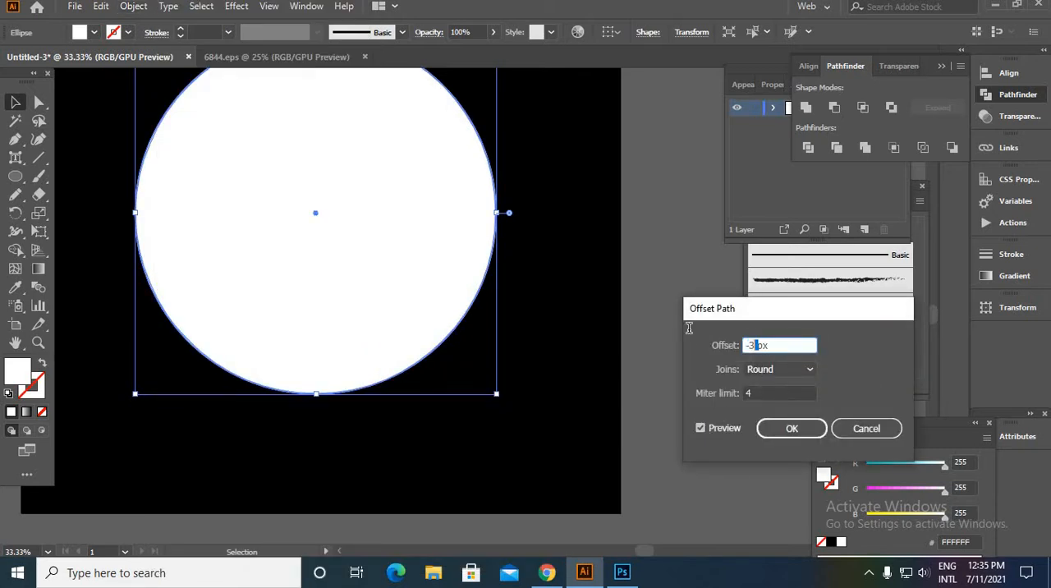
text(6)
text(30)
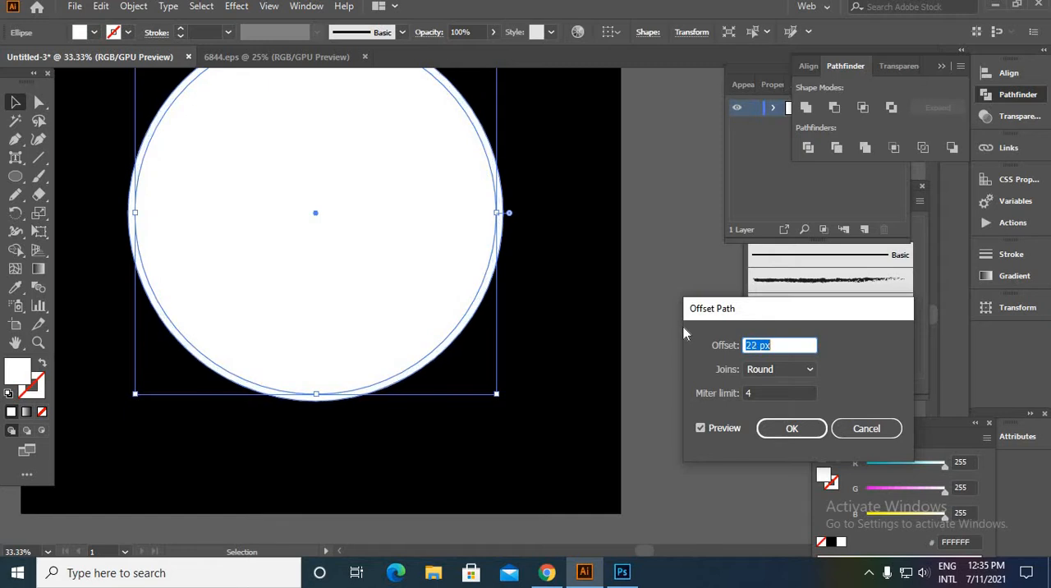
click(791, 431)
- Swap the offset circle's fill and stroke to make it a white outline, and set its stroke weight to 20 pt
click(42, 365)
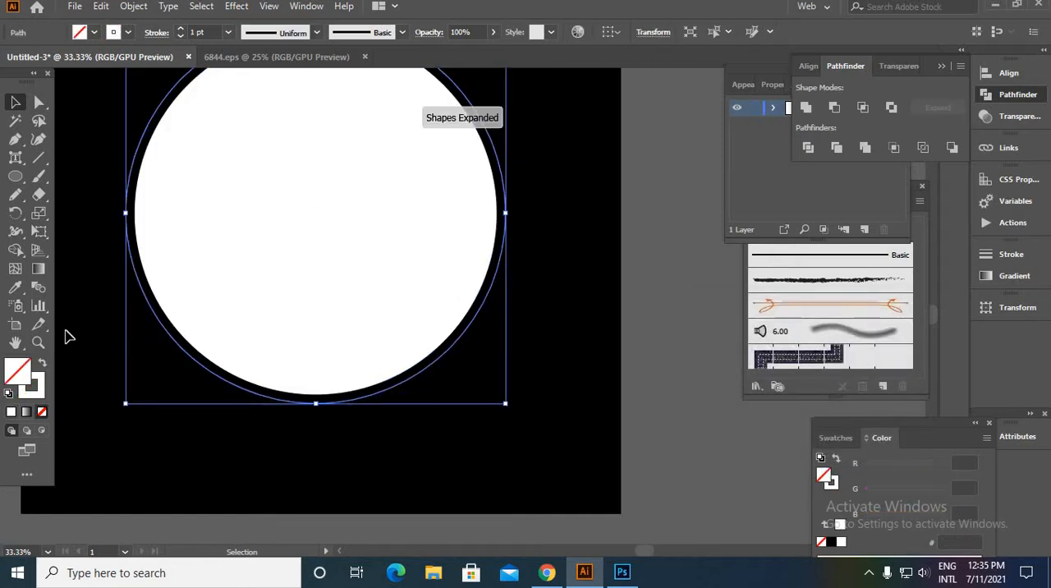
click(182, 32)
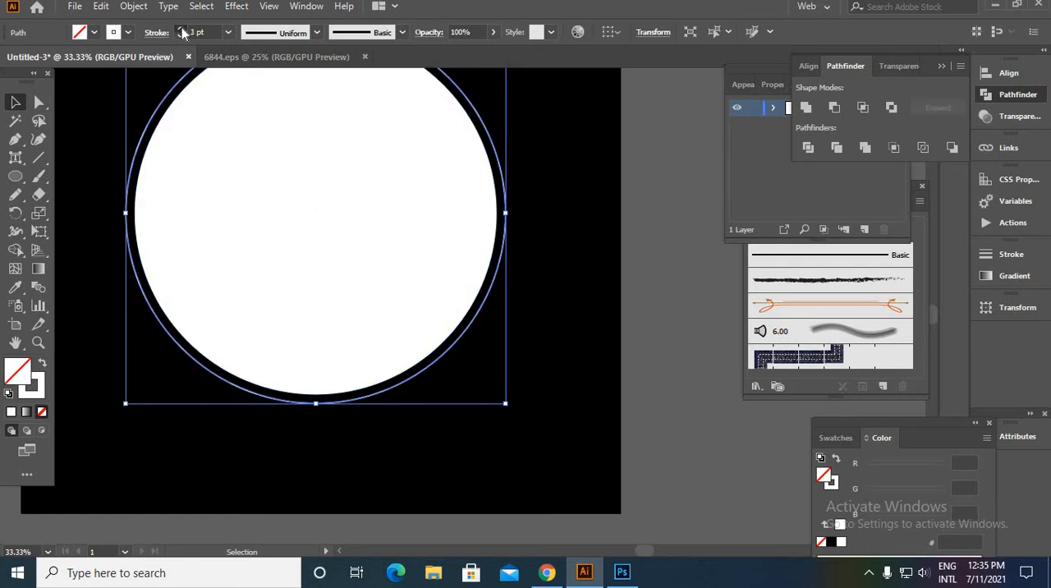
click(182, 32)
click(183, 32)
click(182, 32)
click(182, 32)
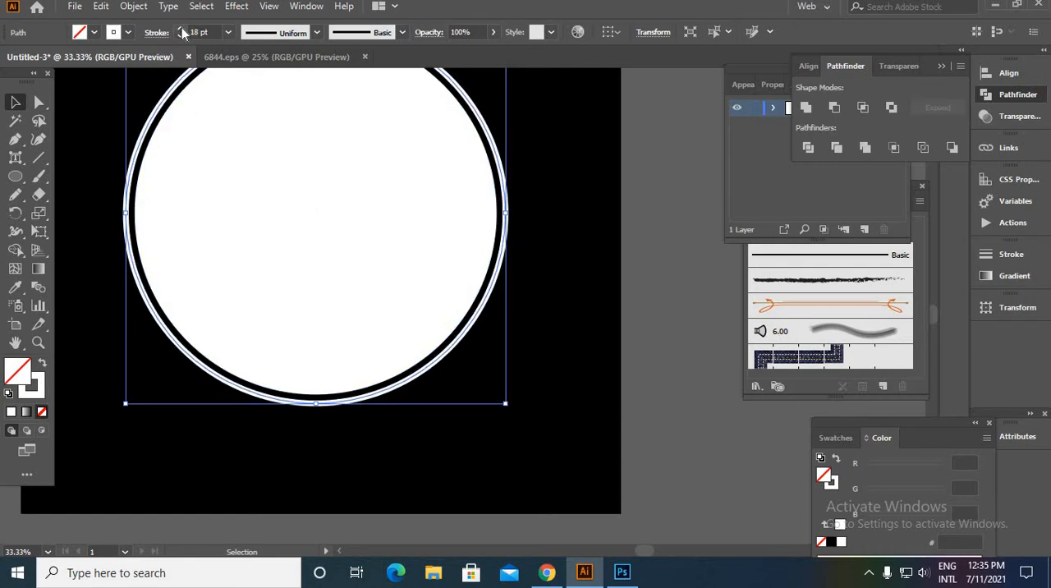
click(182, 32)
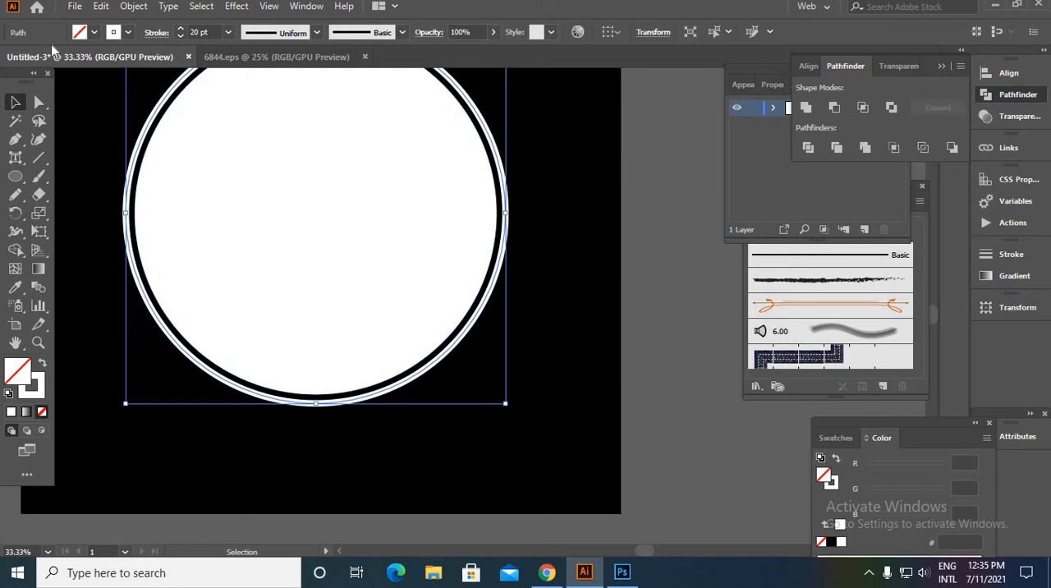
- Expand the outlined circle into a filled ring shape
click(133, 5)
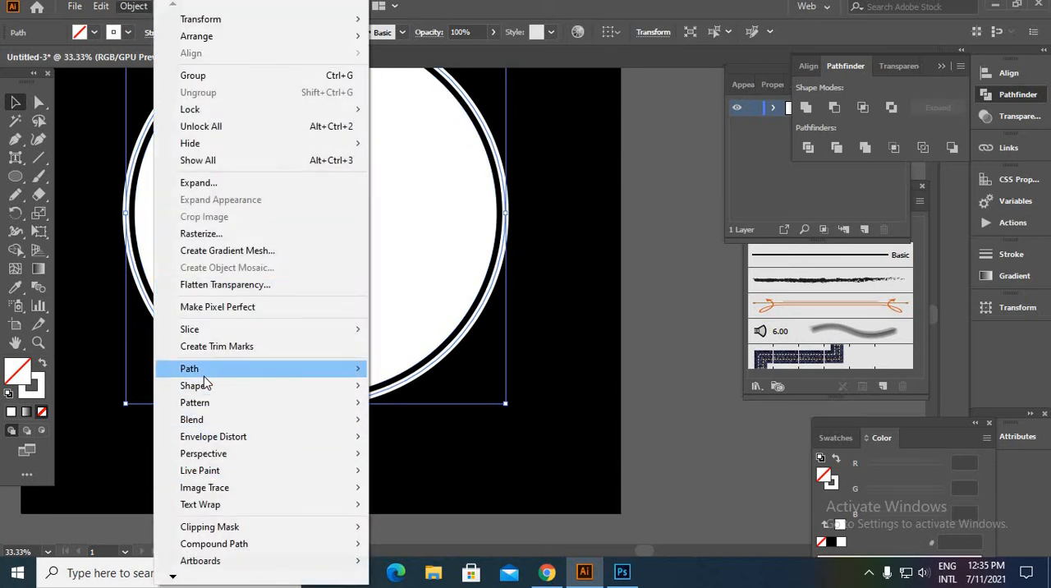
click(201, 182)
click(488, 369)
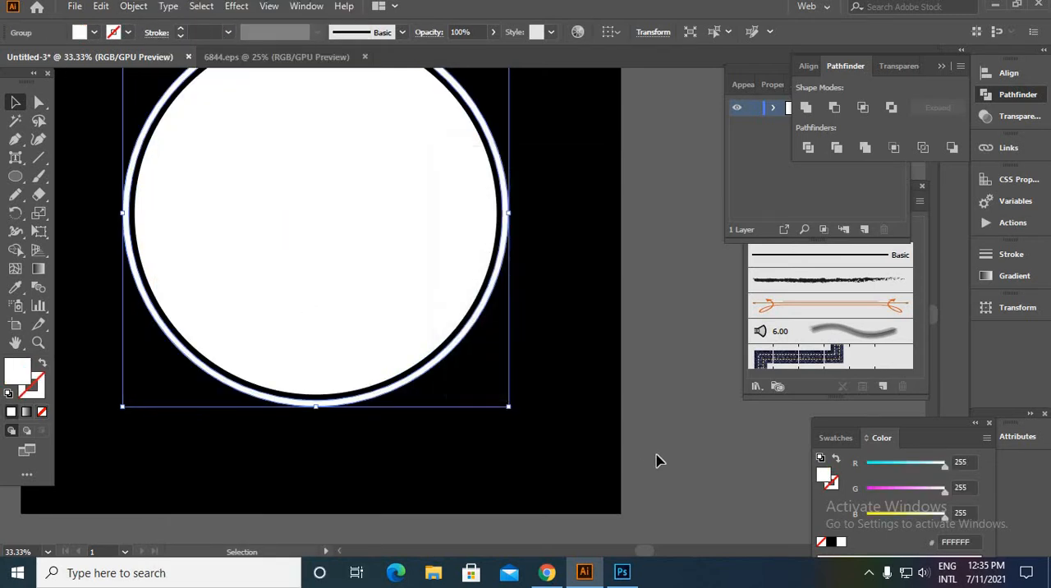
click(657, 460)
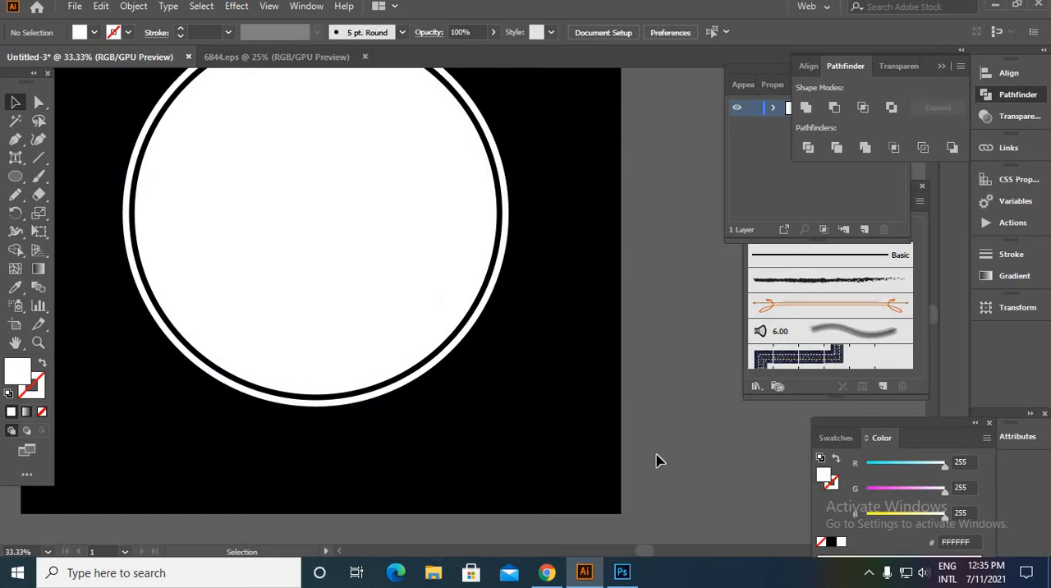
- Make a smaller concentric copy of the white ring just inside the edge of the white circle
click(396, 394)
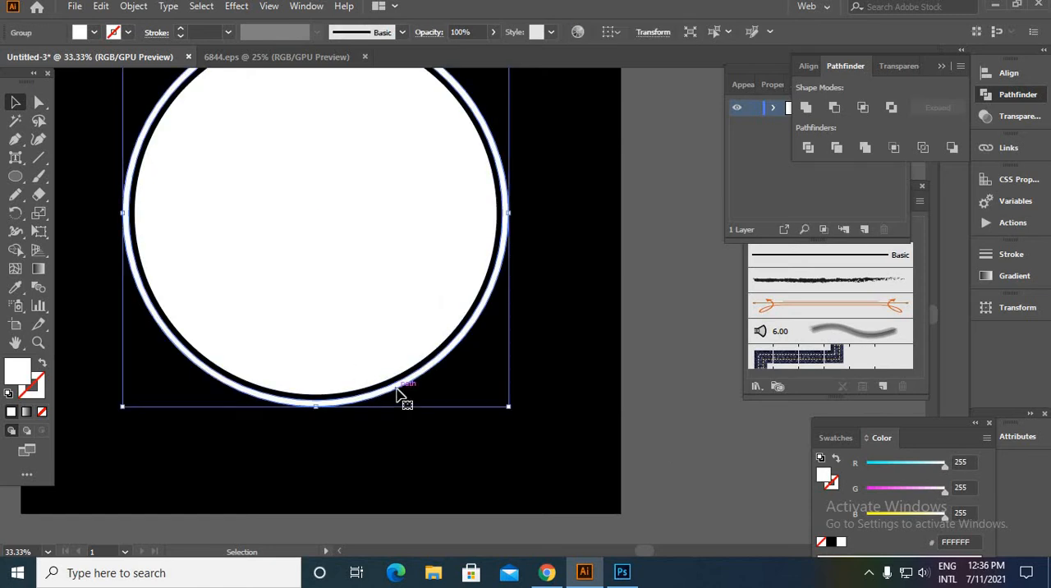
key(a)
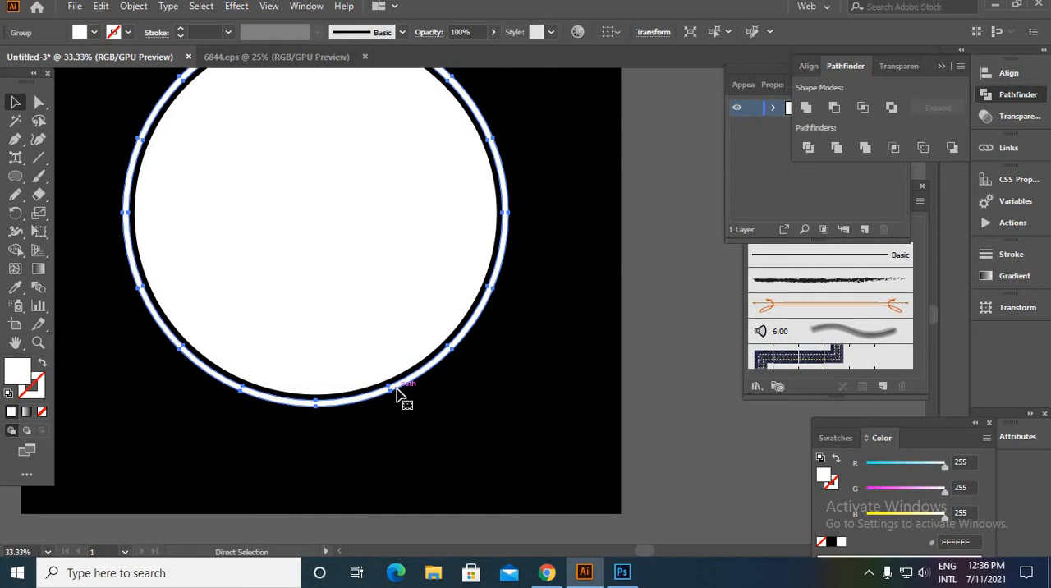
key(v)
click(413, 392)
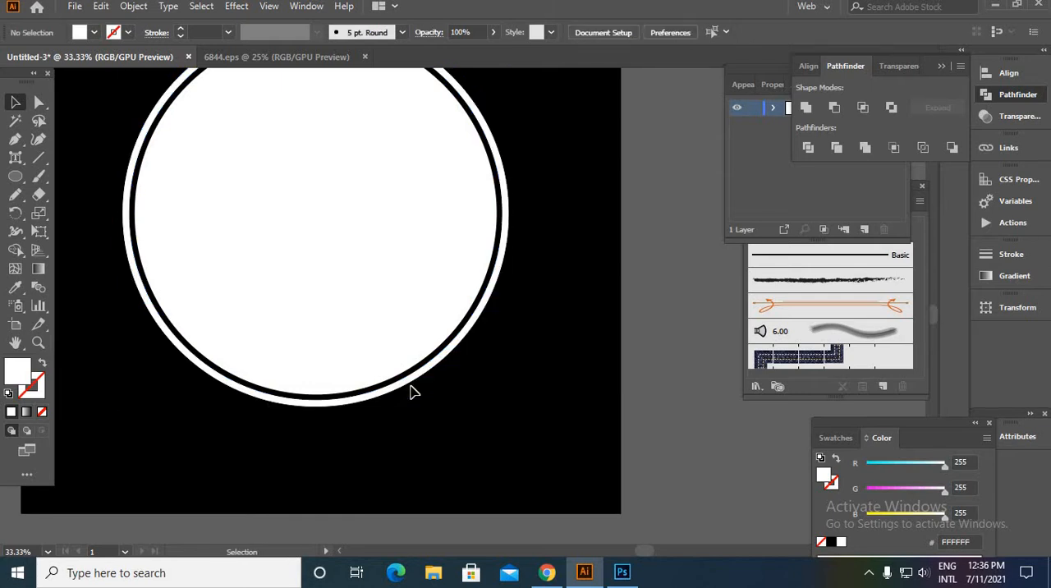
click(410, 389)
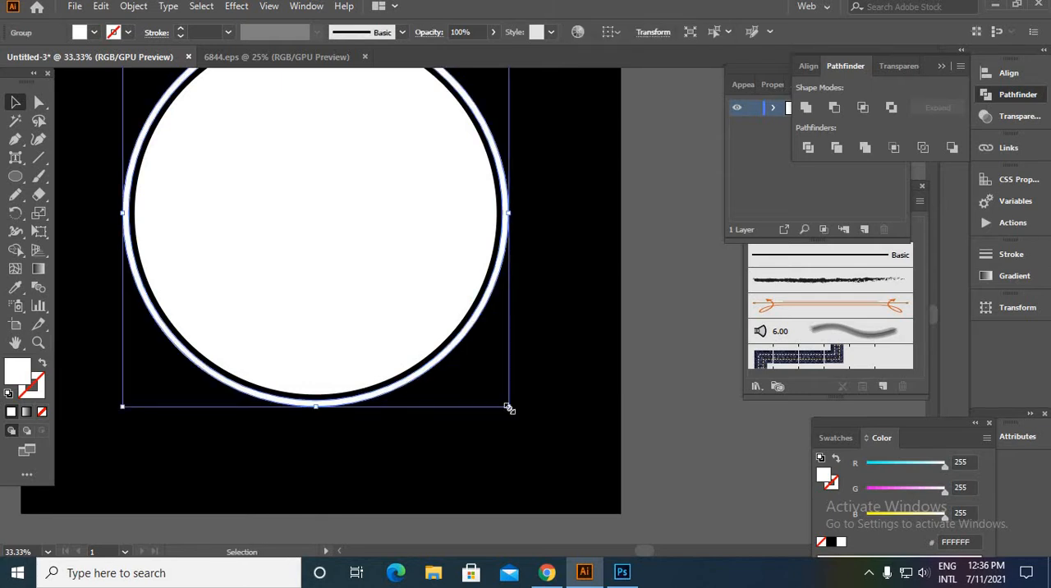
mouse_move(508, 408)
mouse_down()
mouse_move(471, 389)
mouse_move(492, 412)
mouse_up()
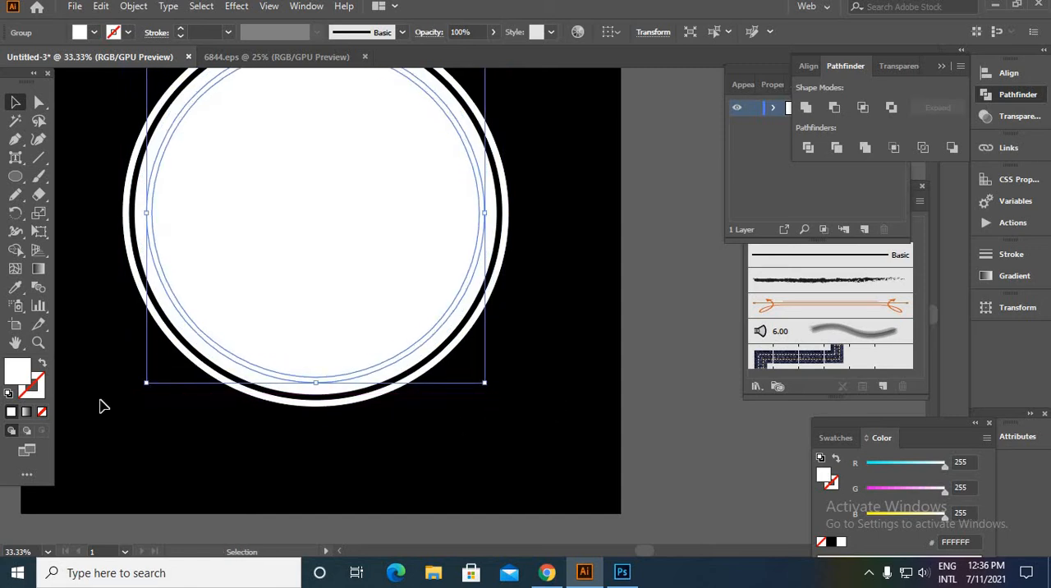
- Colour the copied ring black by sampling the background, and bring it in front of the white circle
click(15, 287)
click(79, 366)
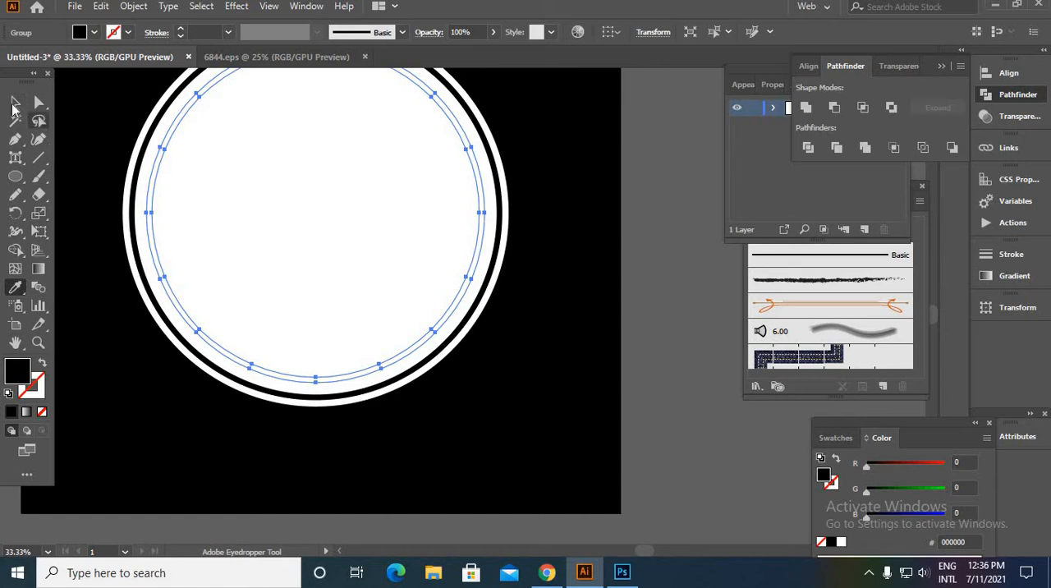
click(16, 102)
right_click(310, 240)
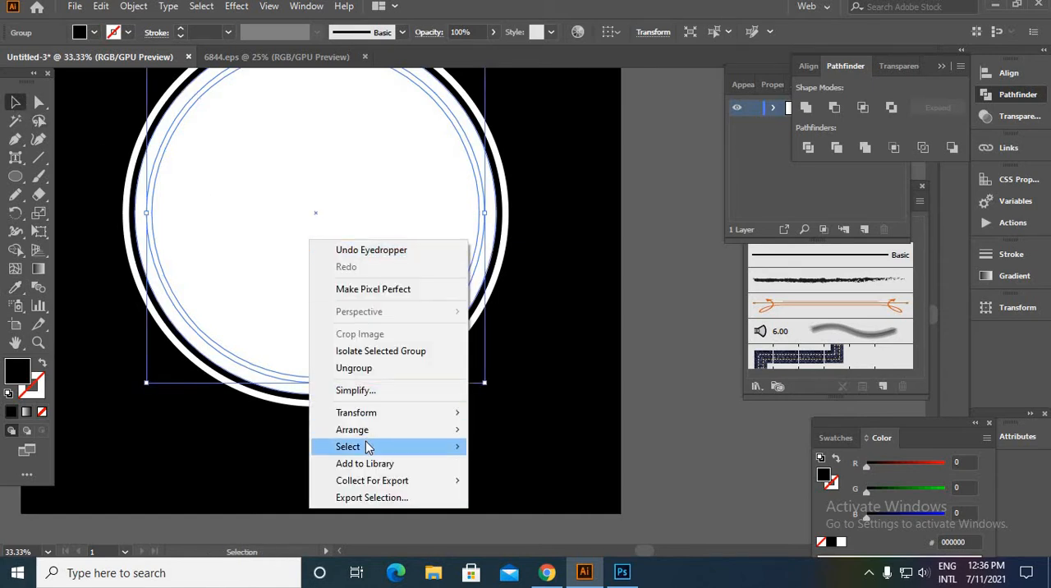
mouse_move(394, 429)
click(523, 430)
click(521, 430)
click(433, 333)
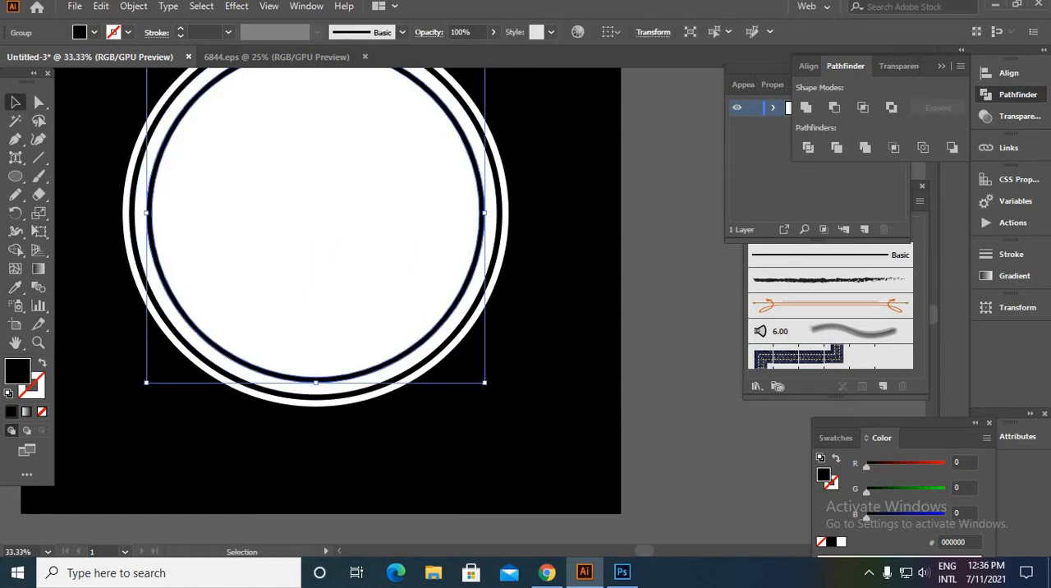
- Scale the black ring down from its centre to leave a wide white band around it
drag(485, 383, 464, 365)
click(508, 403)
scroll(507, 403, down, 2)
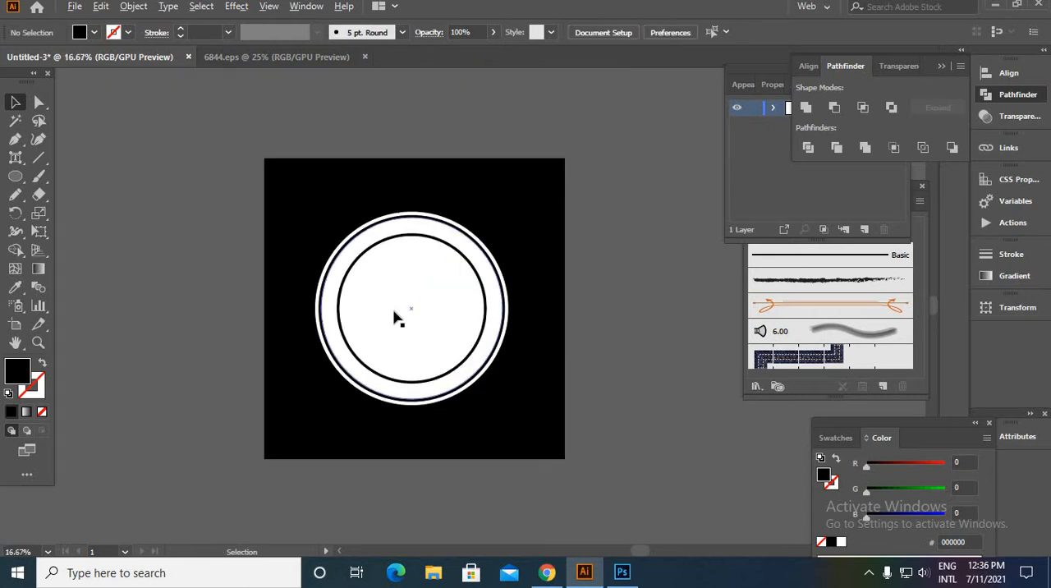
- Copy the Greek key border strip from 6844.eps and paste it beside the badge in Untitled-3
scroll(395, 313, up, 1)
drag(641, 331, 354, 291)
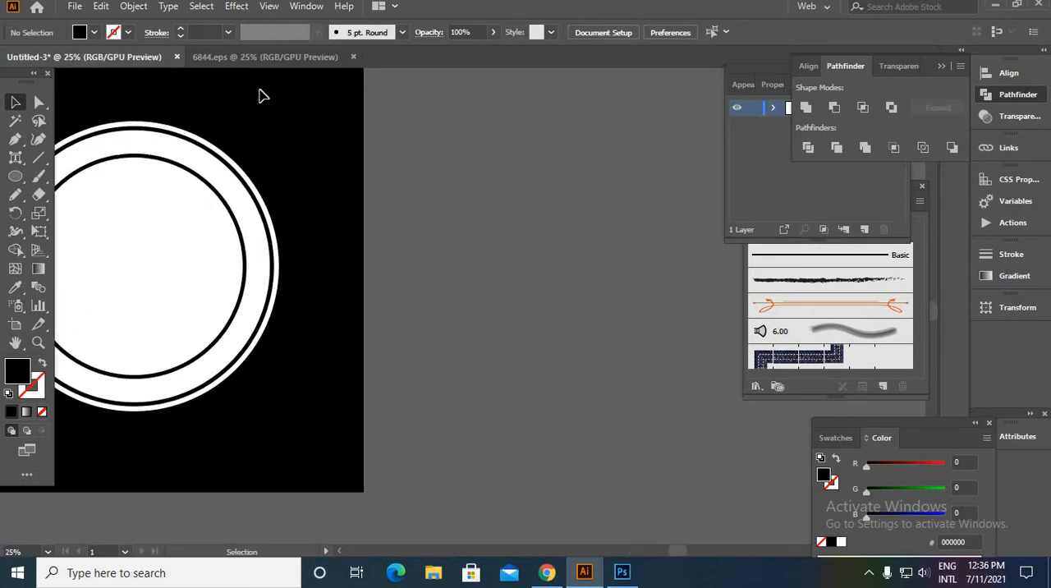
click(264, 56)
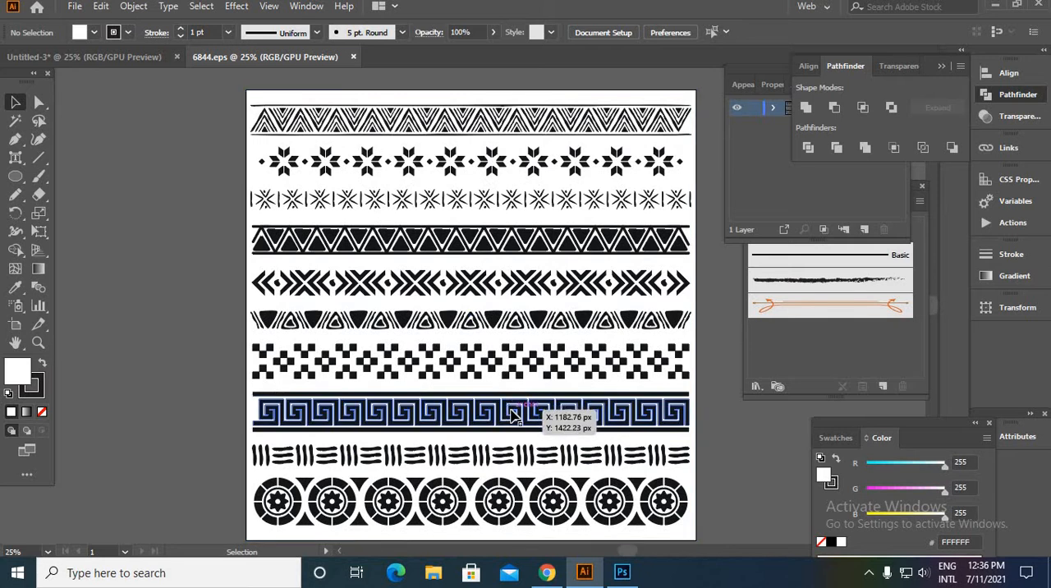
click(515, 413)
double_click(516, 413)
click(526, 415)
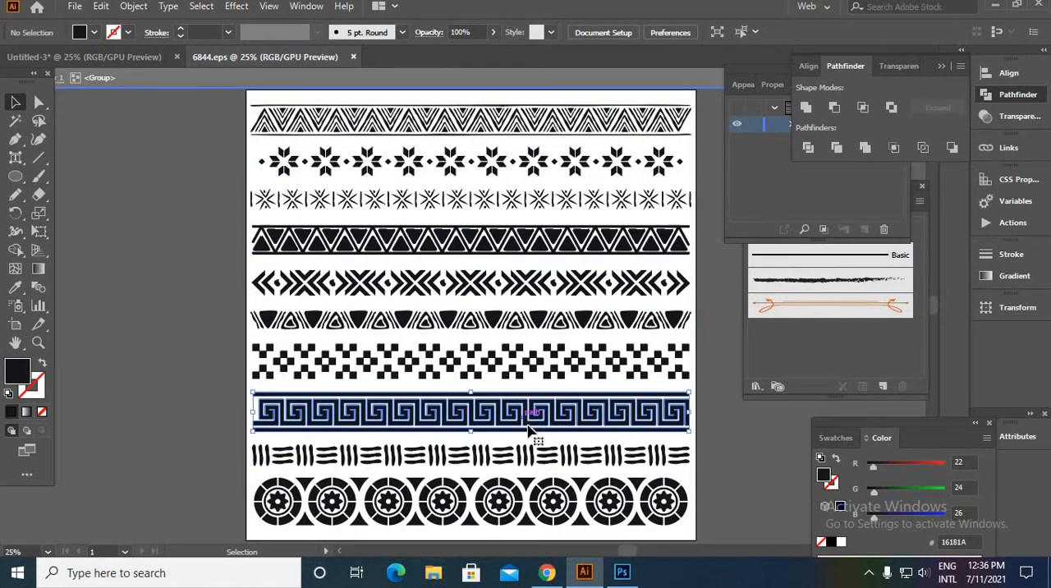
mouse_move(525, 415)
mouse_down()
mouse_move(136, 105)
mouse_move(96, 60)
mouse_move(133, 92)
mouse_move(573, 305)
mouse_up()
drag(644, 423, 626, 398)
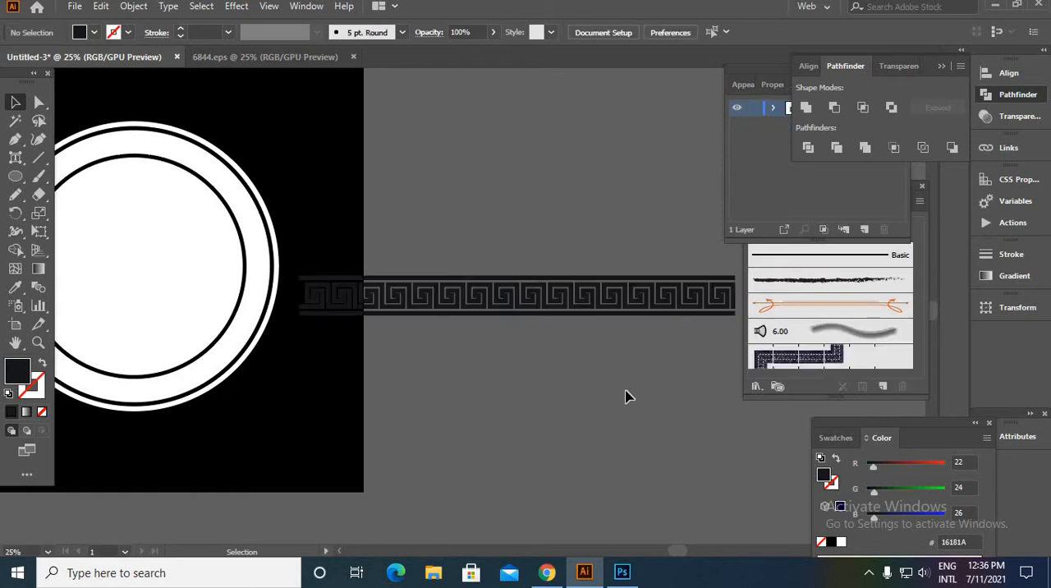
- Scale the pasted Greek key strip down to a small fraction of its size on the empty canvas
scroll(563, 305, down, 2)
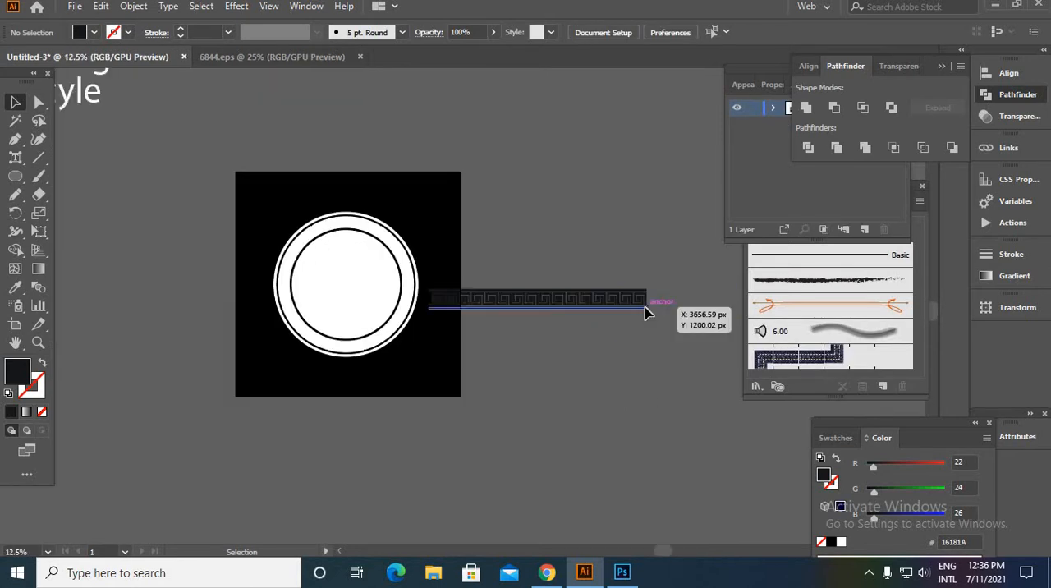
click(648, 306)
drag(647, 304, 556, 310)
click(563, 331)
scroll(551, 305, up, 6)
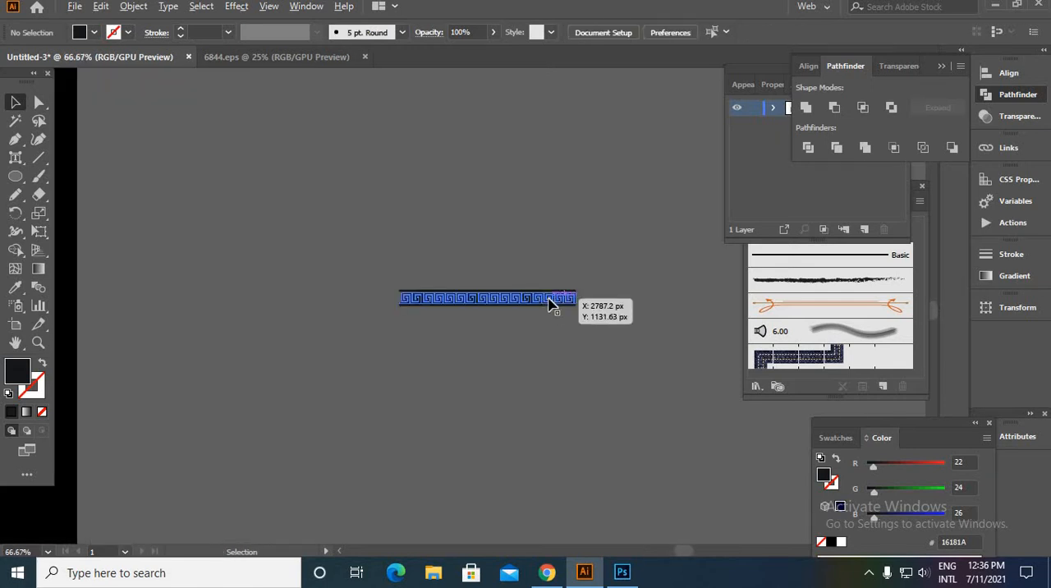
- Define the small Greek key strip as a new art brush with the Tints colorization method
click(427, 290)
drag(371, 274, 828, 332)
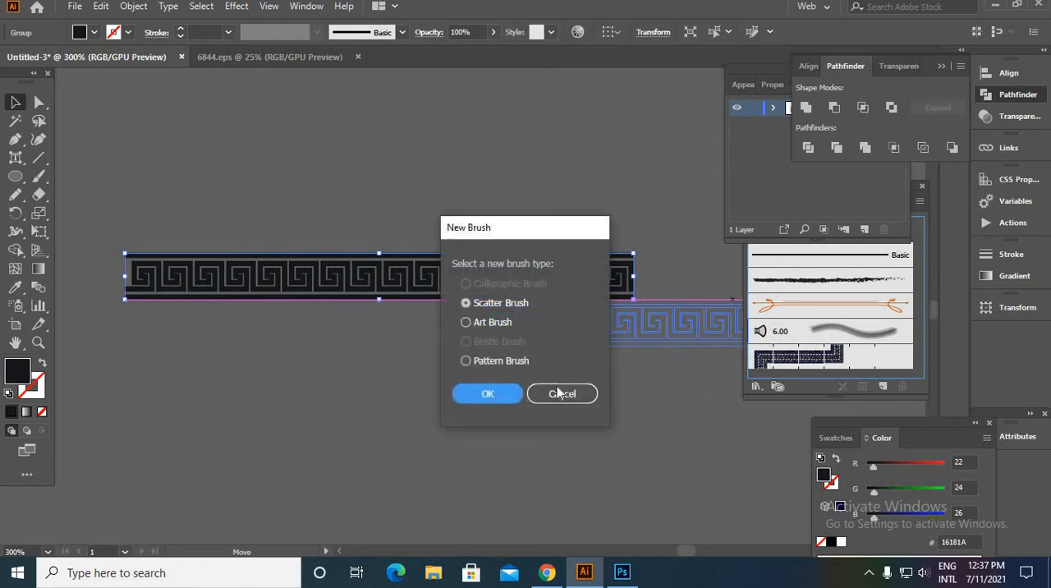
click(466, 322)
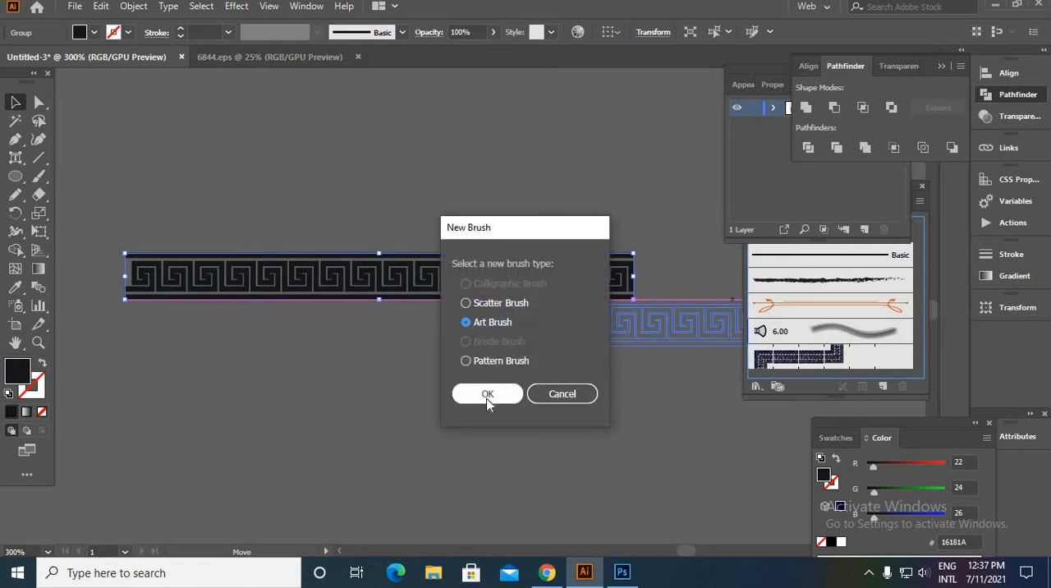
click(487, 393)
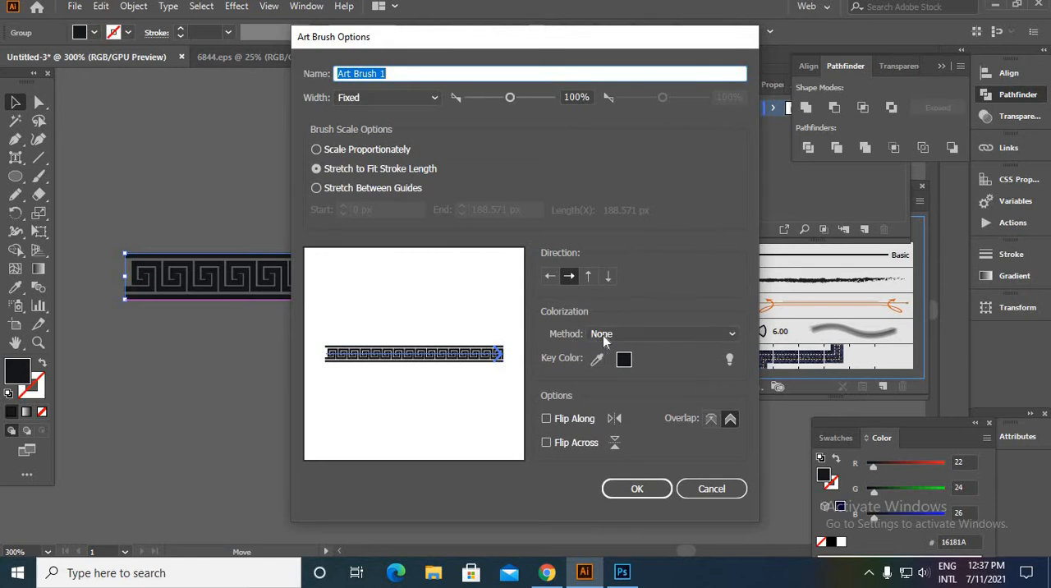
click(612, 334)
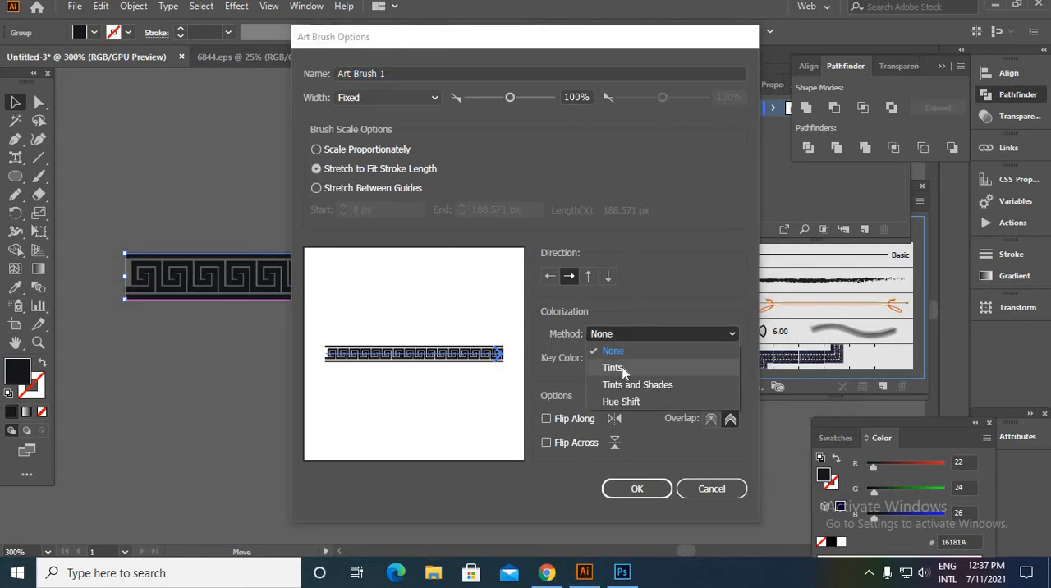
click(613, 367)
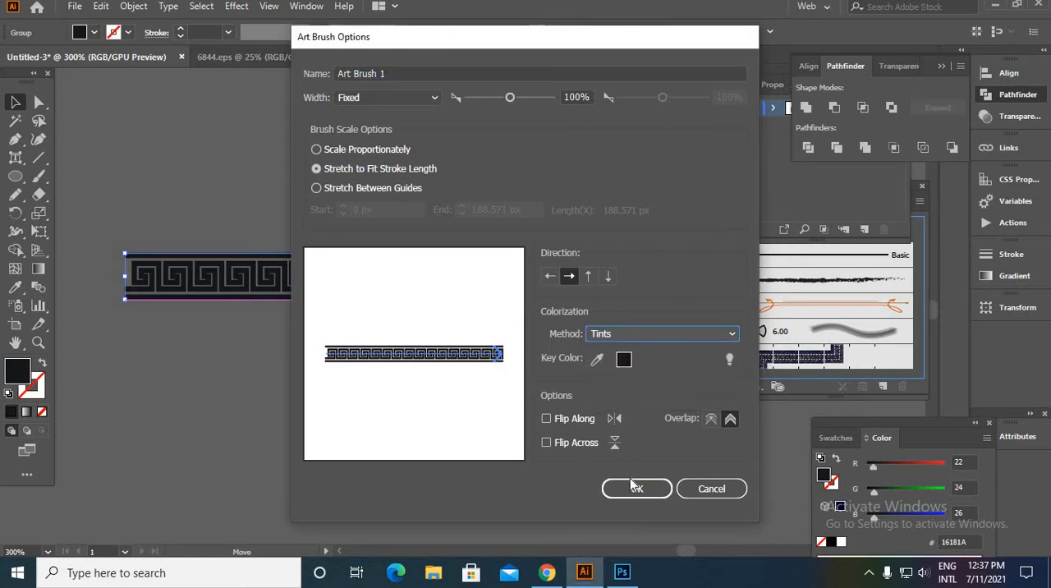
click(633, 487)
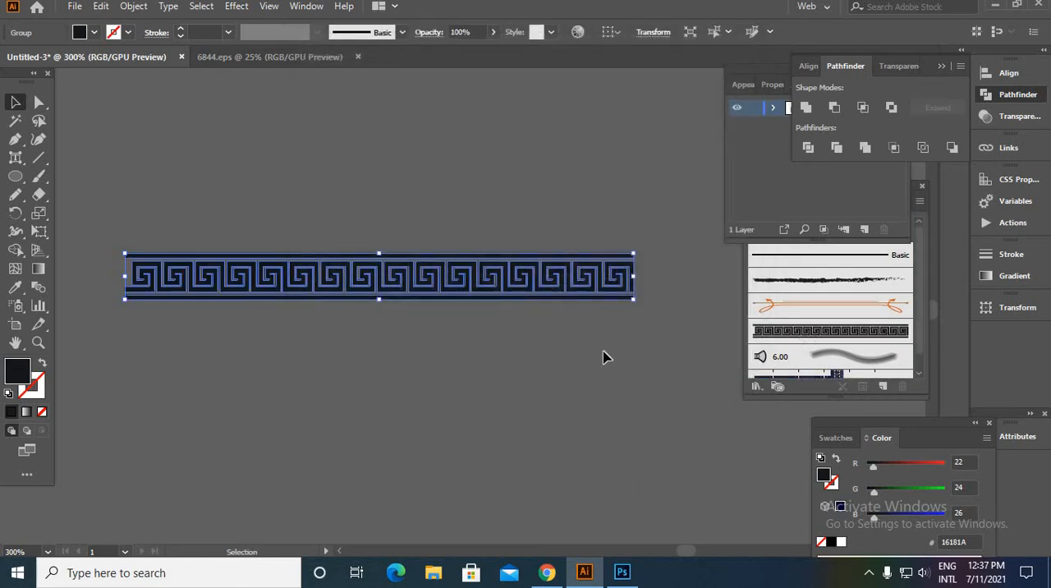
- Paint a curved test stroke with the new Greek key brush on the empty canvas and delete it
scroll(602, 357, down, 3)
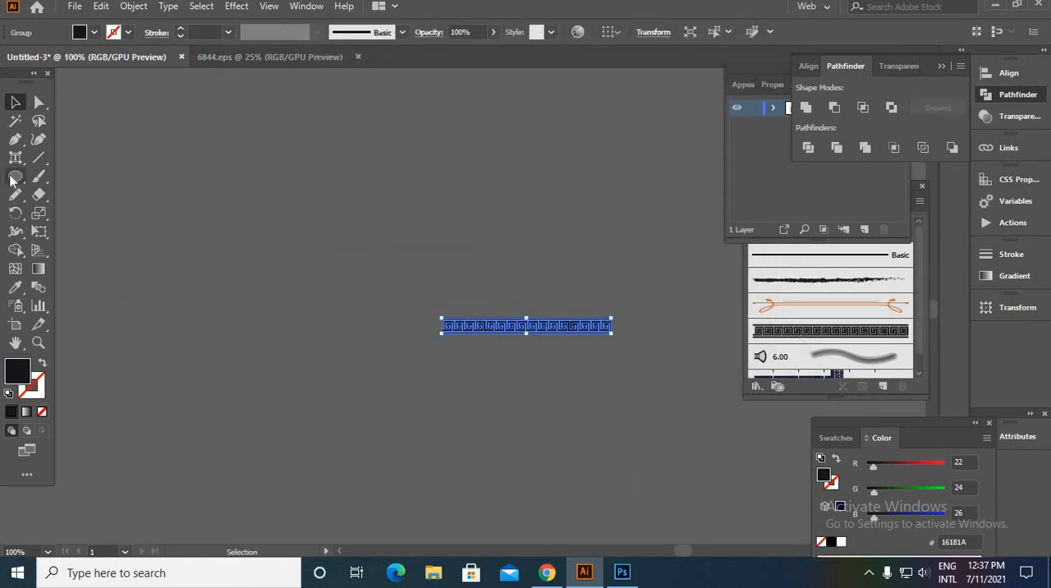
click(37, 181)
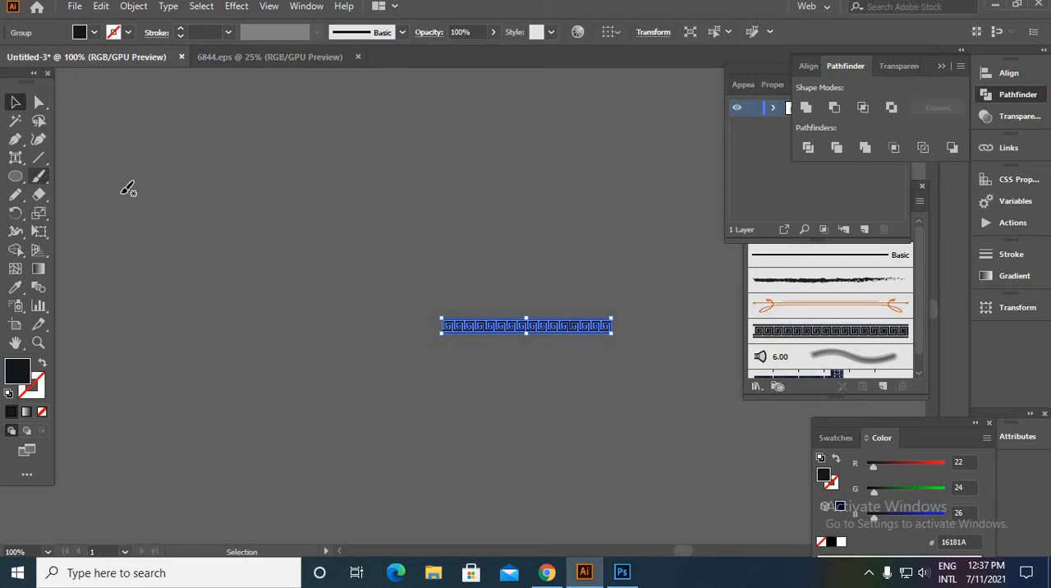
drag(166, 199, 566, 170)
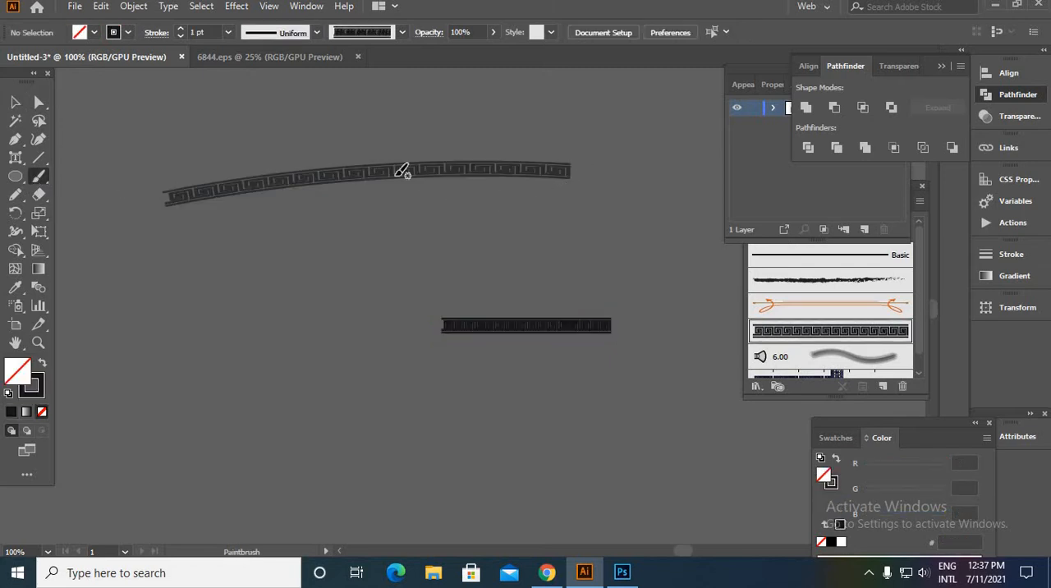
scroll(326, 165, up, 5)
scroll(326, 165, down, 5)
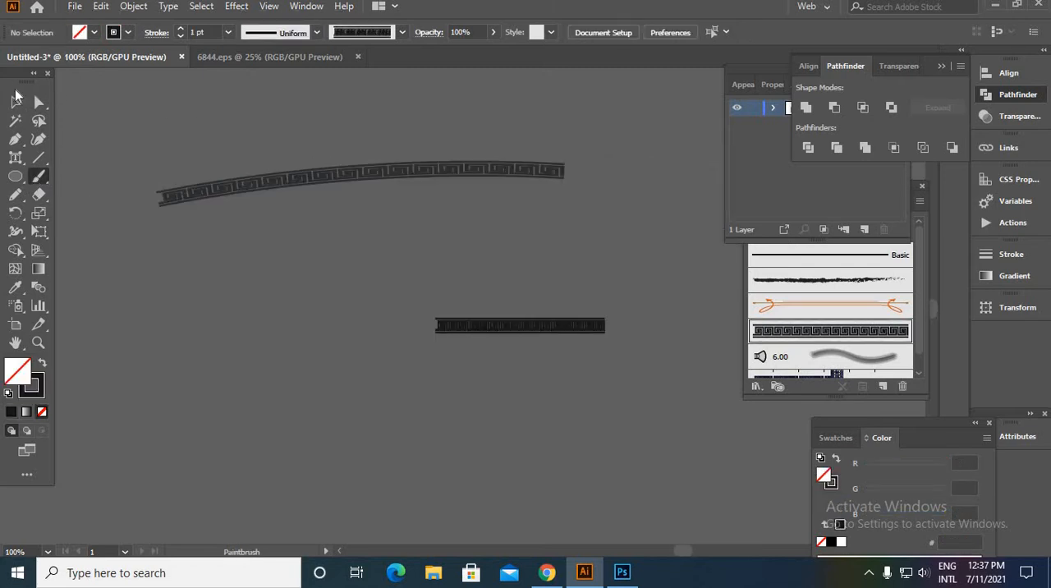
key(v)
click(364, 176)
key(Delete)
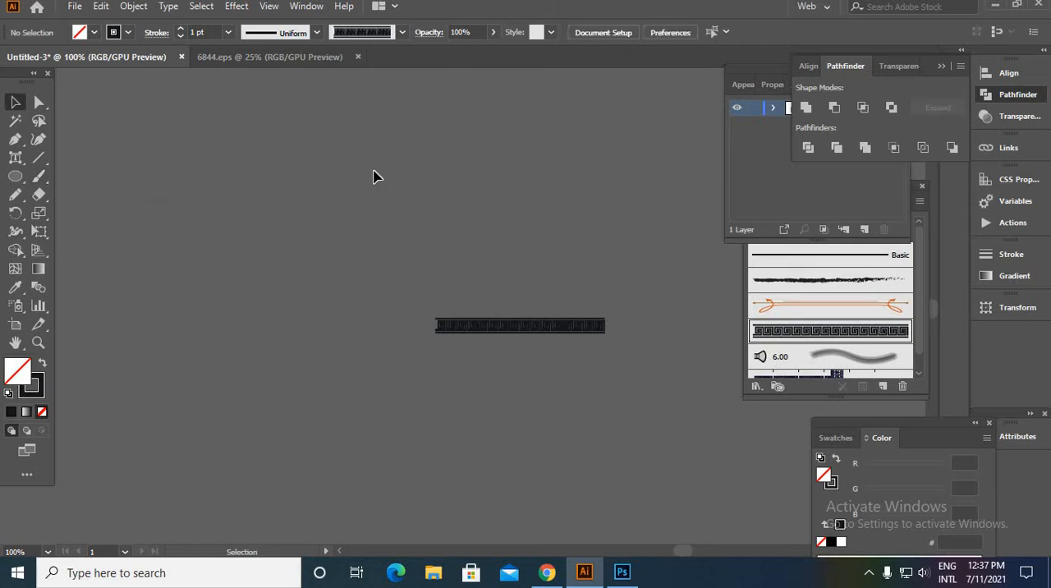
- Draw an unfilled circle from the badge's centre, slightly larger than the inner black ring, and apply the Greek key brush to it
scroll(463, 280, down, 5)
scroll(277, 284, up, 2)
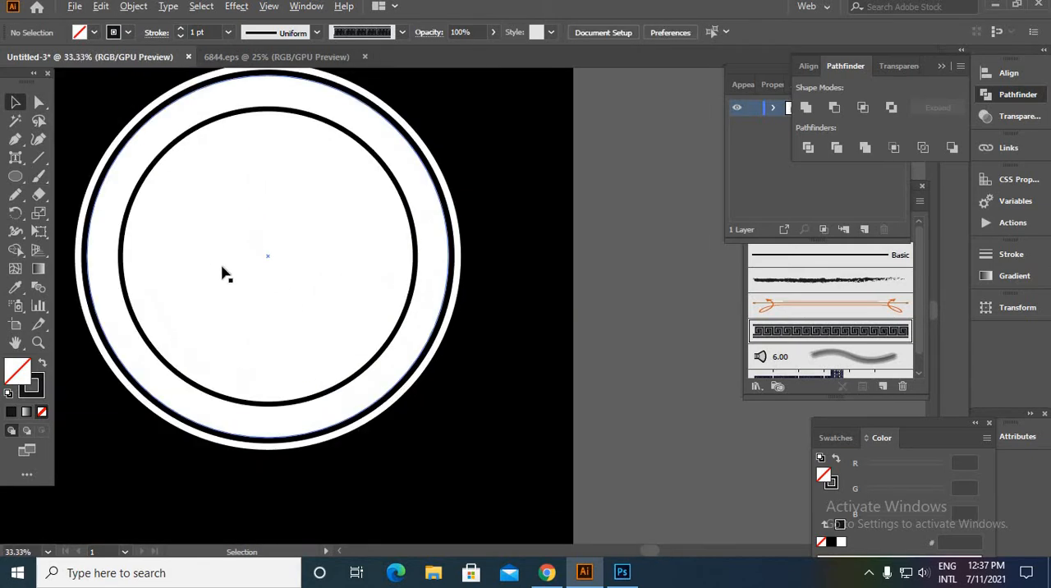
drag(222, 274, 325, 269)
drag(15, 175, 85, 218)
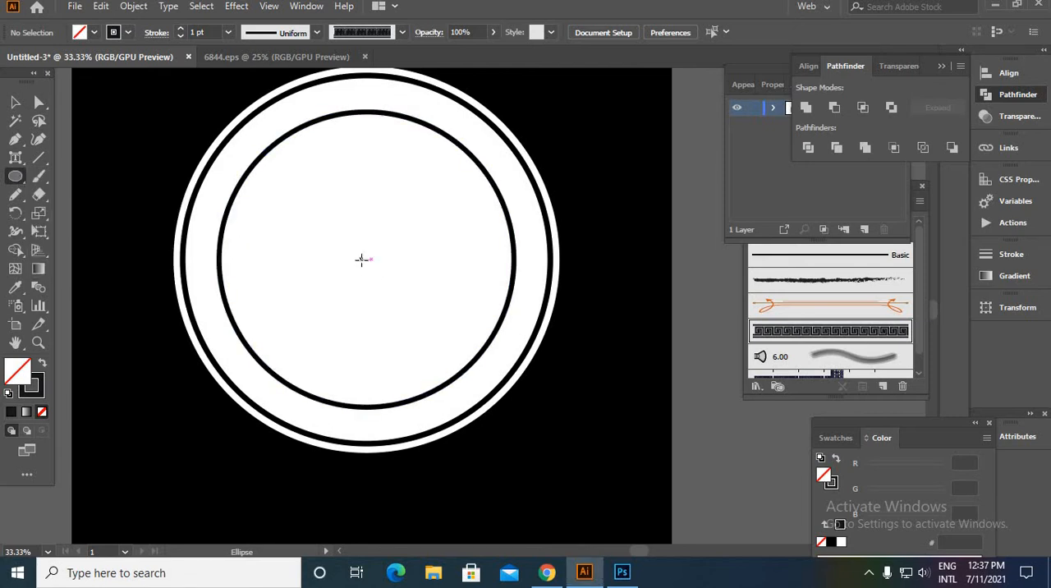
drag(362, 260, 518, 416)
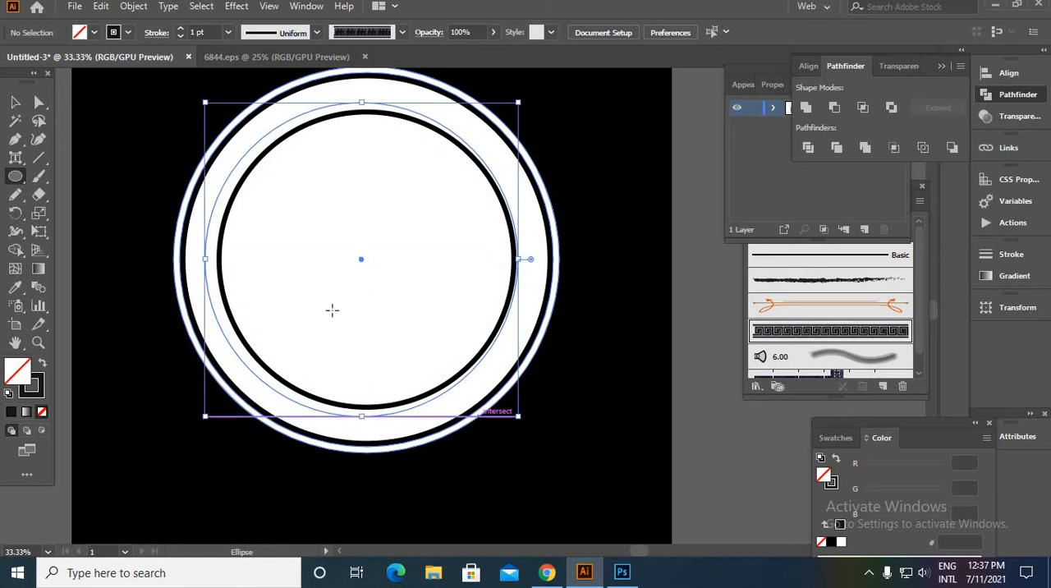
click(41, 391)
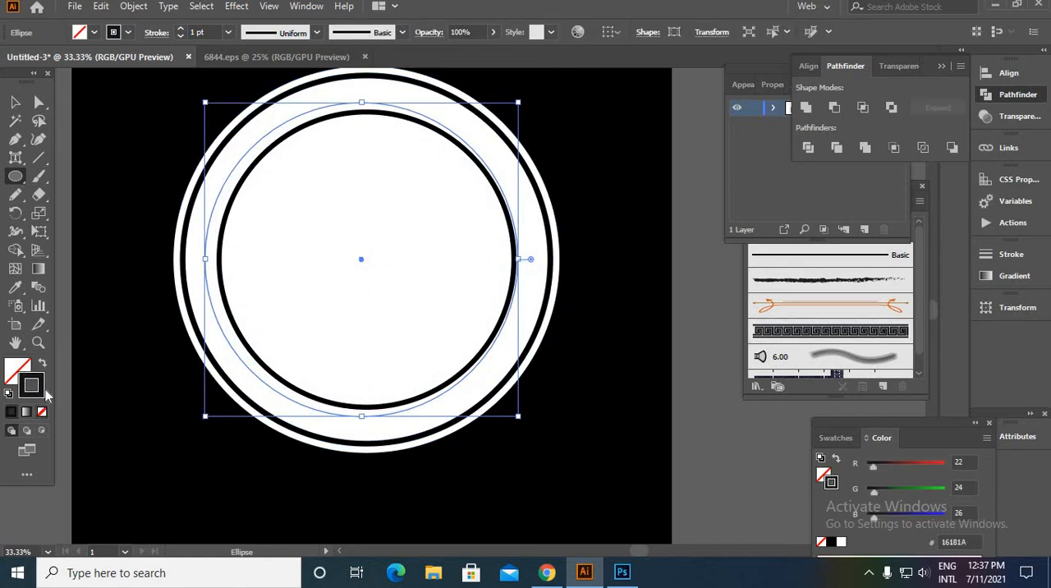
click(826, 332)
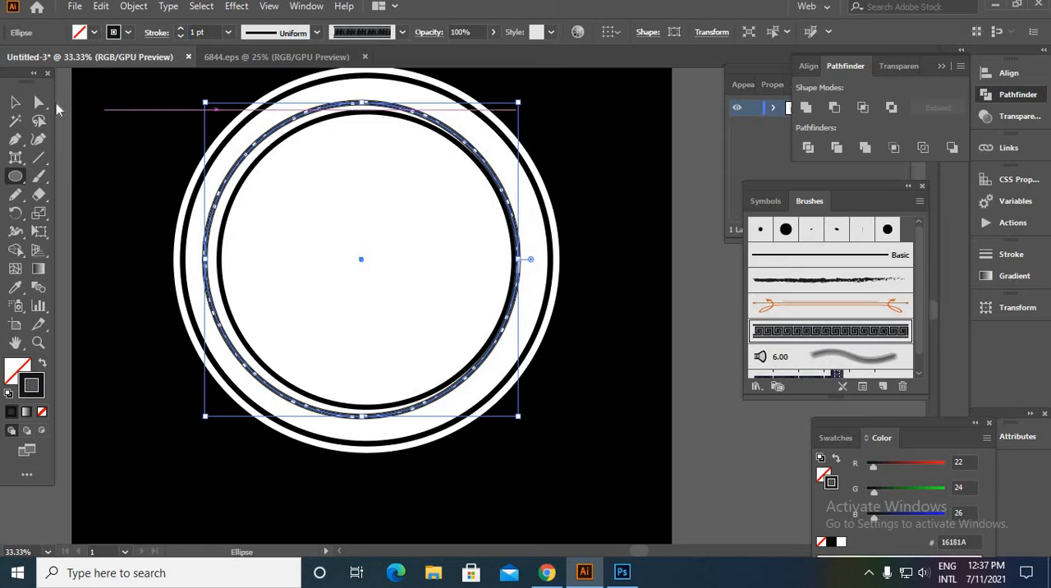
- Enlarge the Greek key circle from its centre towards the outer black ring and raise its stroke weight to 9 pt
click(17, 105)
scroll(218, 214, up, 4)
scroll(218, 213, down, 5)
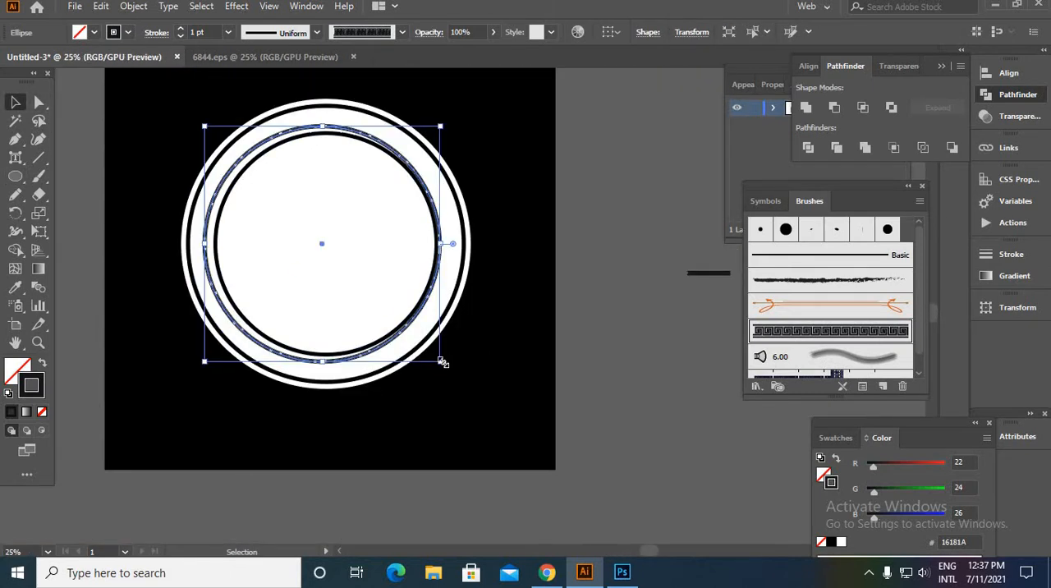
drag(441, 362, 452, 374)
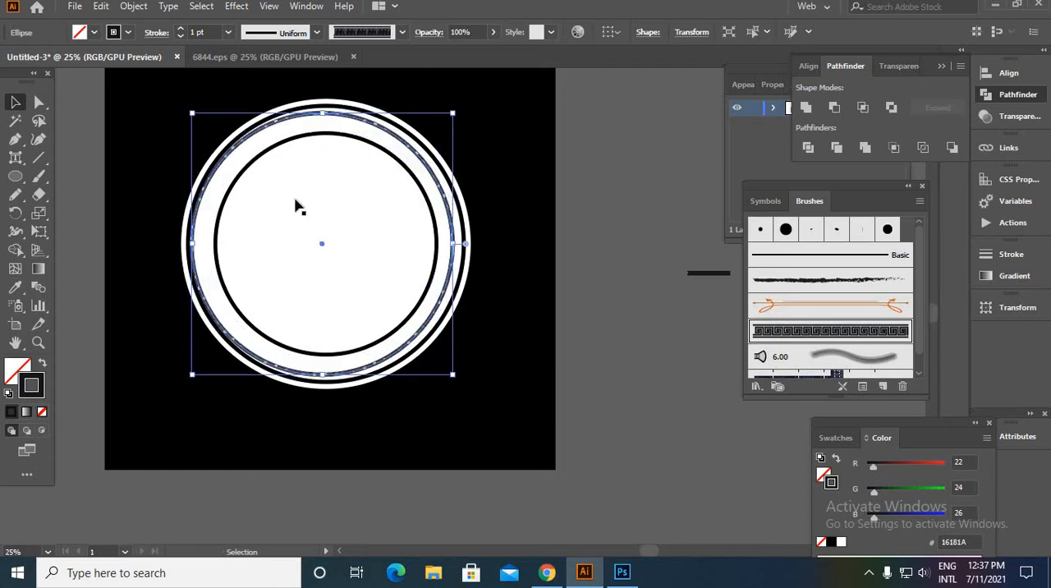
click(180, 28)
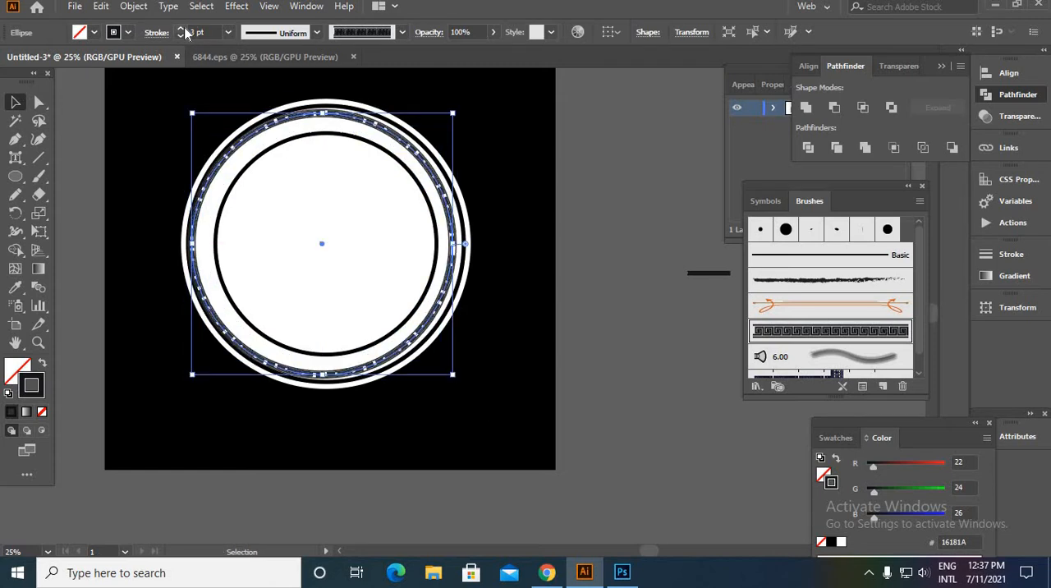
click(180, 29)
click(181, 28)
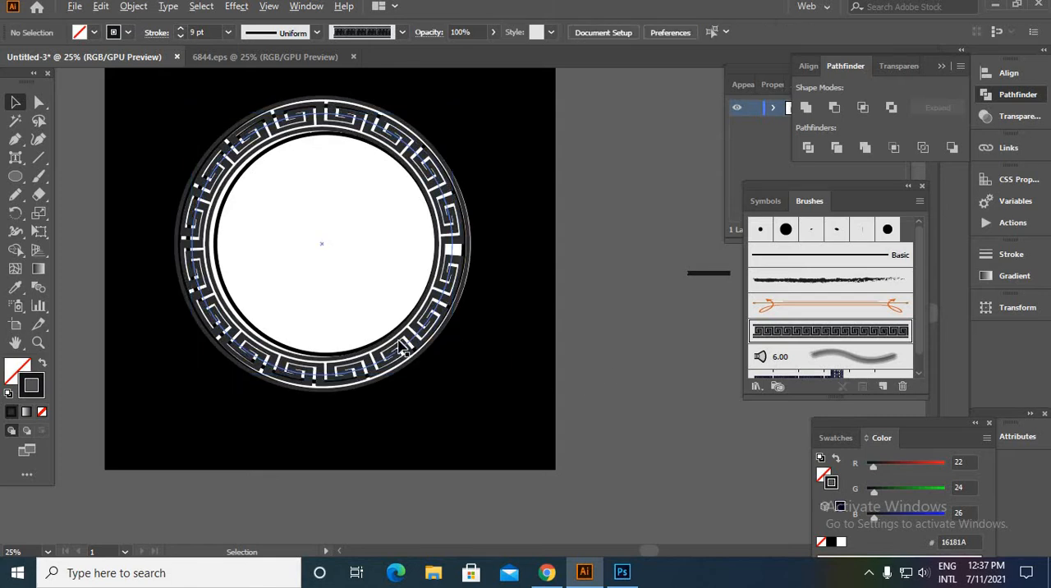
- Shrink the Greek key circle slightly, give it a 13 pt stroke, and place it outside the artboard
key(ctrl+plus)
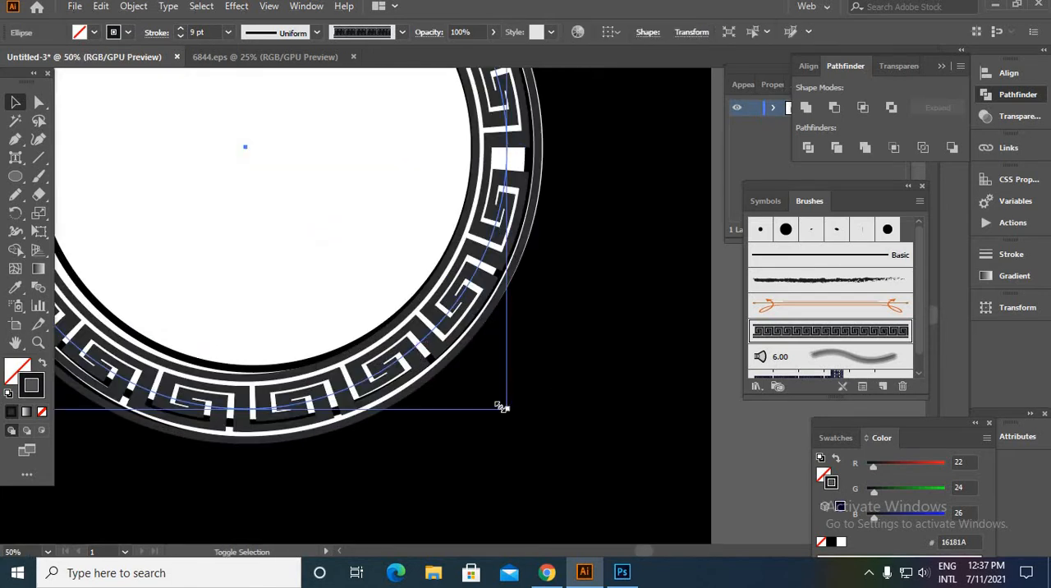
drag(505, 408, 491, 401)
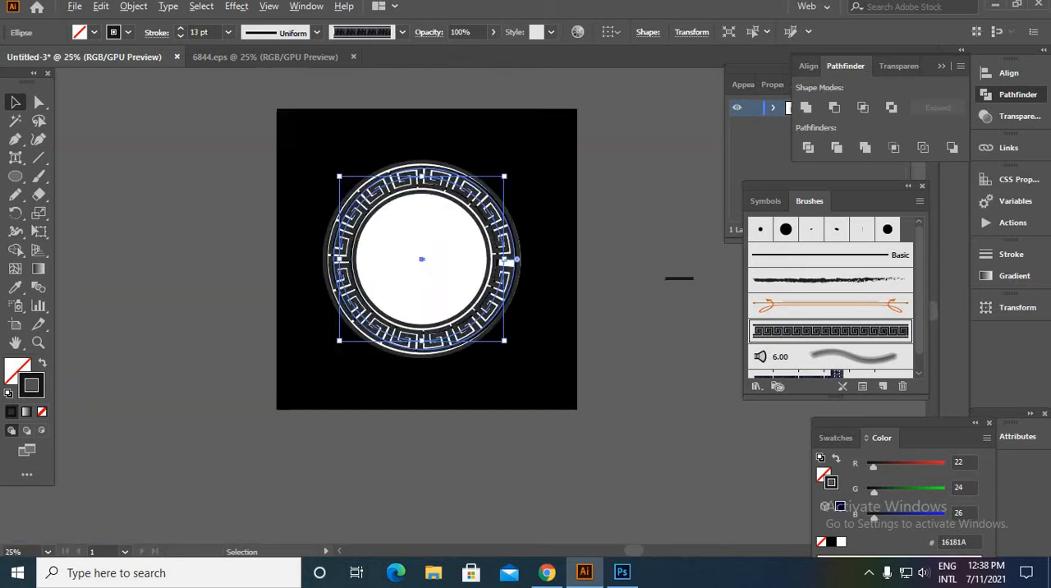
key(ctrl+minus)
drag(441, 324, 188, 352)
click(188, 352)
scroll(172, 283, up, 4)
scroll(179, 275, down, 2)
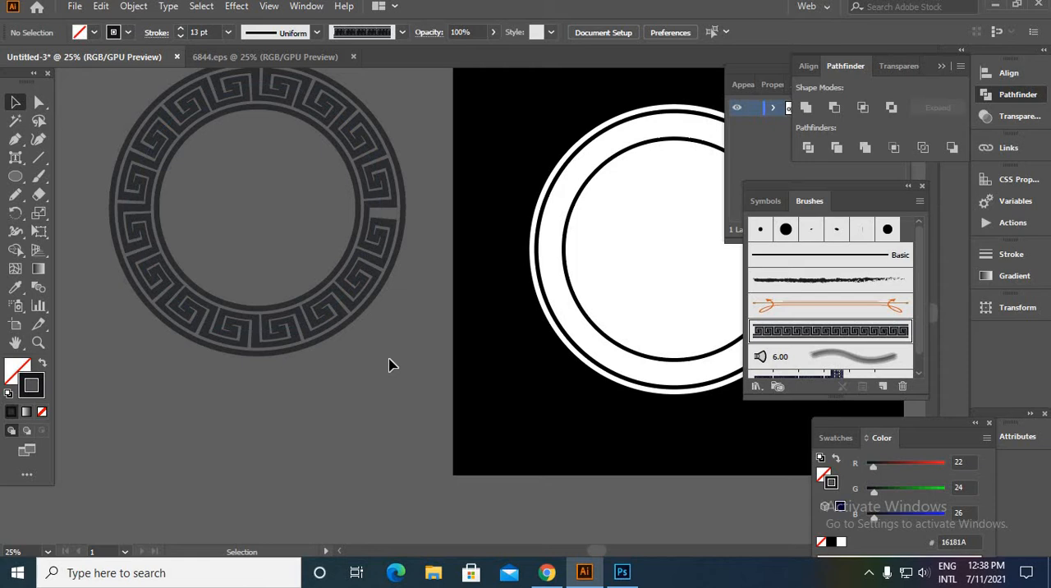
- Try the Greek key ring over the white badge to compare their sizes, and move it back to the side
click(348, 327)
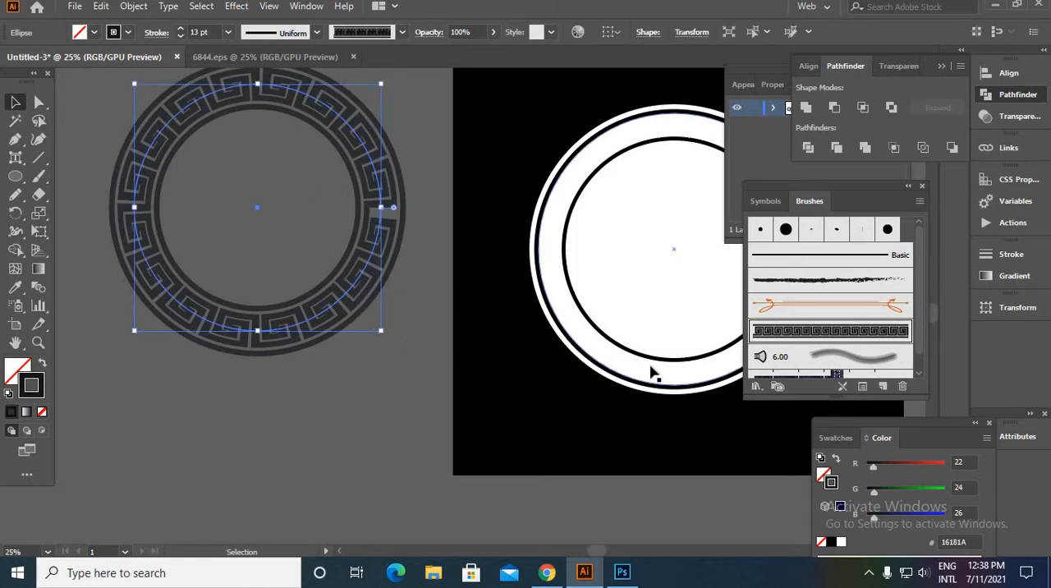
key(space)
drag(512, 368, 314, 431)
drag(142, 363, 565, 413)
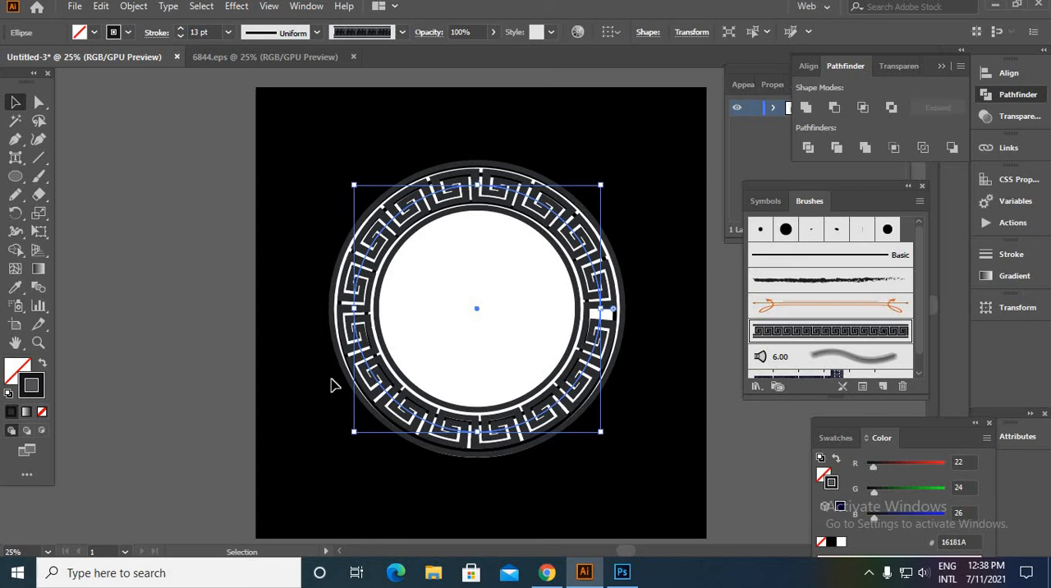
drag(332, 386, 140, 162)
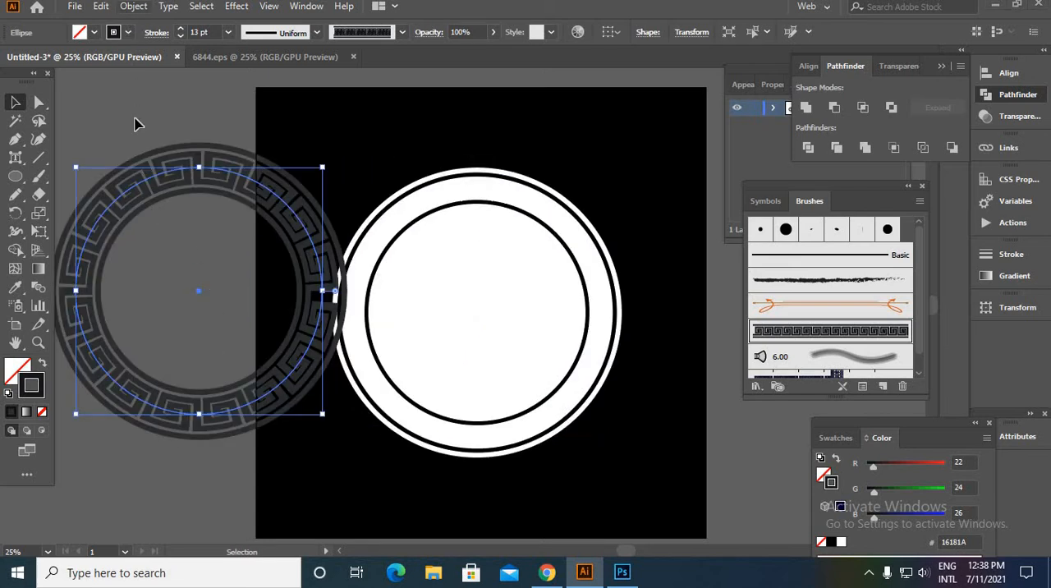
- Expand the appearance of the Greek key ring into filled shapes
click(133, 7)
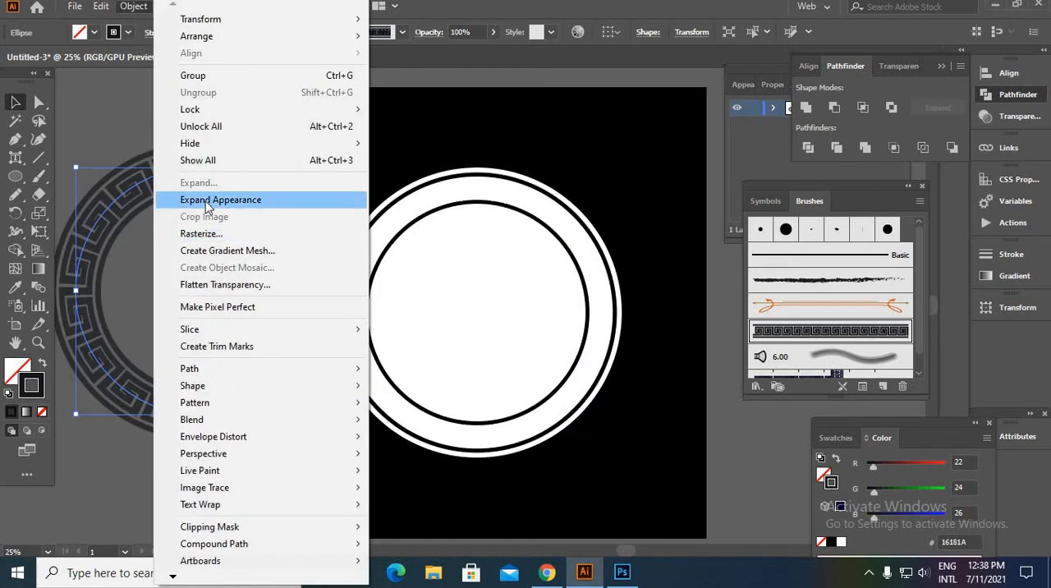
click(210, 202)
click(261, 474)
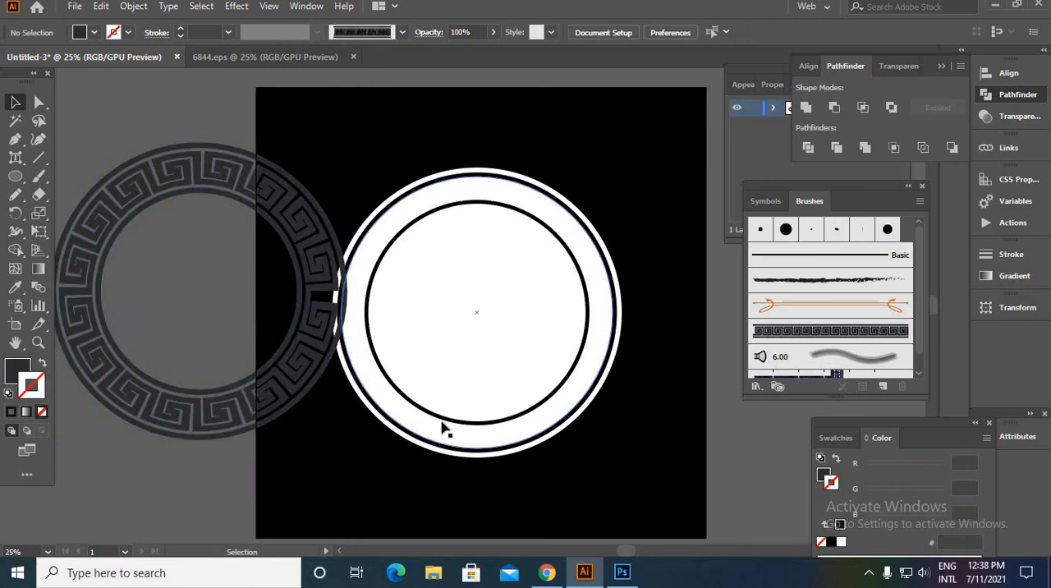
- Scale the inner black ring down from its centre to widen the white band for the Greek key border
click(559, 436)
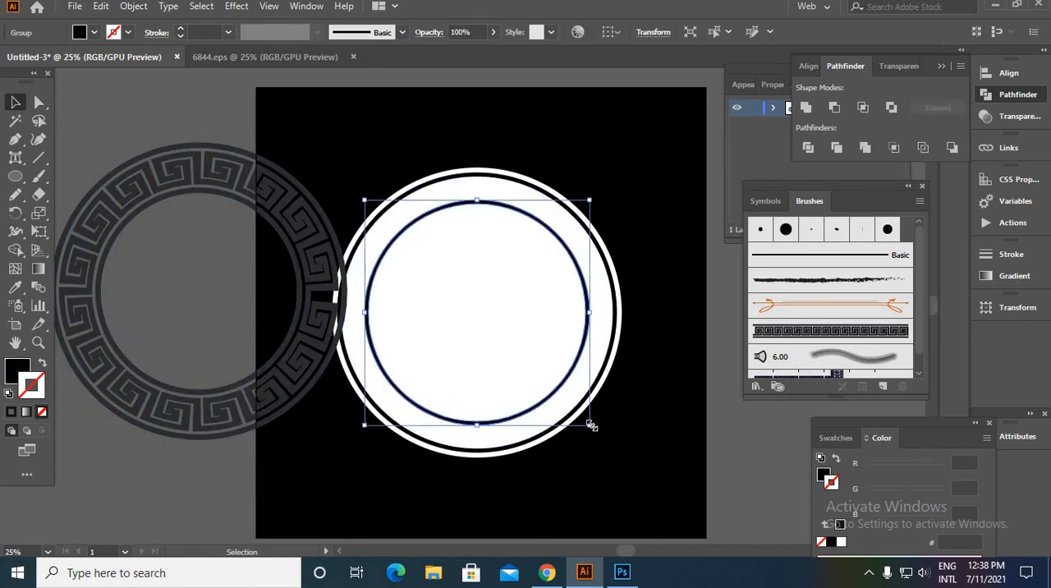
drag(589, 424, 567, 403)
click(342, 459)
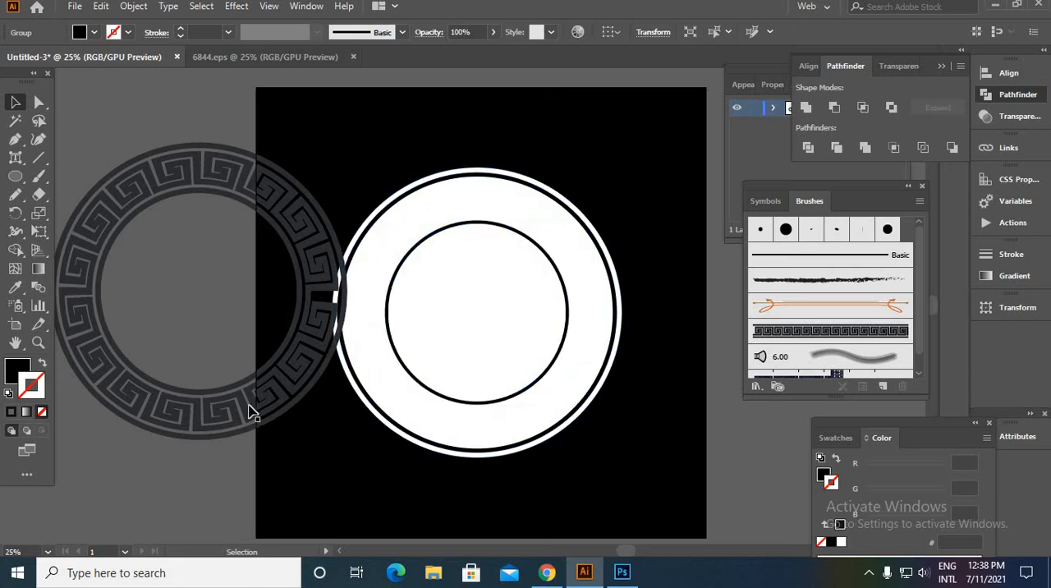
- Move the Greek key ring onto the badge and centre all the artwork horizontally and vertically
drag(249, 405, 518, 426)
scroll(588, 405, up, 1)
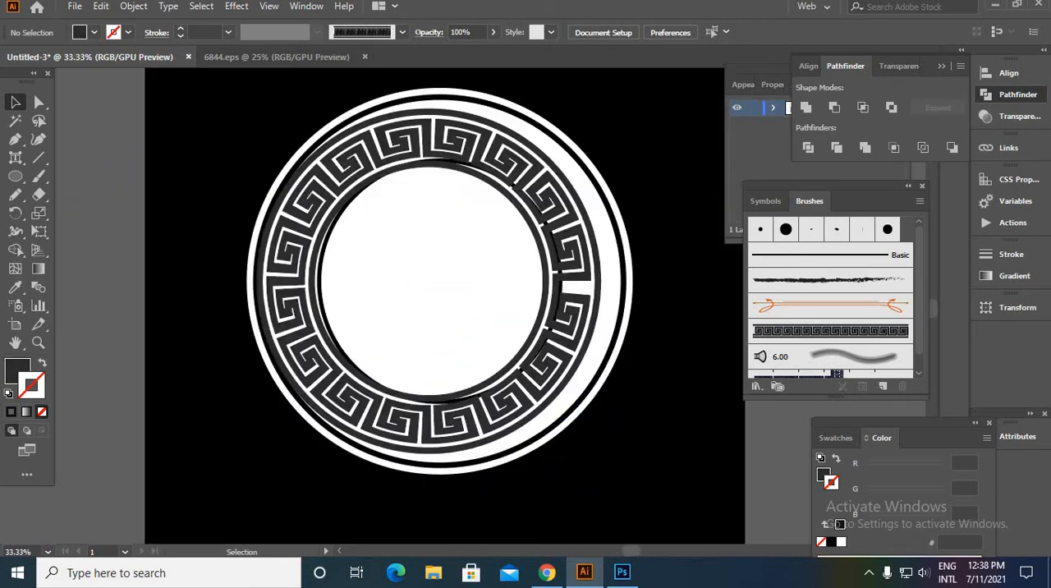
key(ctrl+a)
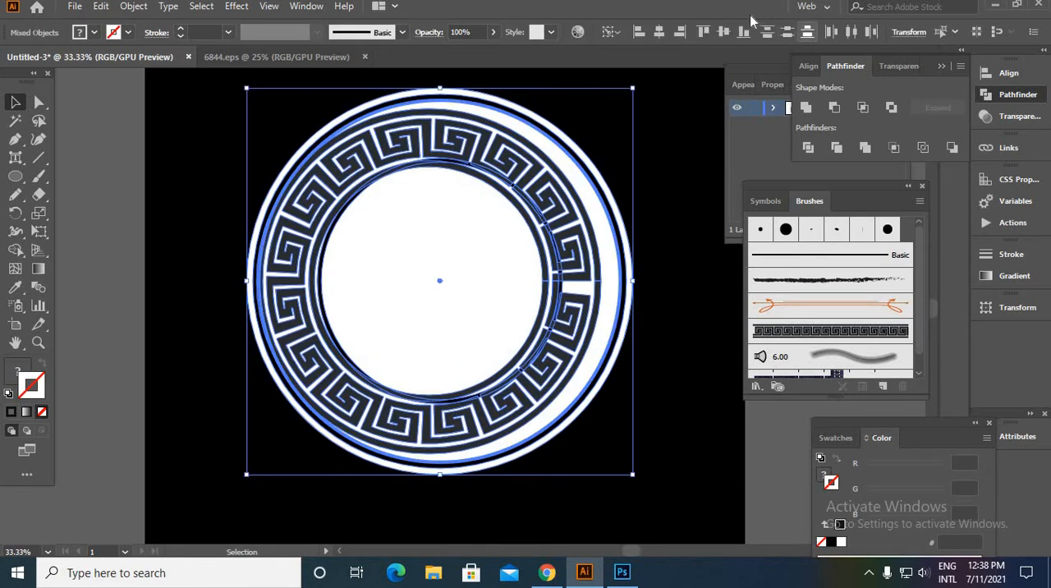
click(658, 32)
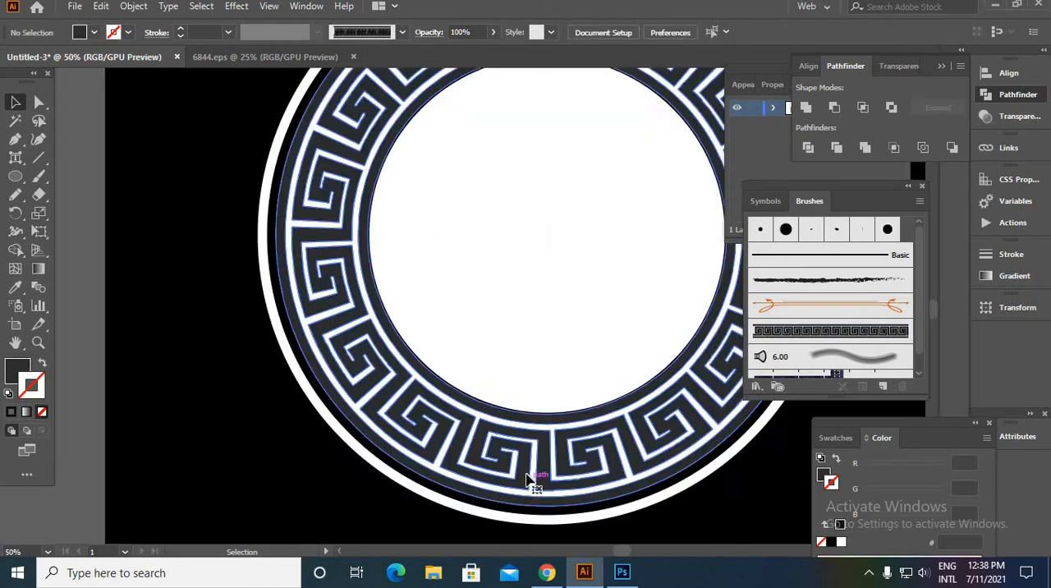
click(535, 483)
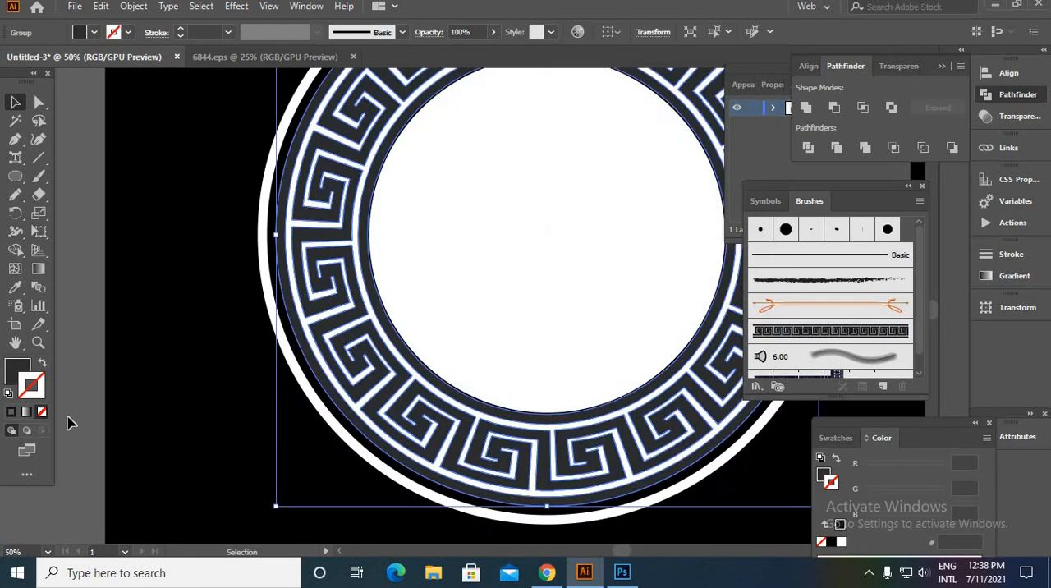
- Set the Greek key ring's fill colour to black, 000000
double_click(17, 372)
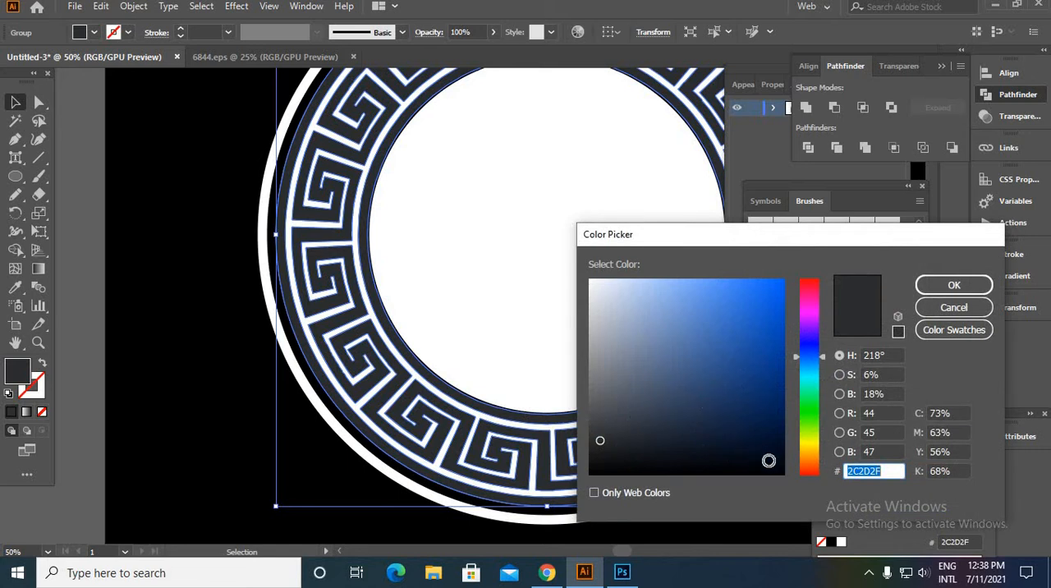
drag(768, 460, 801, 485)
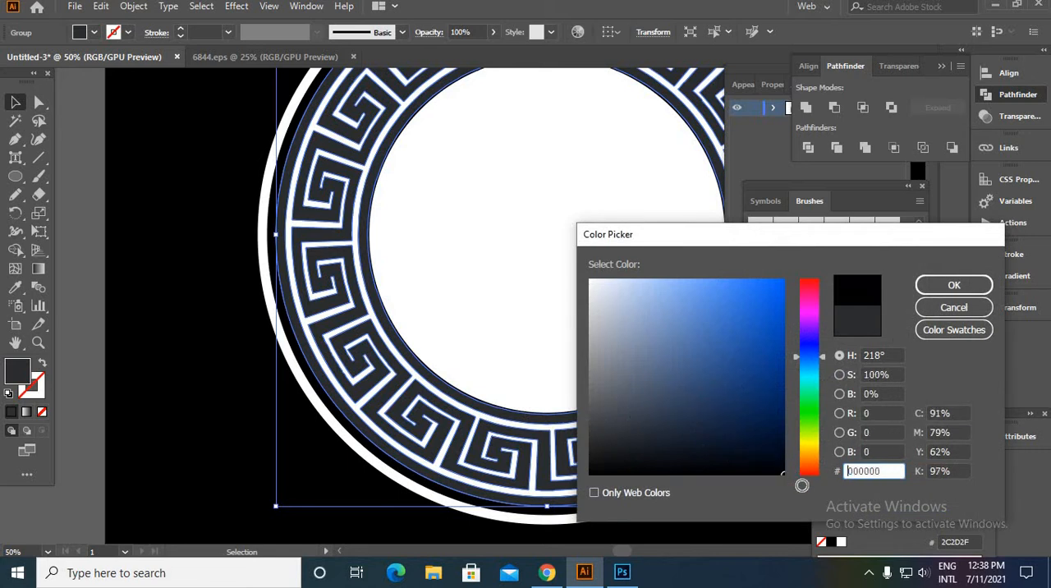
click(953, 285)
click(175, 329)
scroll(179, 329, down, 2)
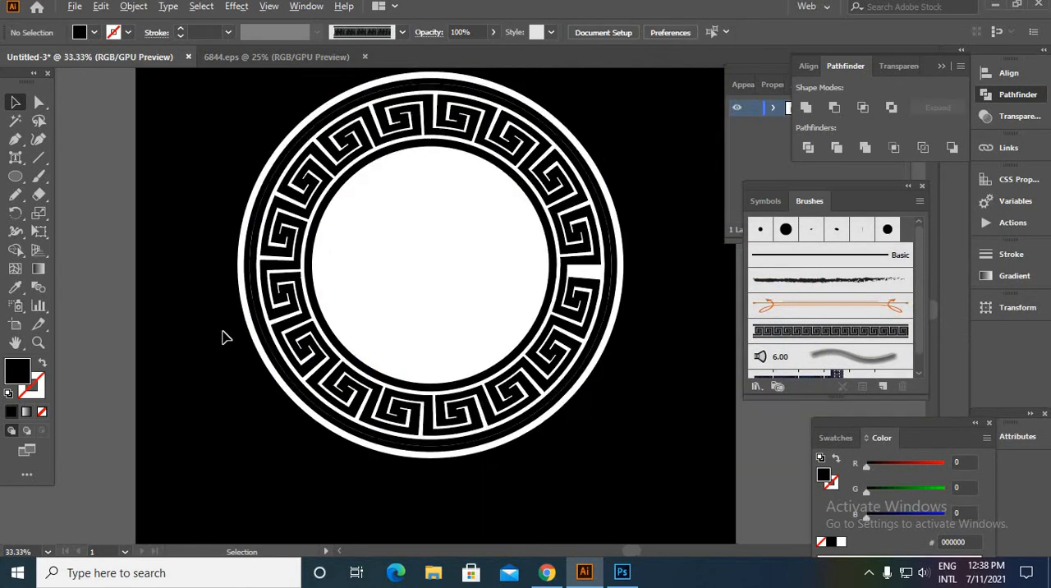
- Scale the Greek key ring up slightly from its centre toward the white outer ring
scroll(414, 350, up, 1)
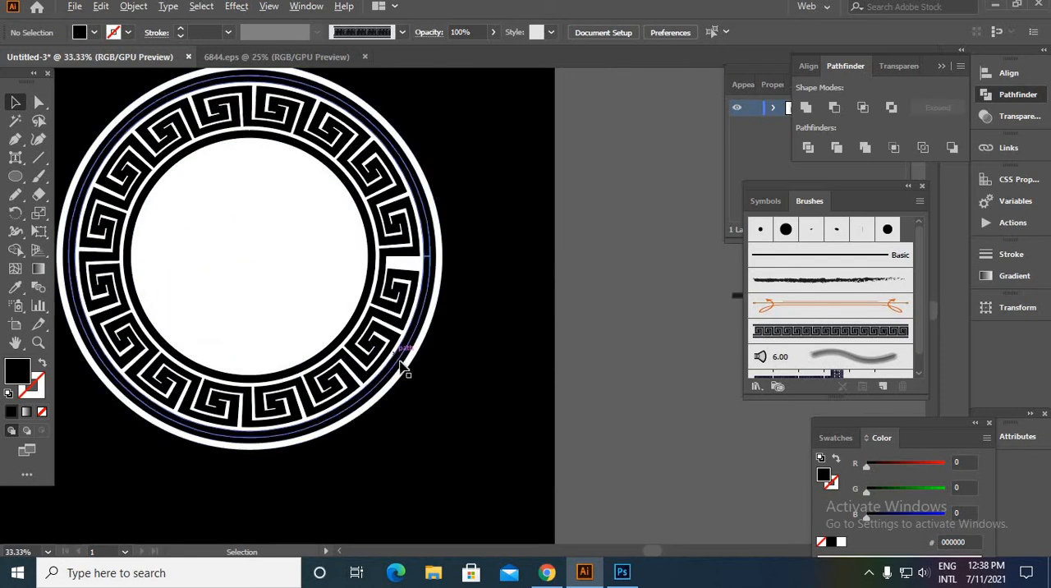
scroll(402, 386, up, 3)
click(441, 424)
scroll(495, 455, down, 2)
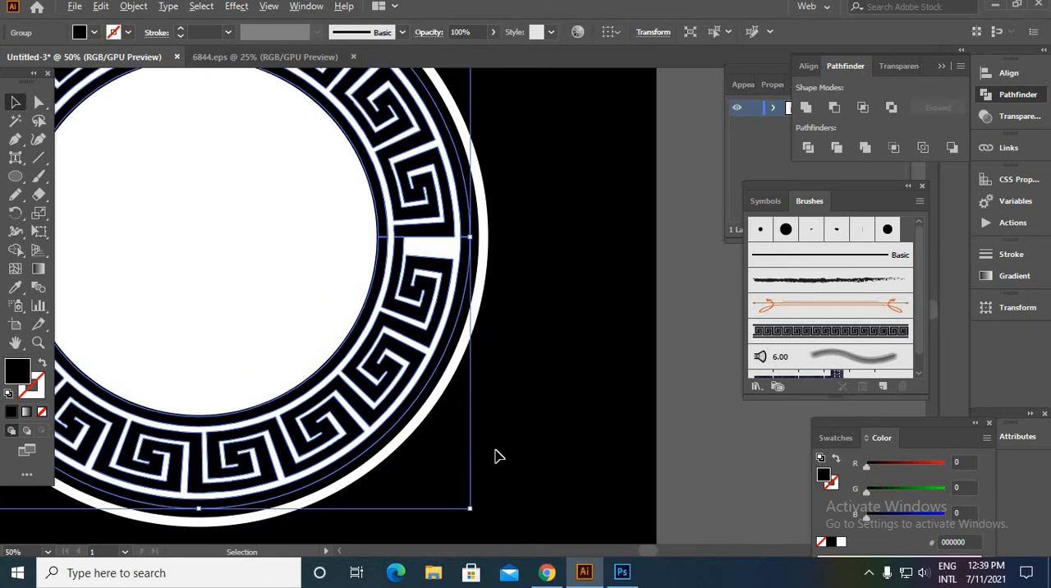
drag(470, 510, 481, 518)
click(529, 491)
scroll(529, 490, down, 2)
- Enlarge the inner black ring slightly from its centre to close the thin white gap beside the Greek key ring
scroll(402, 434, up, 3)
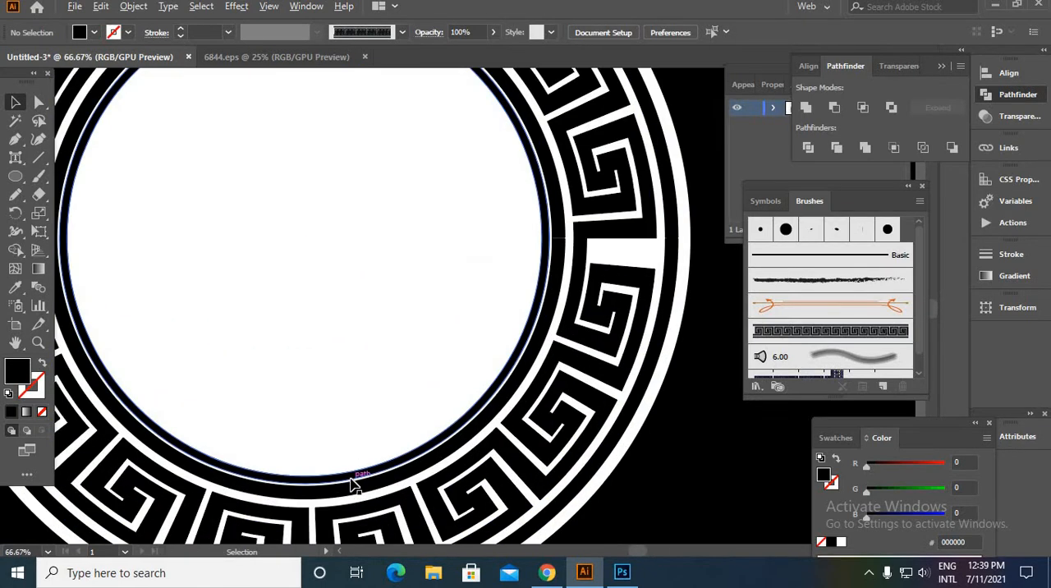
click(351, 482)
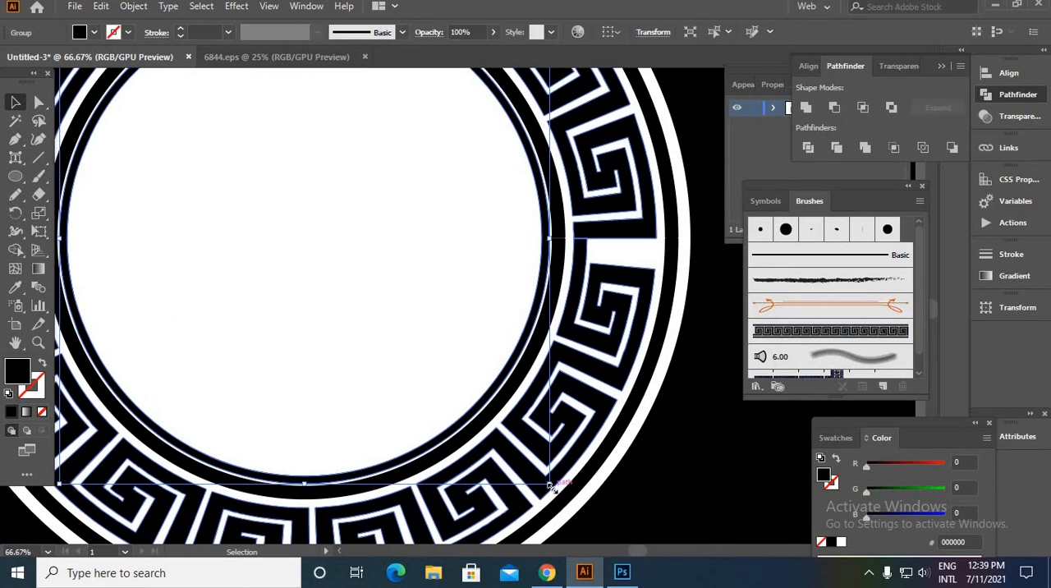
drag(555, 490, 564, 501)
click(360, 346)
scroll(362, 348, down, 4)
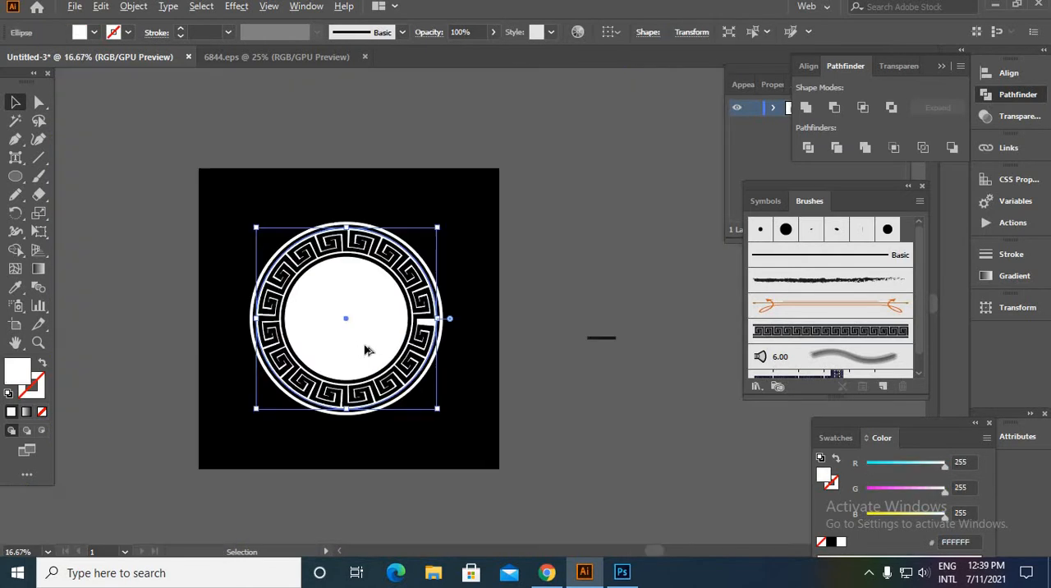
click(480, 347)
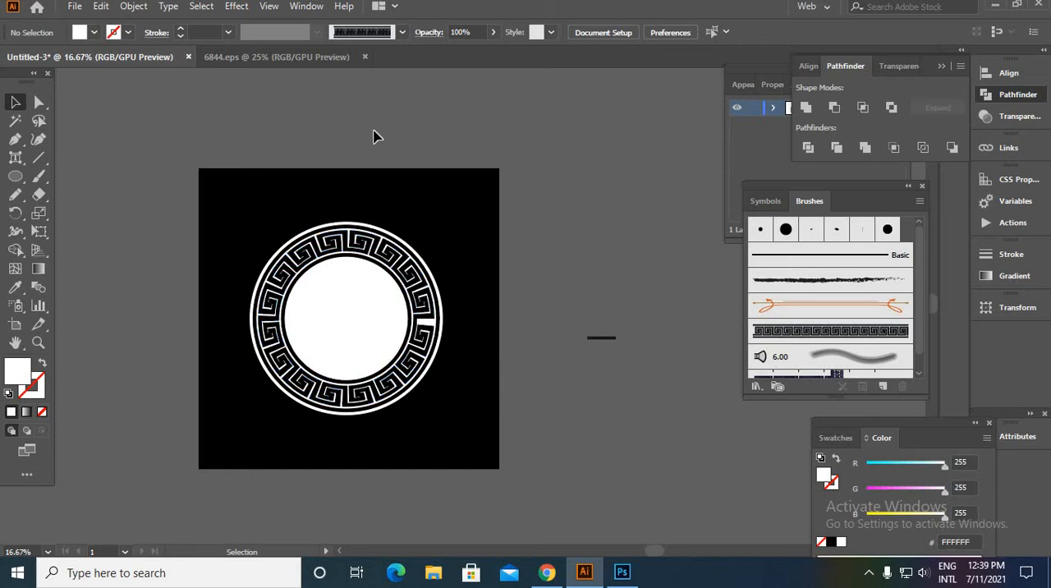
- Fill the white circle behind the Greek key ring with the tan swatch CA9E67
scroll(246, 156, up, 1)
click(343, 343)
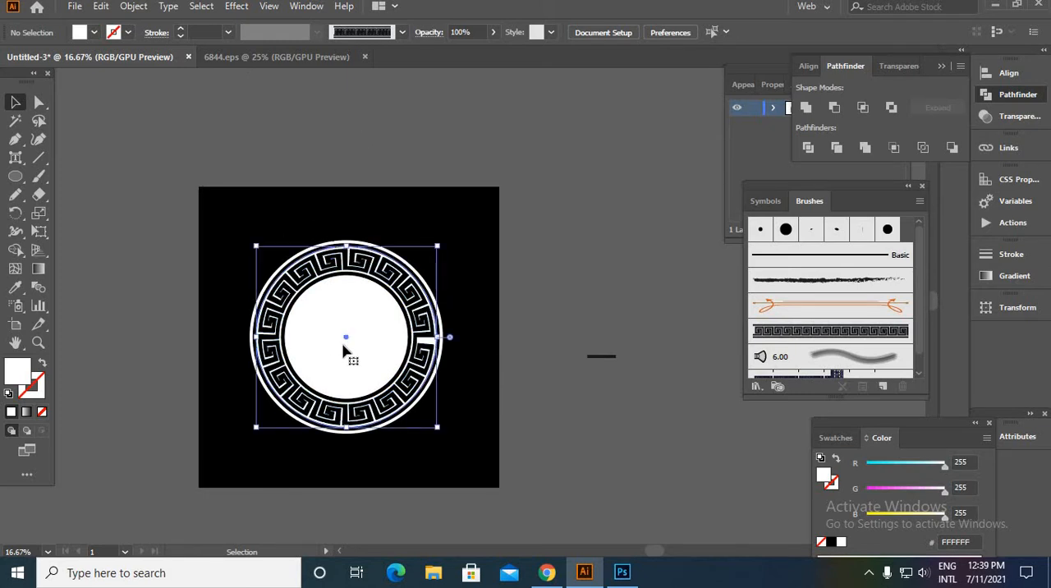
mouse_move(354, 338)
mouse_down()
mouse_move(159, 350)
mouse_move(348, 337)
mouse_up()
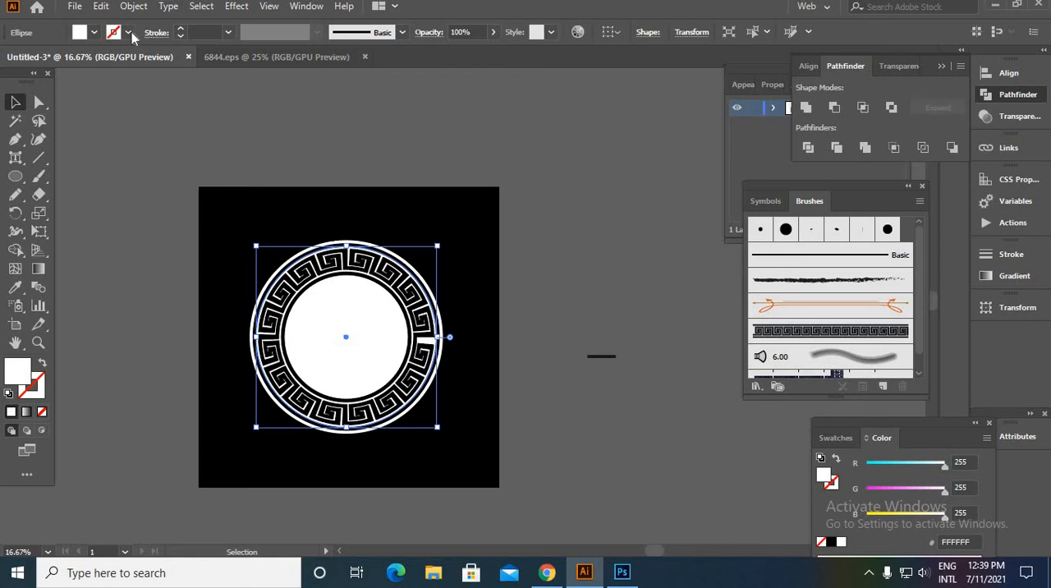
click(95, 33)
click(96, 82)
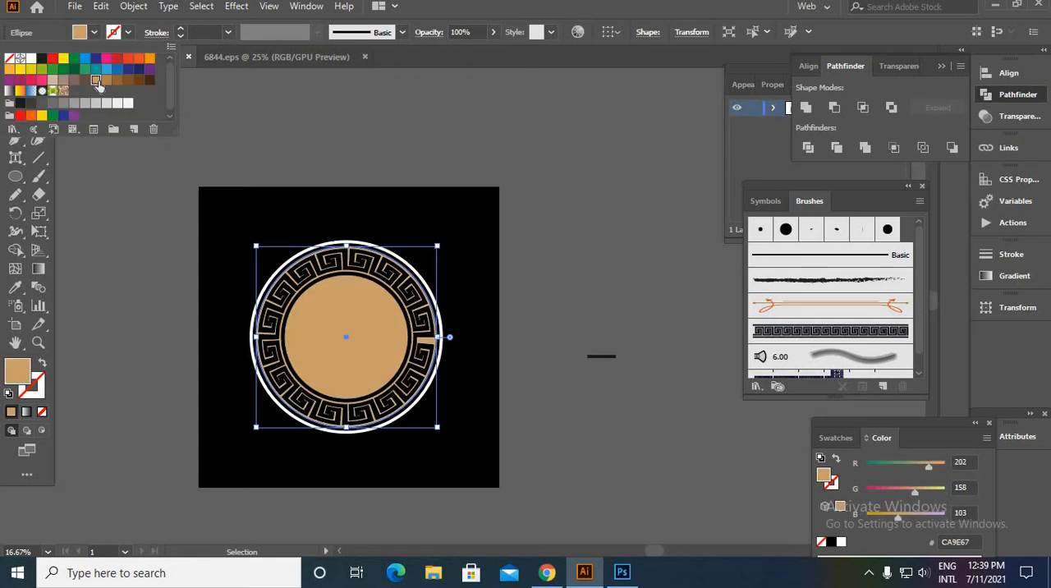
click(161, 169)
click(400, 460)
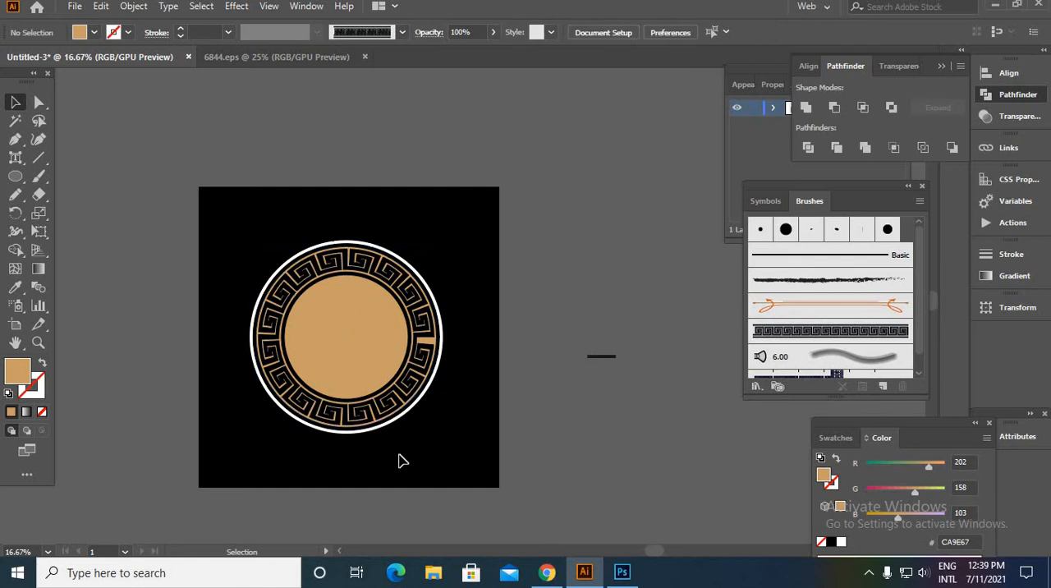
- Recolour the Greek key ring by sampling the tan of the circle with the Eyedropper
scroll(386, 444, up, 3)
click(359, 426)
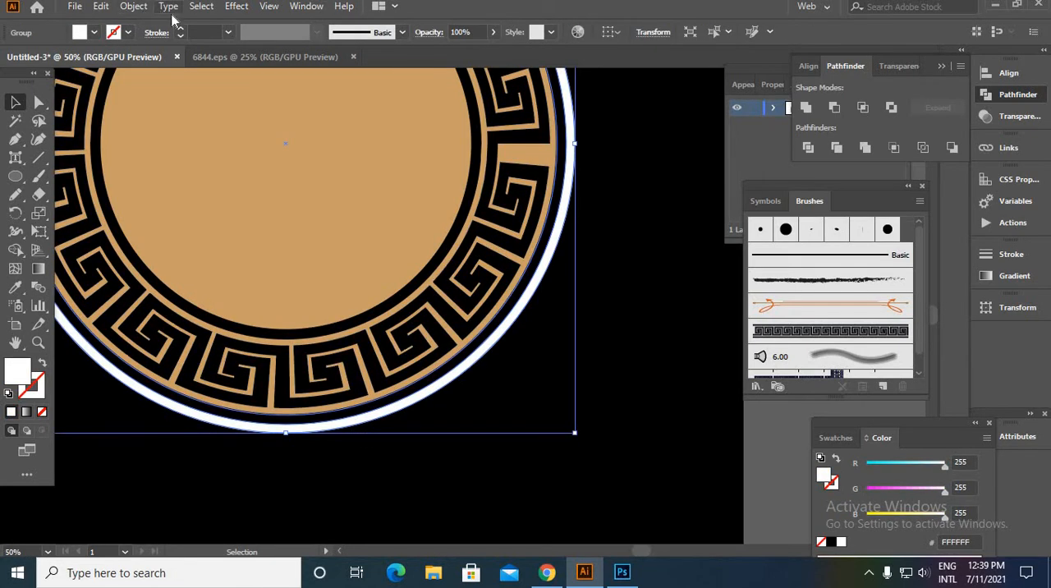
click(299, 252)
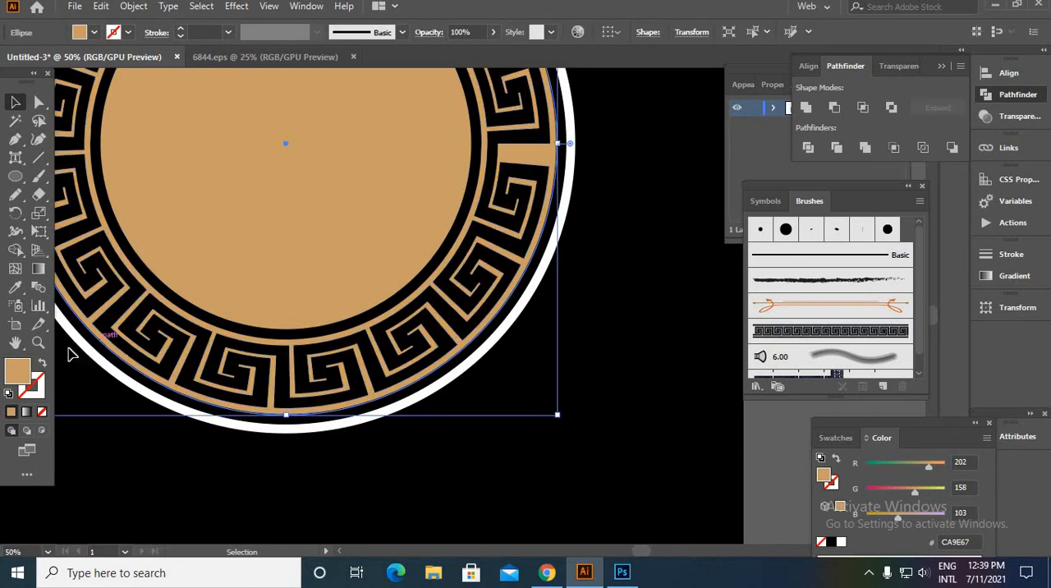
click(326, 378)
click(15, 287)
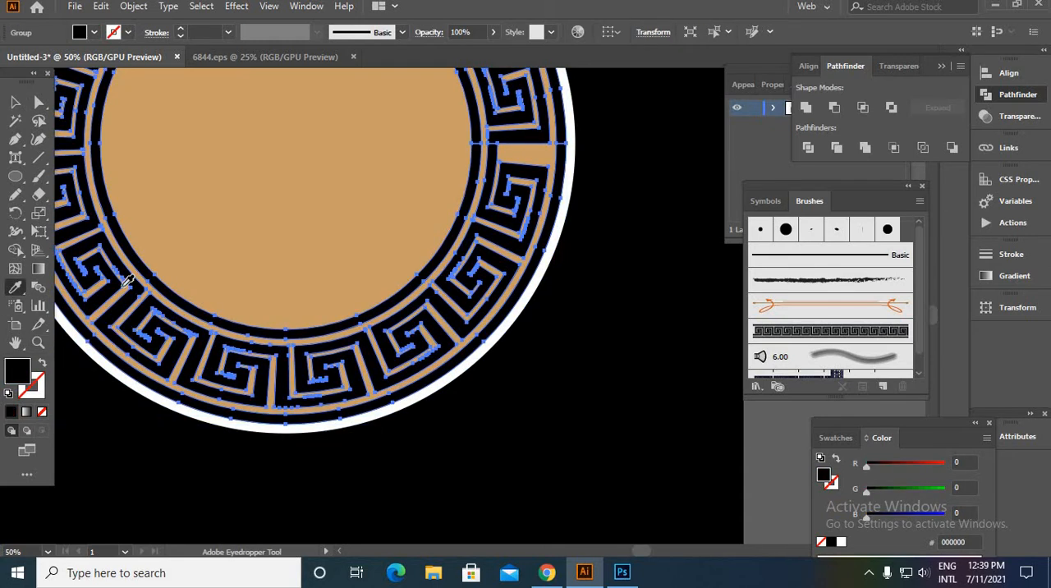
click(178, 245)
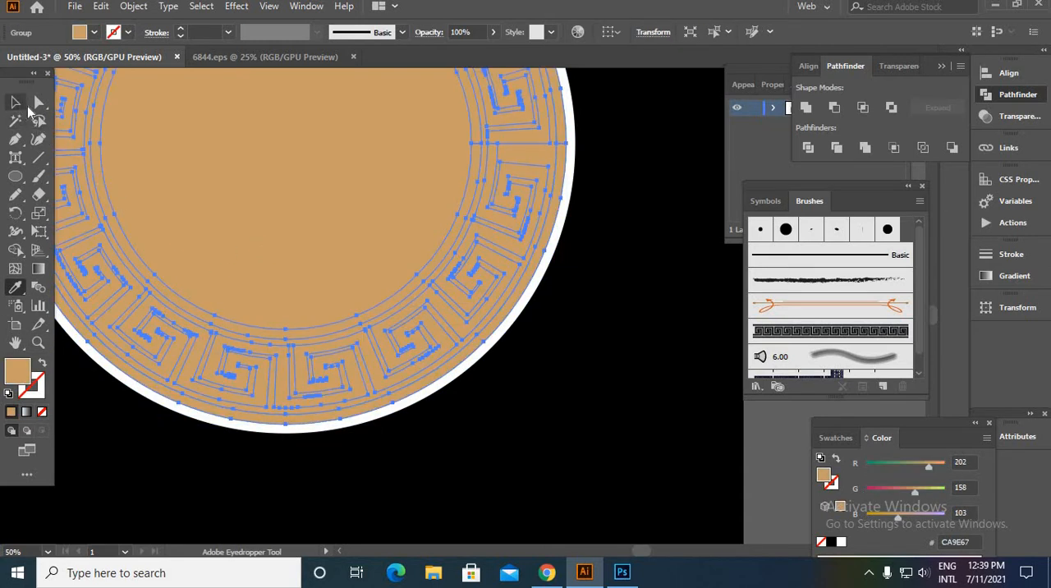
- Set the fill of the circle behind the Greek key ring to black, 000000
click(15, 102)
click(238, 180)
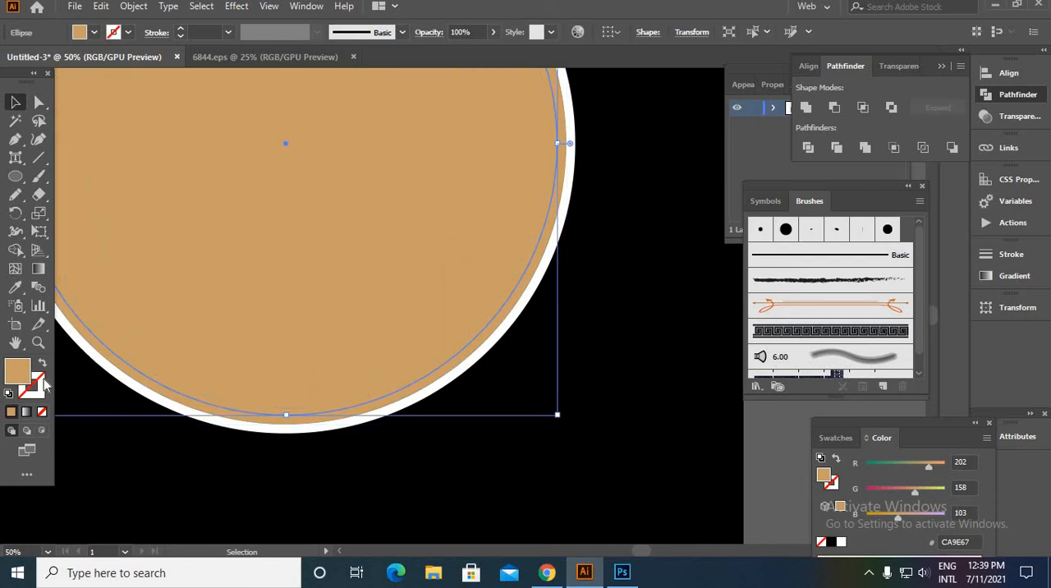
double_click(44, 380)
drag(771, 459, 809, 492)
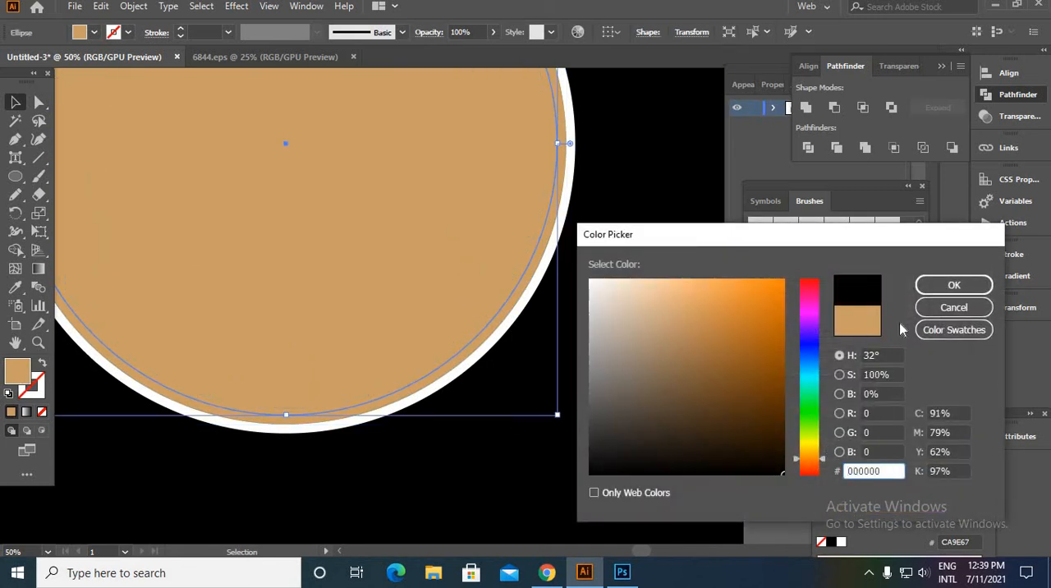
click(952, 285)
click(577, 465)
scroll(577, 465, down, 2)
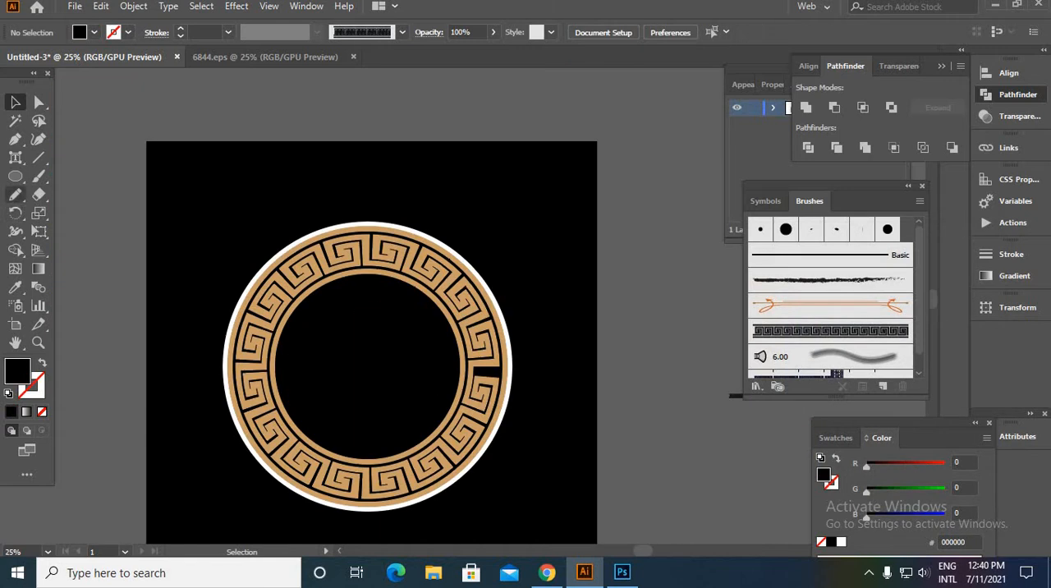
- Draw a circle from the badge's centre just inside the Greek key ring and sample the ring's tan as its fill
drag(15, 175, 82, 213)
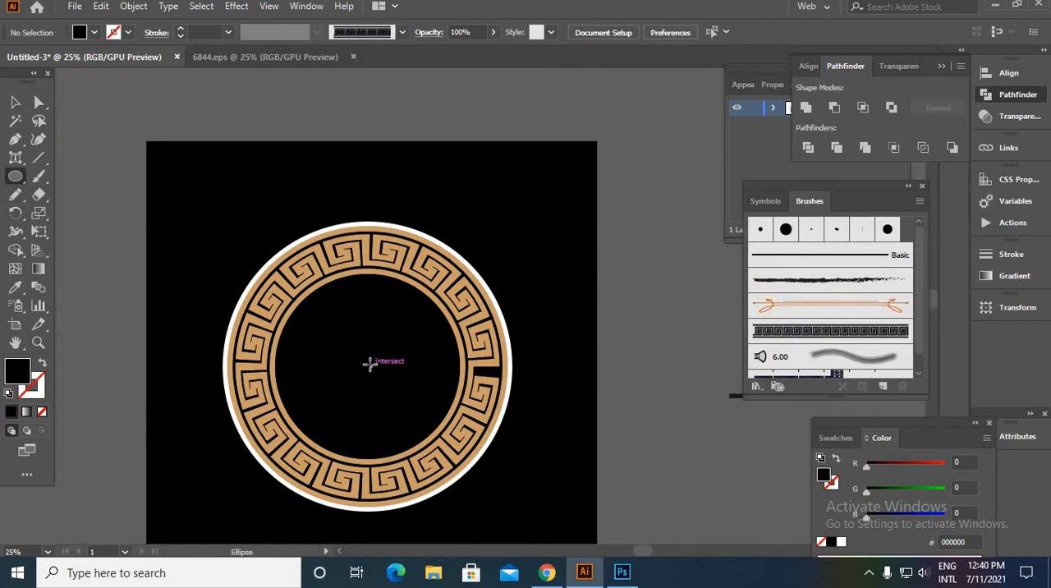
drag(366, 362, 448, 448)
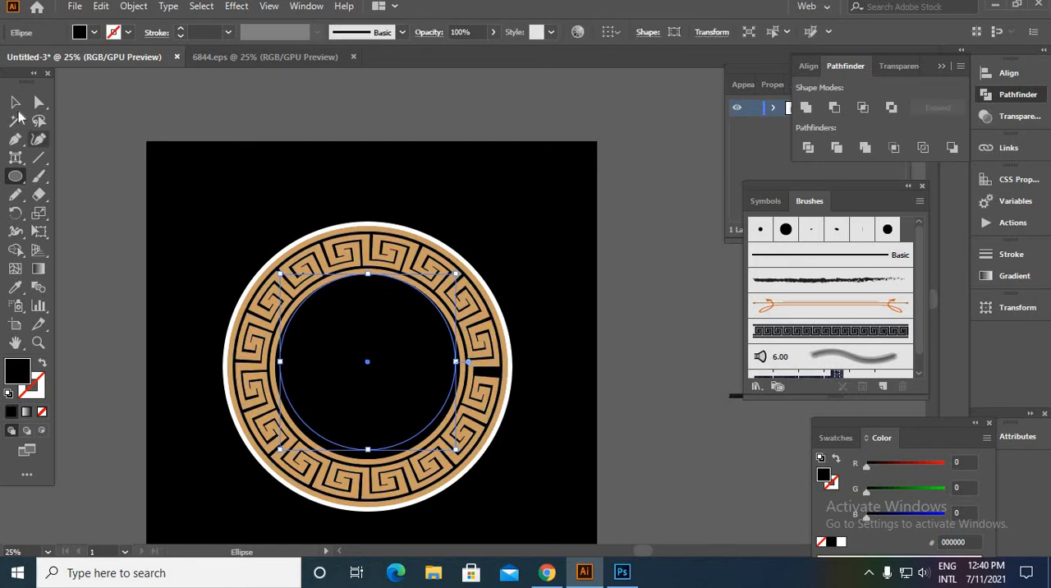
click(15, 102)
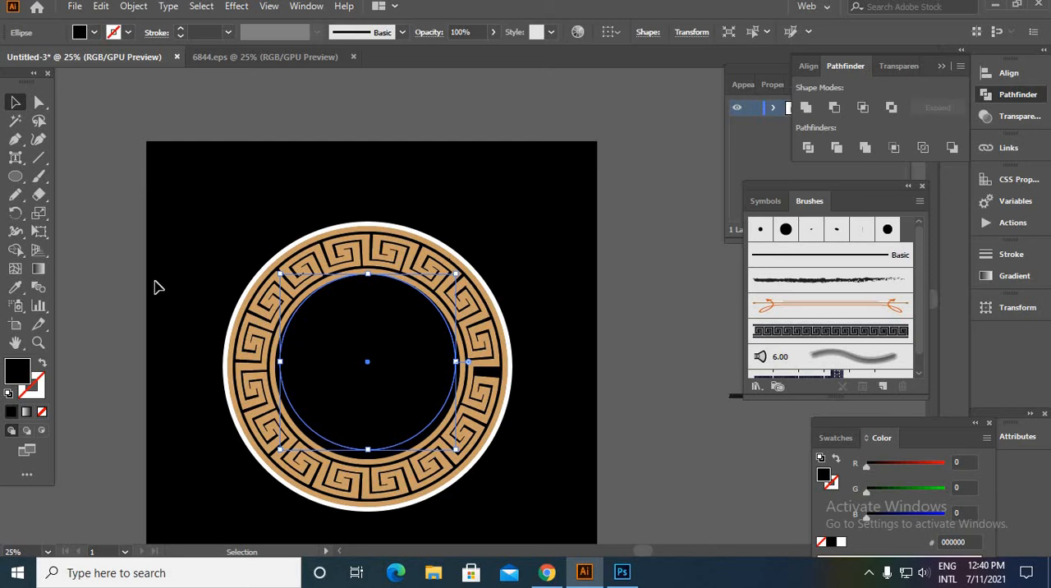
click(15, 286)
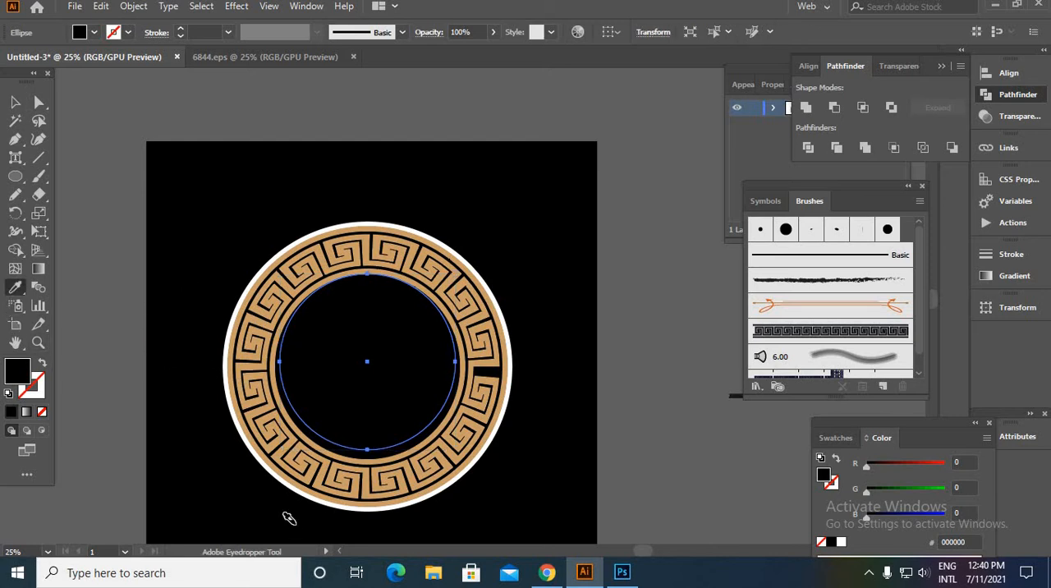
scroll(301, 508, up, 3)
click(345, 440)
scroll(206, 304, down, 3)
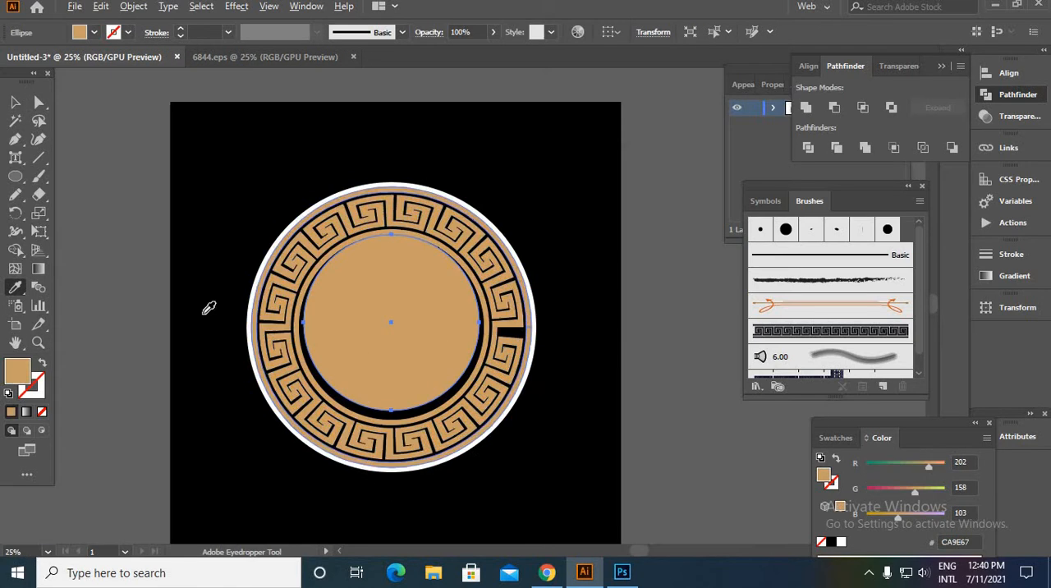
- Align the new tan circle and the badge rings on their vertical centres
click(15, 102)
drag(175, 152, 566, 538)
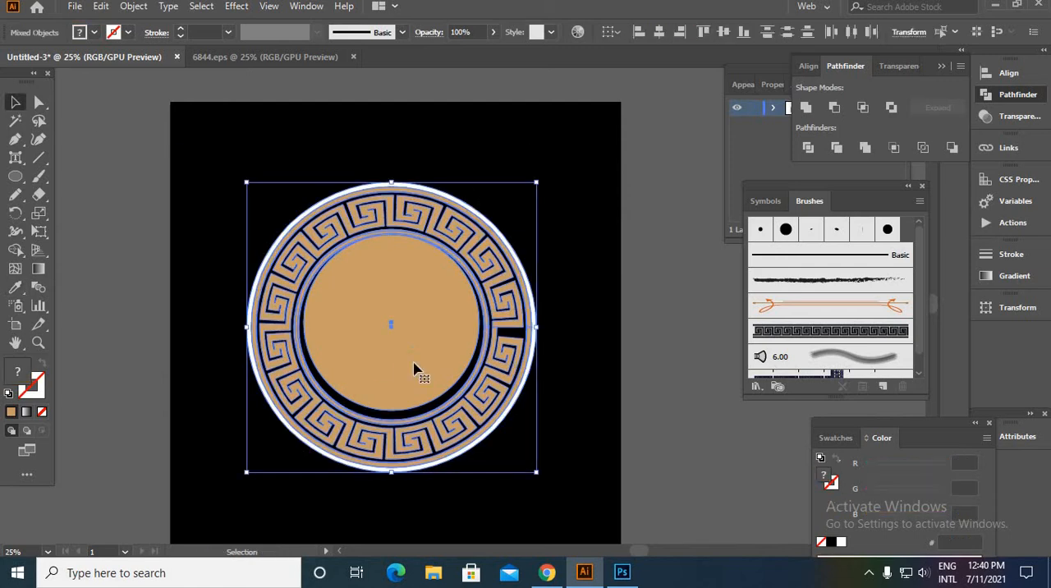
click(723, 33)
click(603, 161)
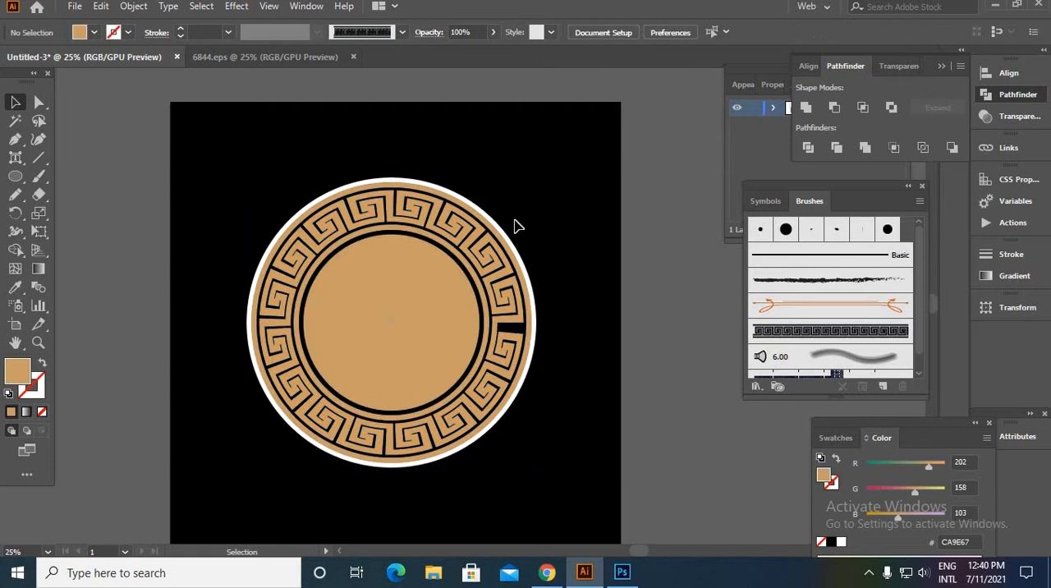
- Draw a straight slanted line about 1257 px long above the artboard with the Pen tool
scroll(515, 224, down, 2)
key(space)
drag(579, 205, 309, 297)
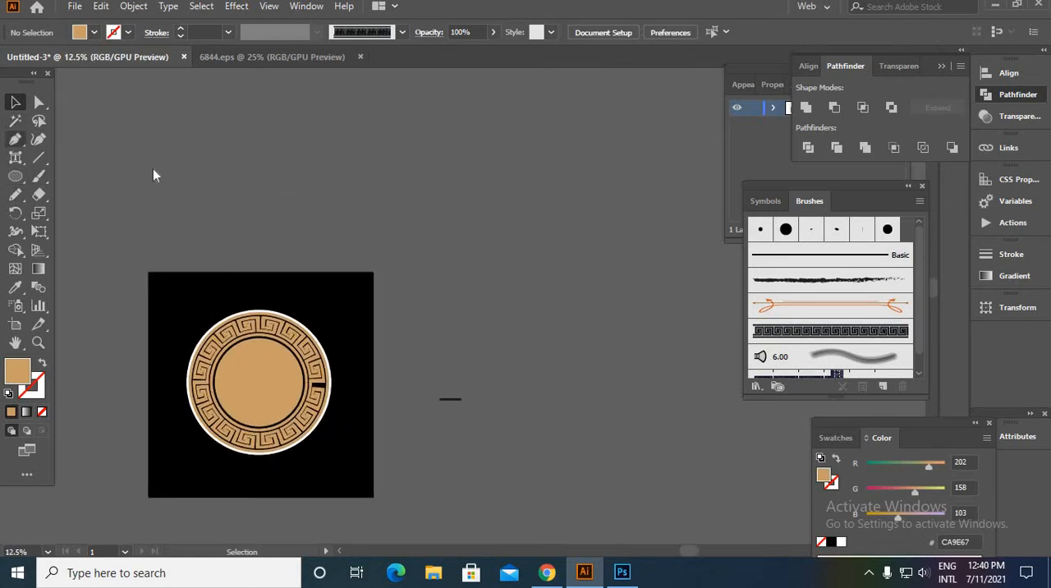
key(p)
click(307, 120)
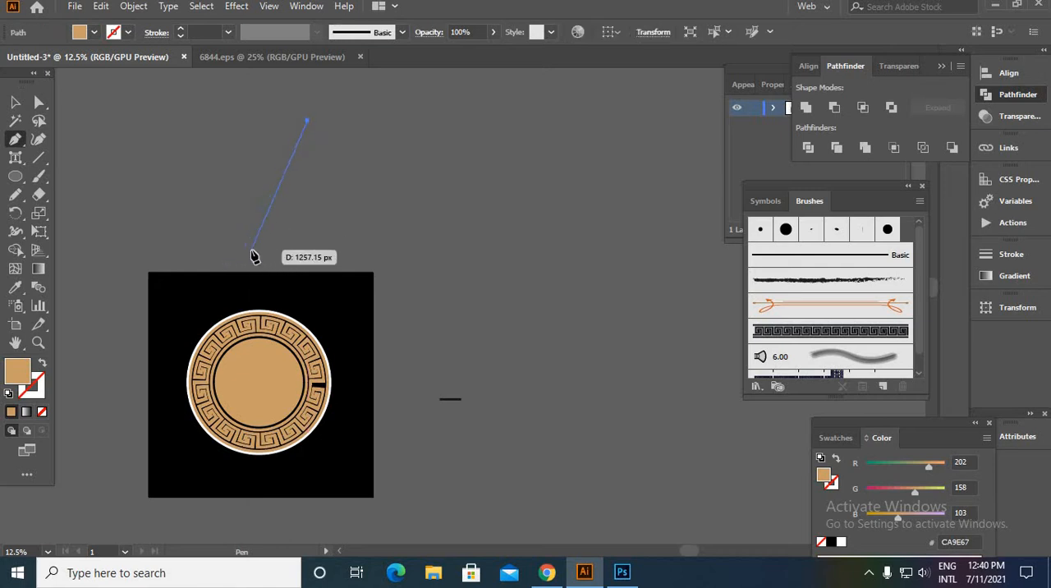
click(252, 249)
key(v)
- Paste a copy of the slanted line and swap fill and stroke on both lines to give them a tan stroke
key(ctrl+c)
key(ctrl+v)
drag(595, 213, 166, 18)
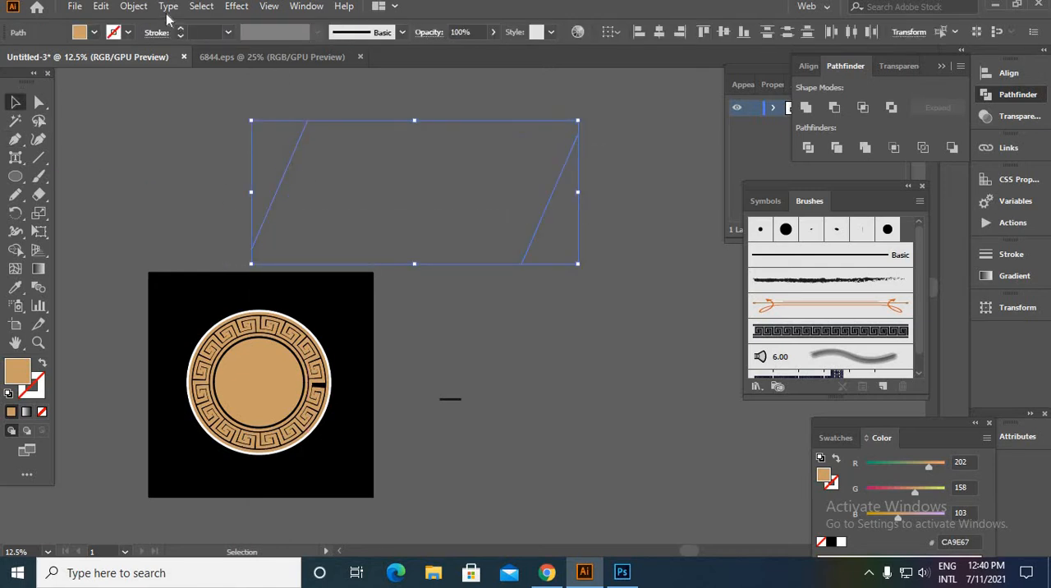
click(42, 362)
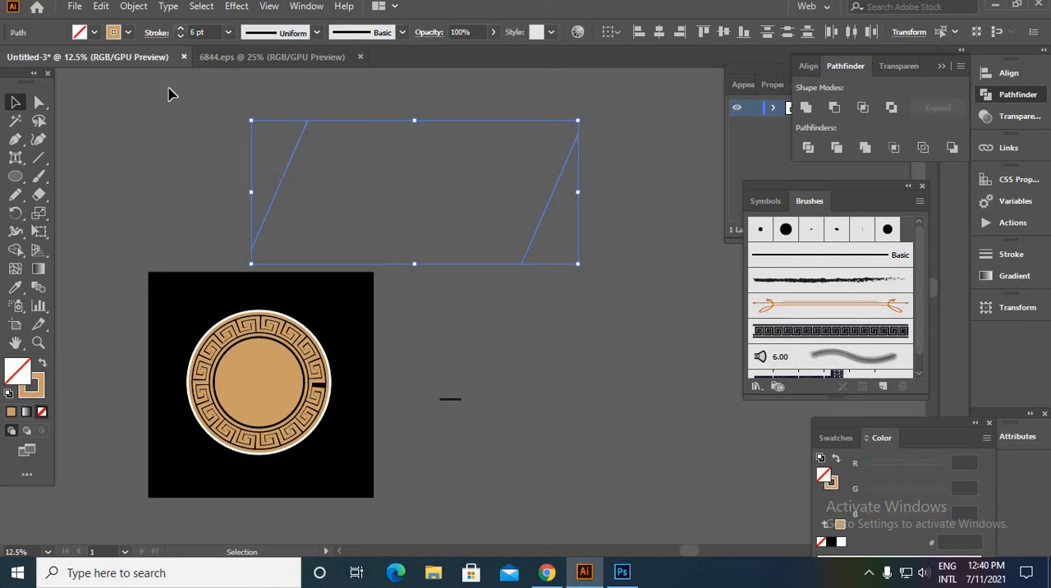
- Select both slanted tan lines above the artboard and expand their strokes into filled shapes
click(201, 161)
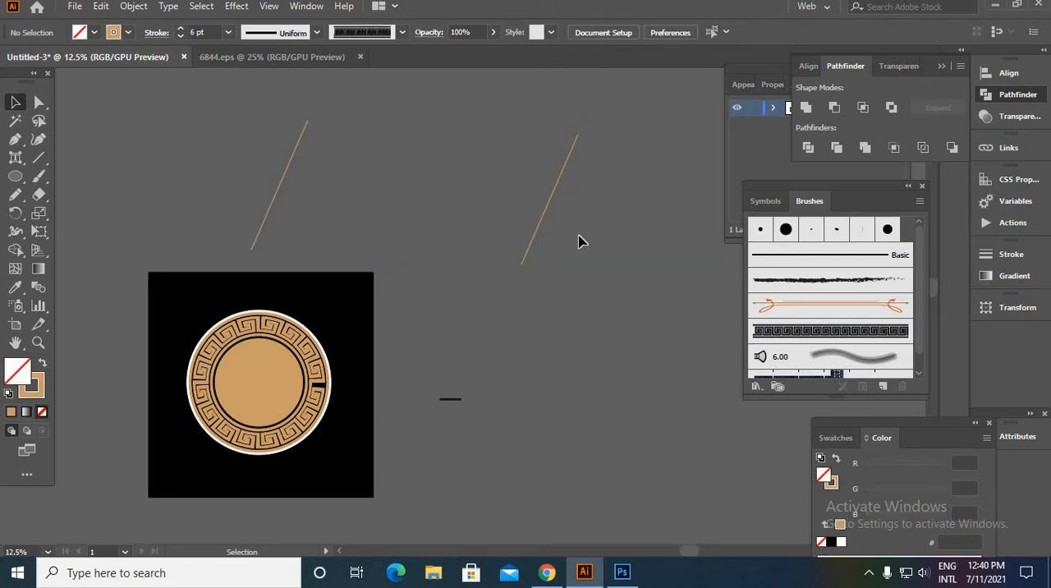
drag(579, 241, 203, 56)
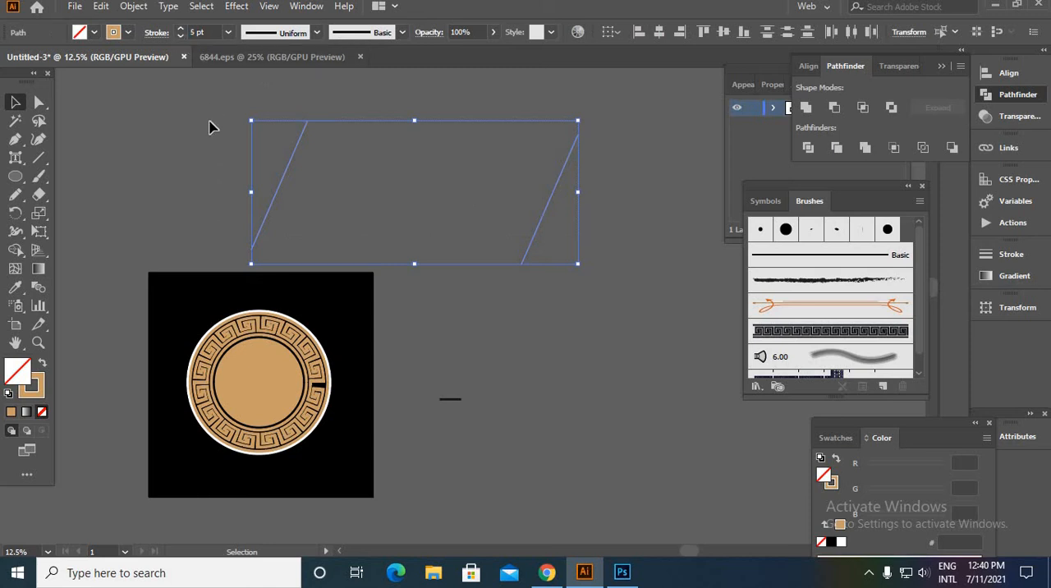
click(596, 265)
drag(615, 271, 117, 151)
click(132, 6)
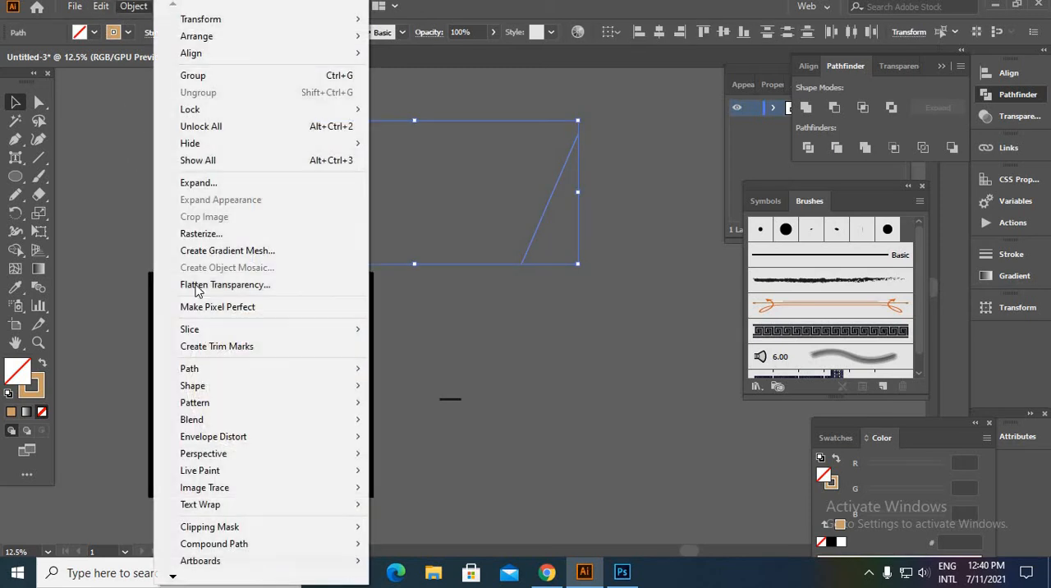
click(215, 189)
click(476, 373)
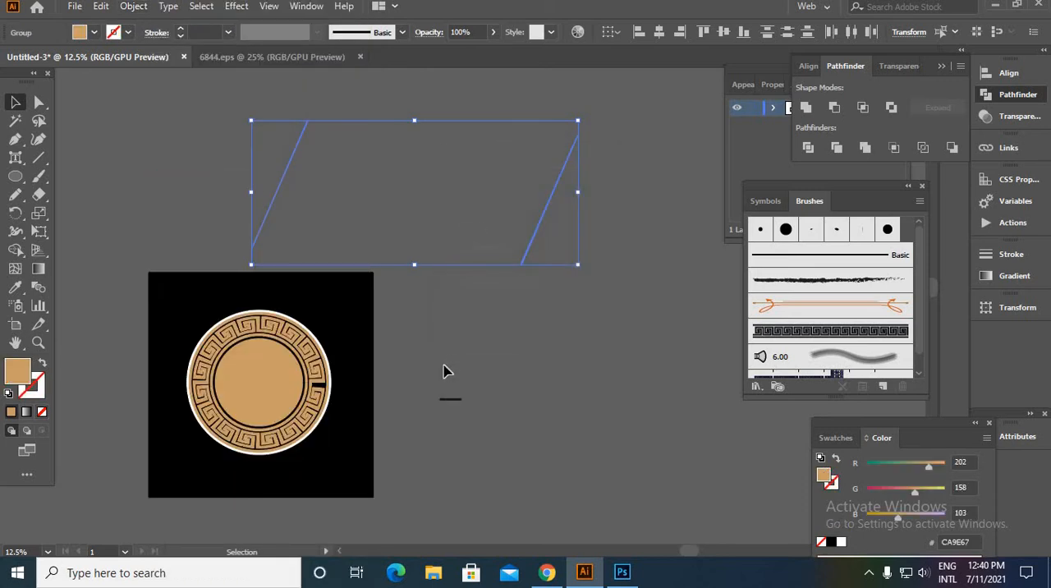
click(420, 320)
- Sample the artboard's black background as the fill of the two expanded slanted lines
scroll(415, 241, up, 1)
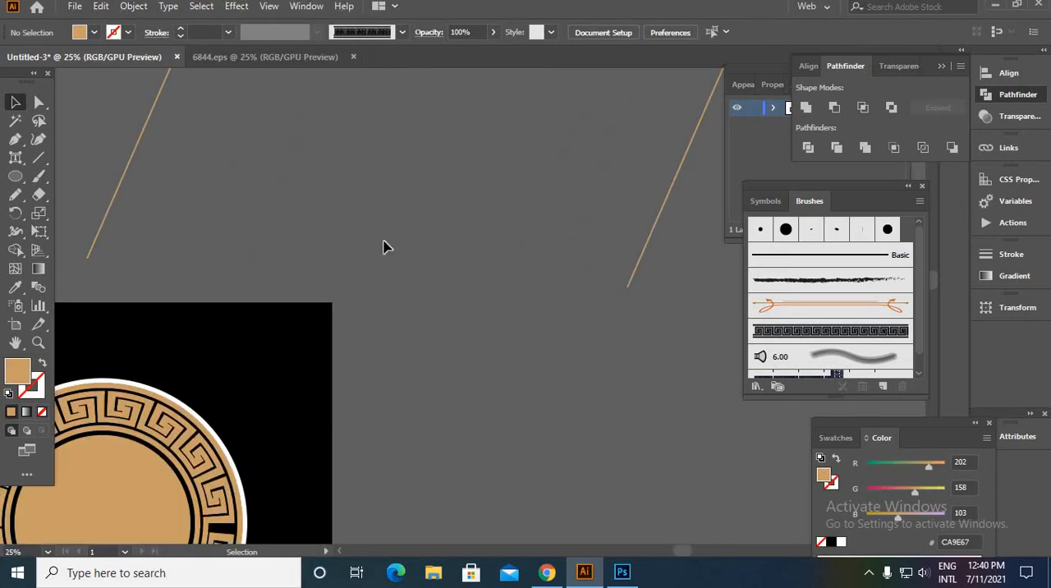
click(633, 271)
click(15, 287)
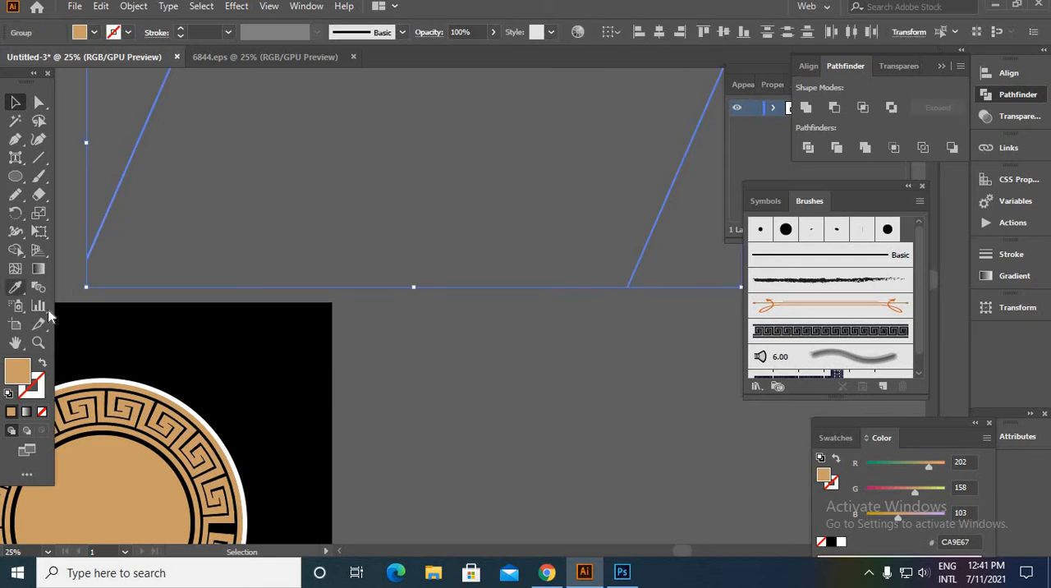
click(90, 305)
click(15, 102)
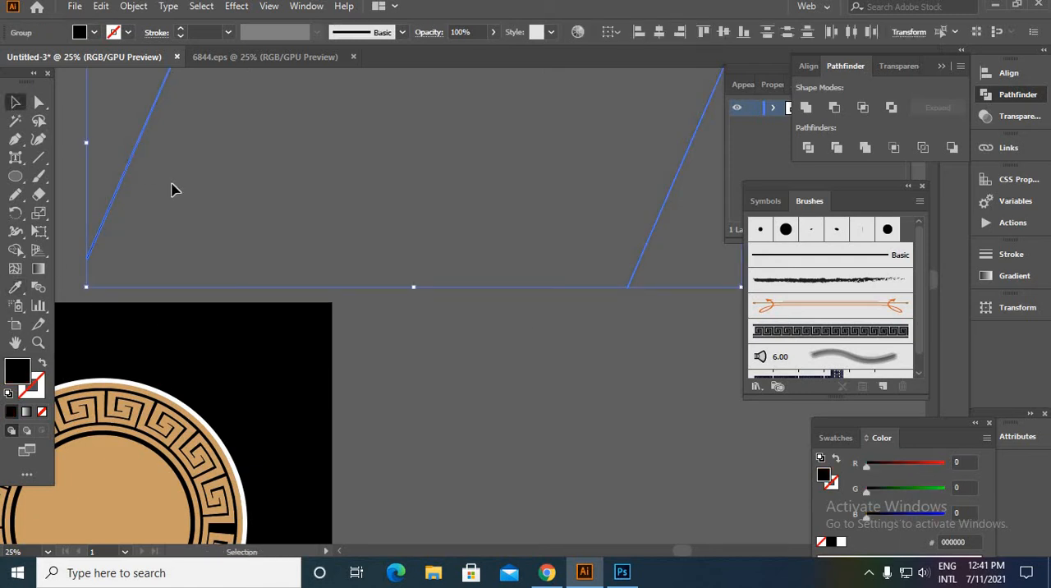
click(171, 187)
- Blend the two black slanted lines using Specified Steps spacing of 8
drag(685, 275, 323, 274)
click(132, 7)
mouse_move(324, 421)
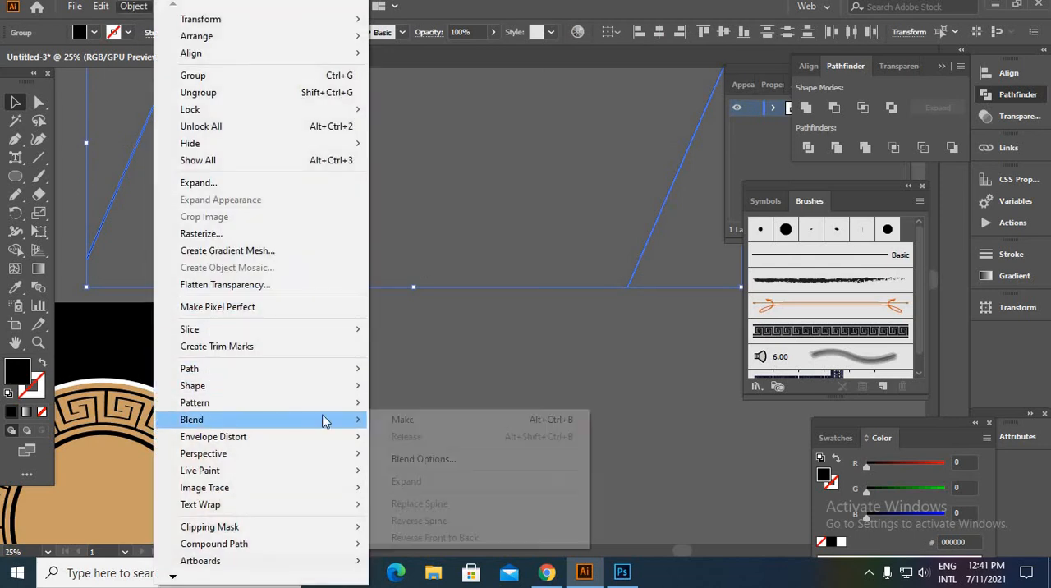
click(423, 460)
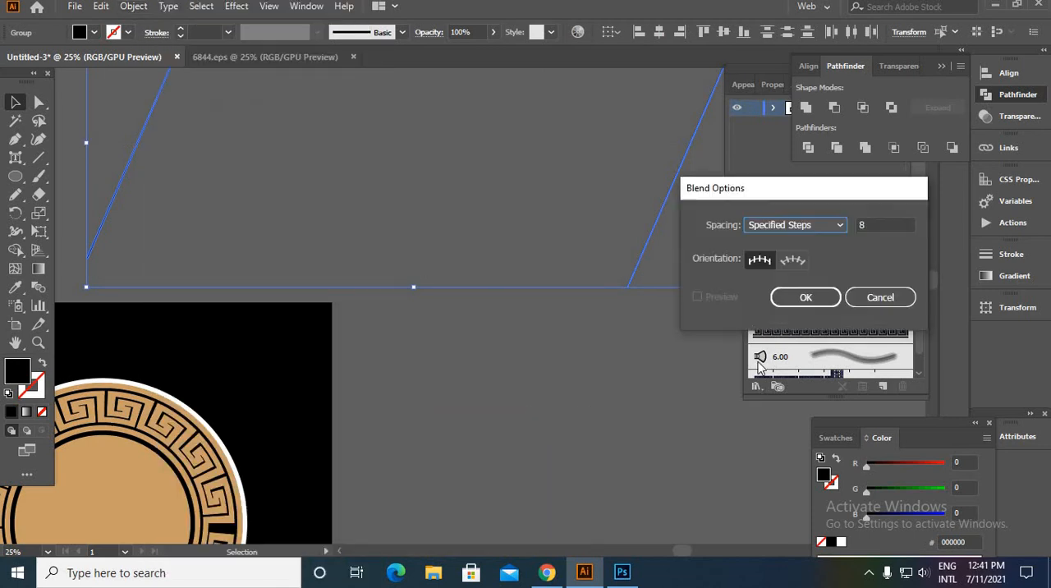
click(805, 300)
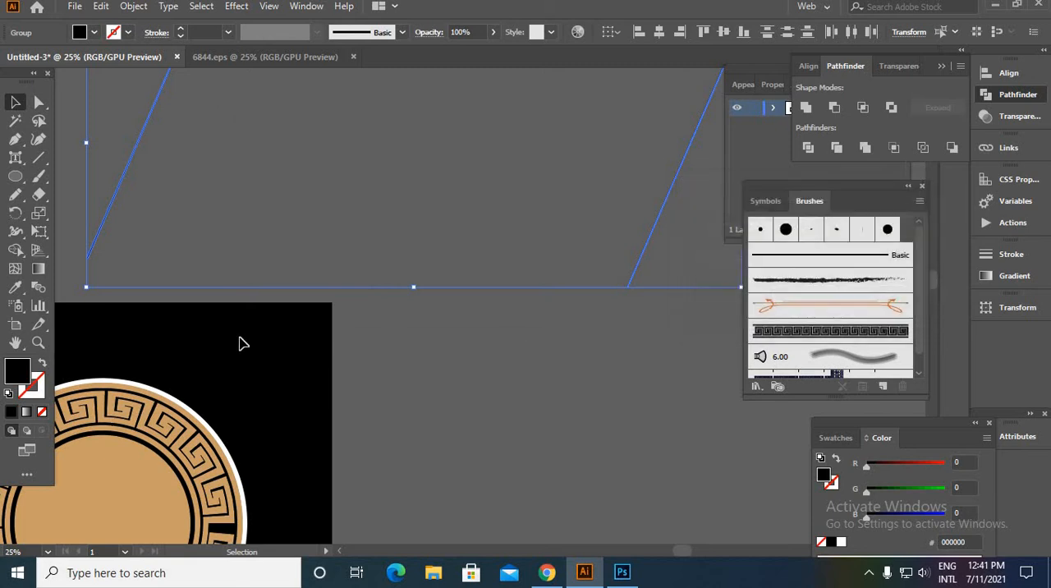
click(37, 285)
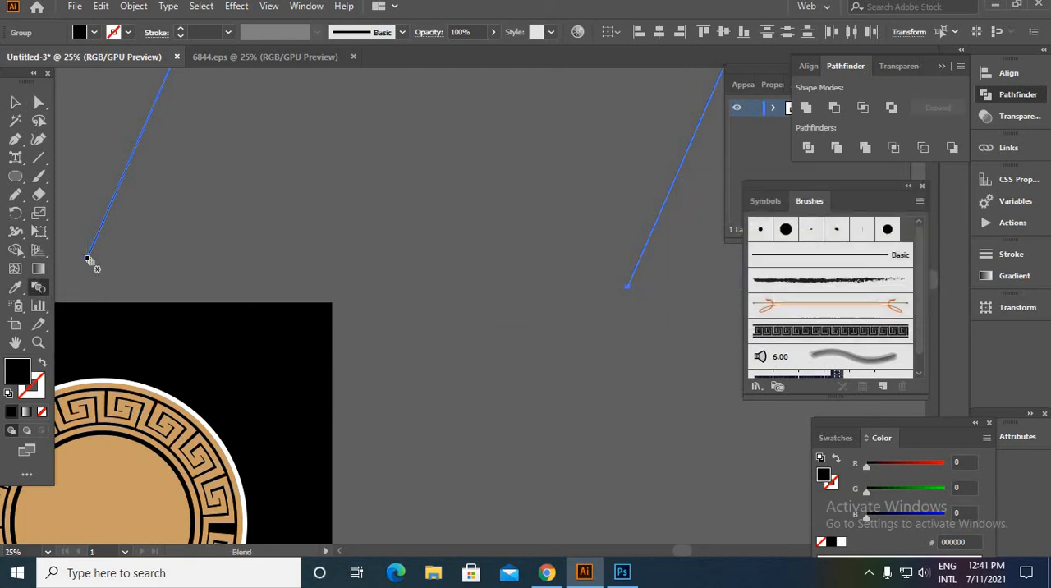
click(629, 286)
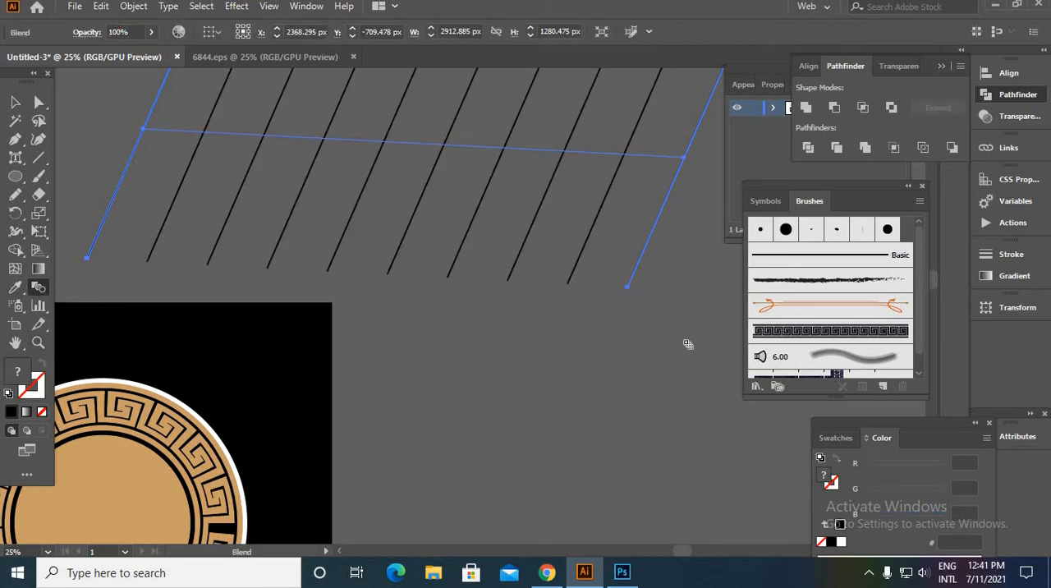
click(15, 101)
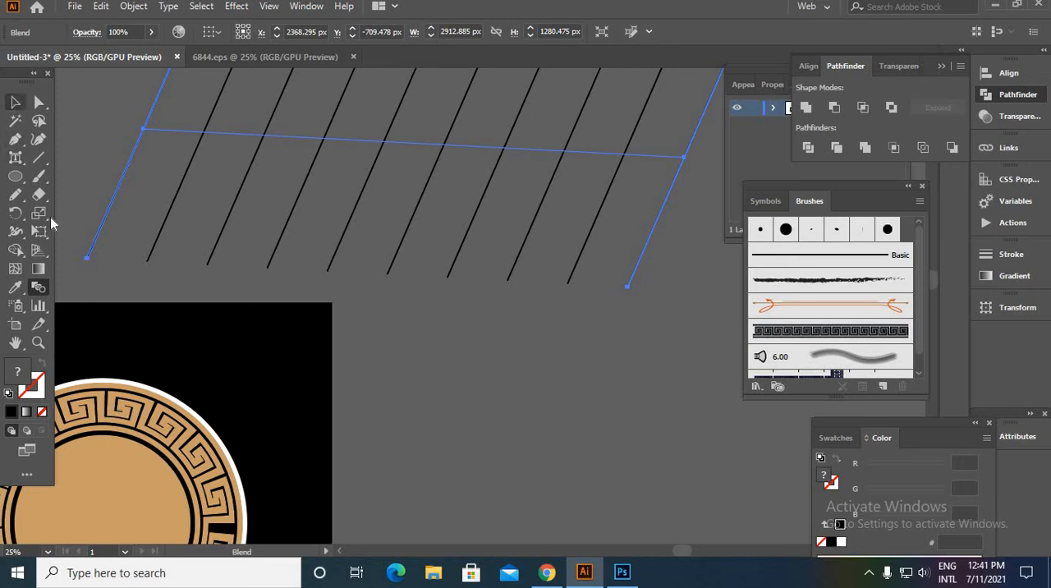
- Set the line blend's spacing to 106 specified steps, with the preview on
double_click(39, 288)
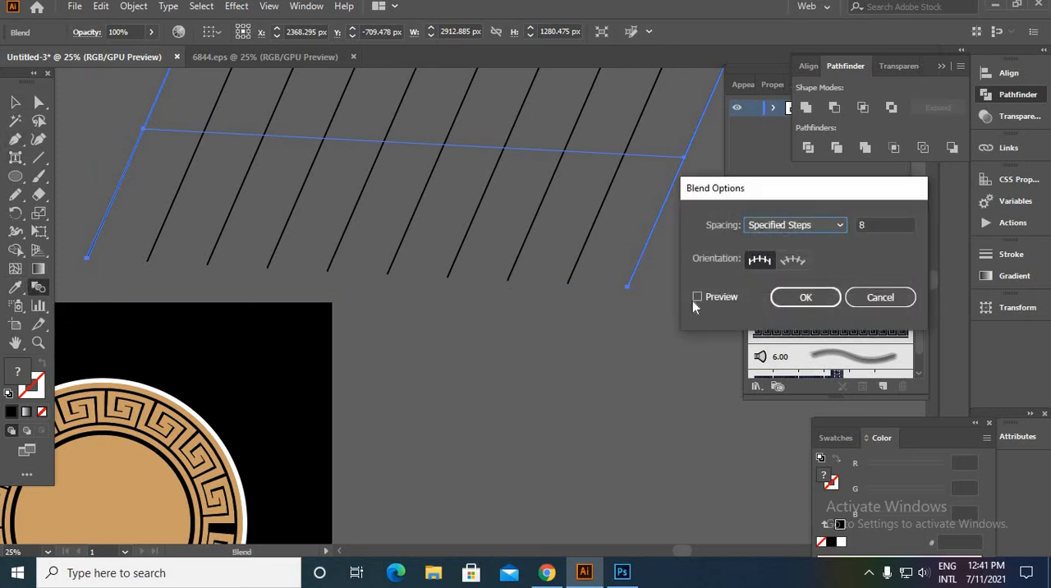
double_click(879, 228)
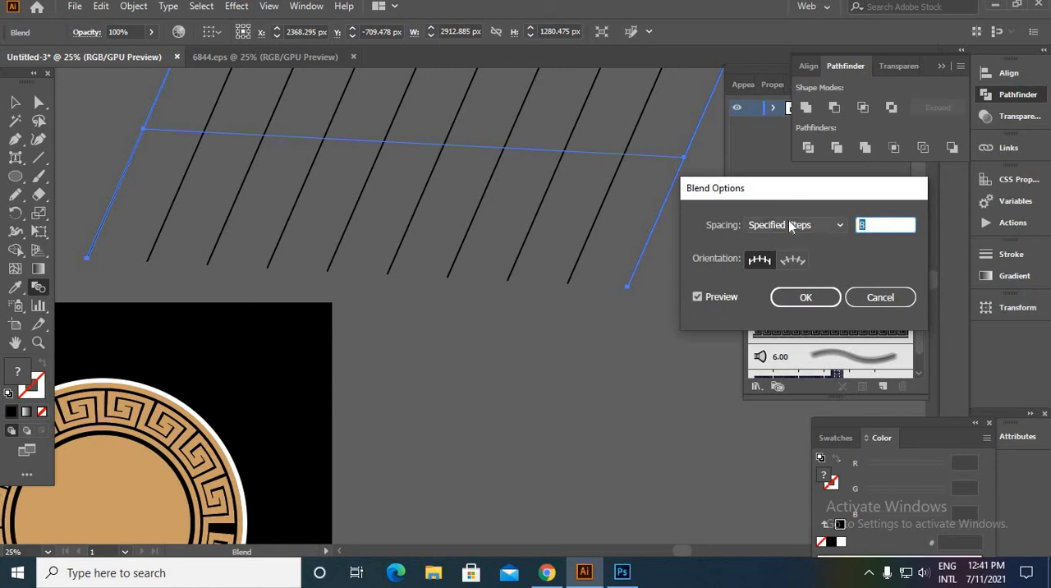
text(1878)
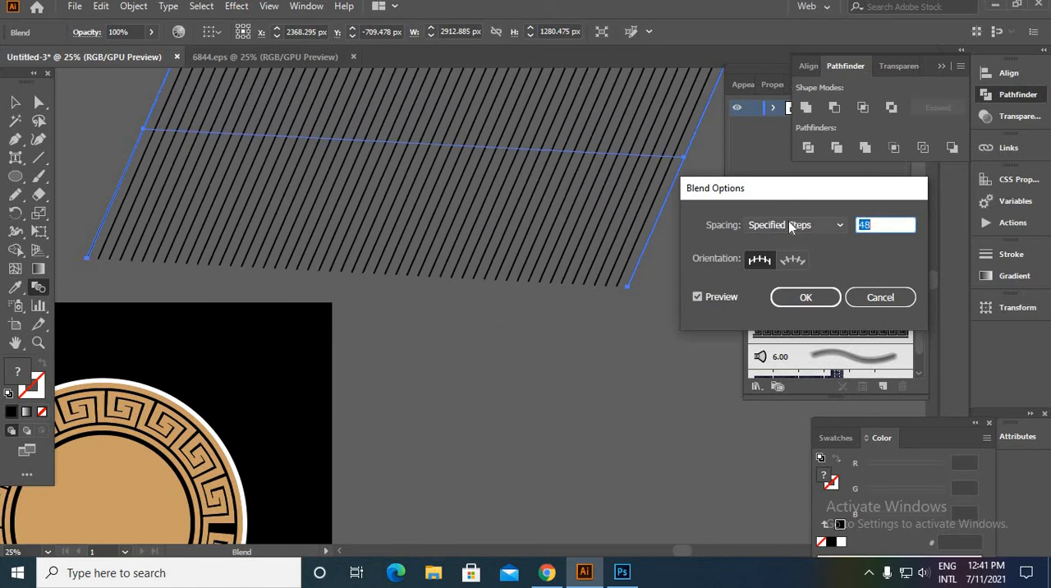
key(Up)
key(Up)
key(Up)
key(Up)
key(Up)
key(Up)
key(Up)
key(Up)
key(Up)
key(Up)
key(Up)
key(Up)
key(Up)
key(Up)
key(Up)
key(Up)
key(Up)
key(Up)
key(Up)
key(Up)
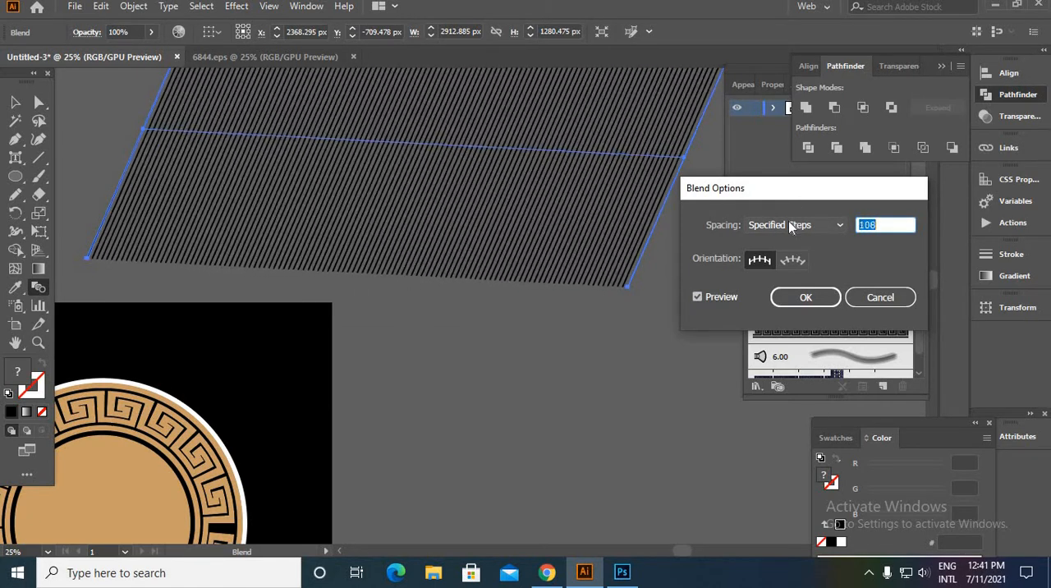
click(835, 296)
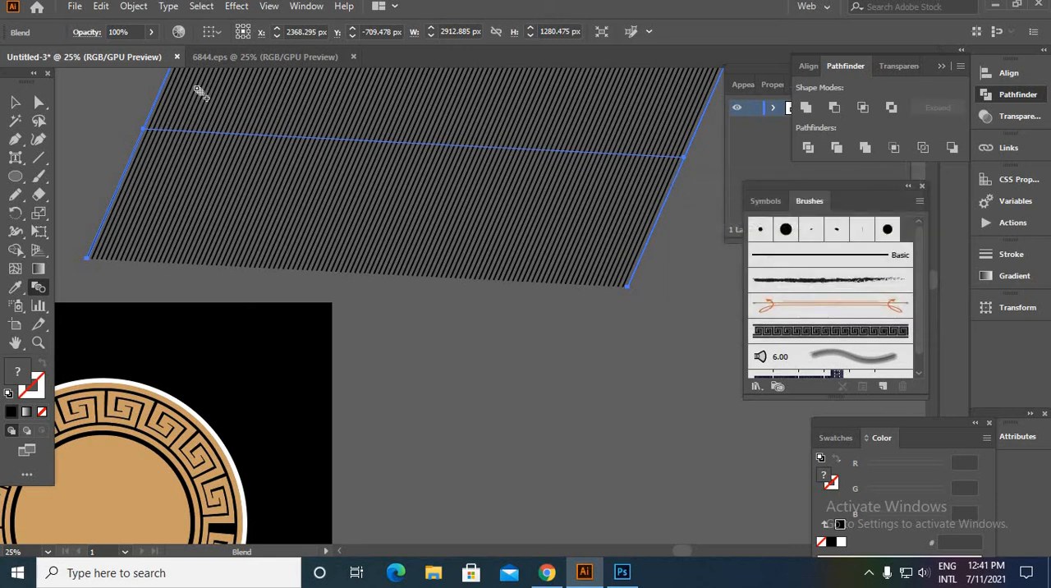
- Expand the line blend's object and fill into separate shapes, and deselect it
click(134, 10)
click(195, 184)
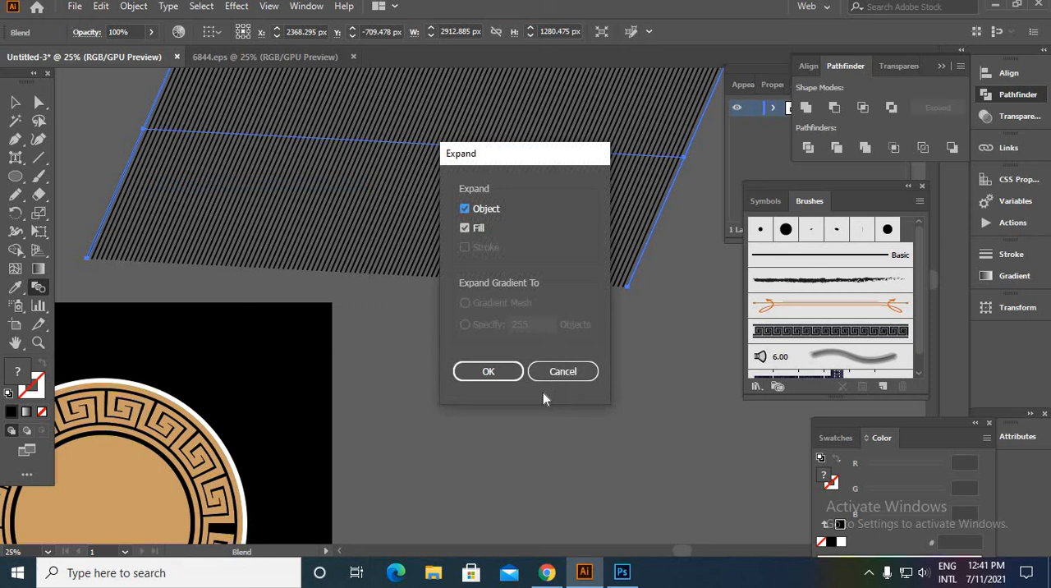
click(492, 374)
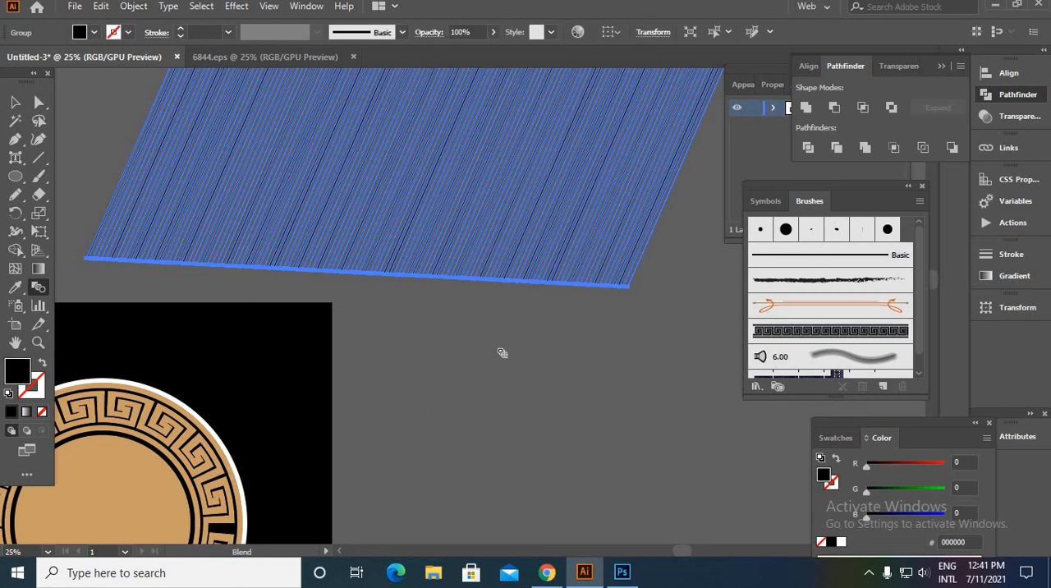
click(18, 105)
click(528, 377)
- Move the expanded line pattern over the badge so that it covers the central tan circle
scroll(524, 343, down, 3)
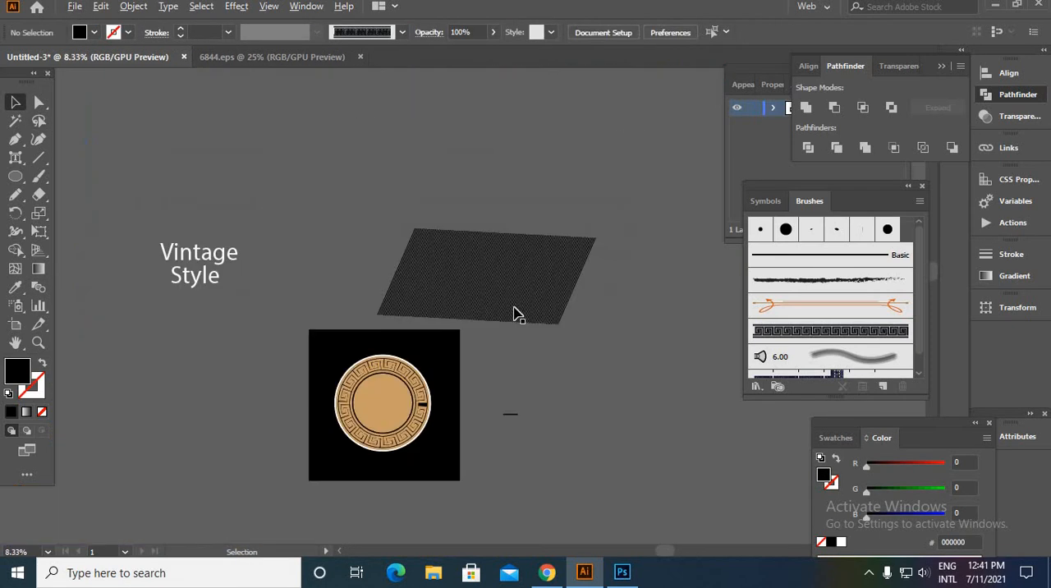
click(505, 299)
mouse_move(508, 280)
mouse_down()
mouse_move(399, 416)
mouse_move(410, 403)
mouse_up()
click(534, 469)
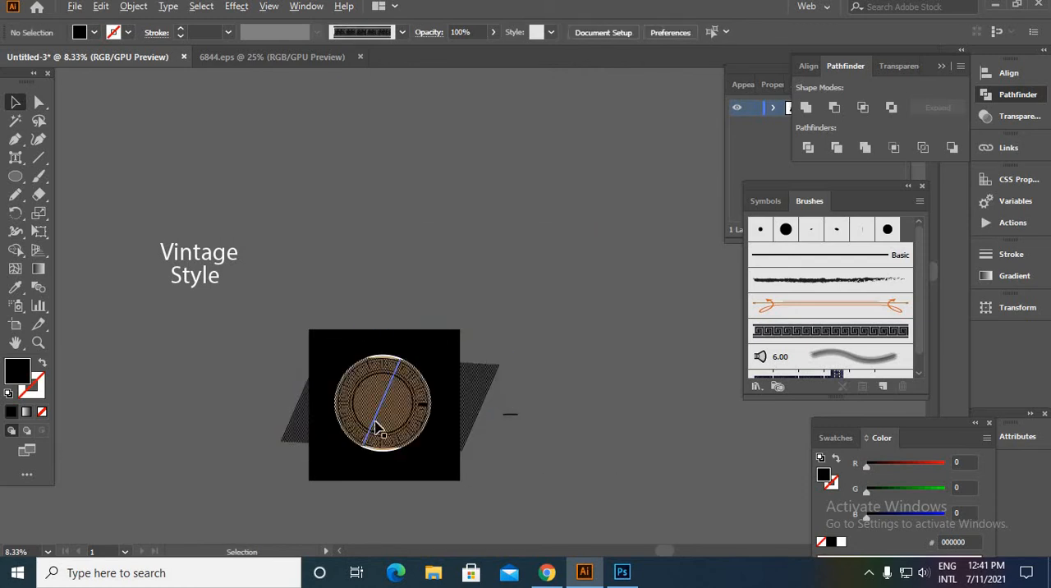
- Cut the line pattern out of the central tan circle with the Minus Front Pathfinder operation
scroll(388, 423, up, 5)
scroll(385, 423, up, 3)
click(383, 422)
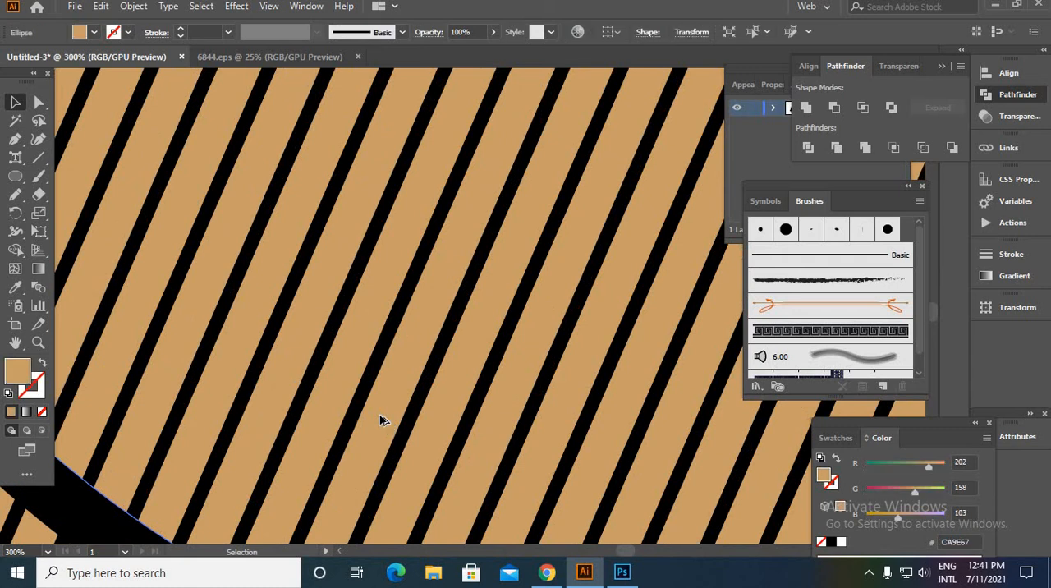
scroll(383, 421, down, 1)
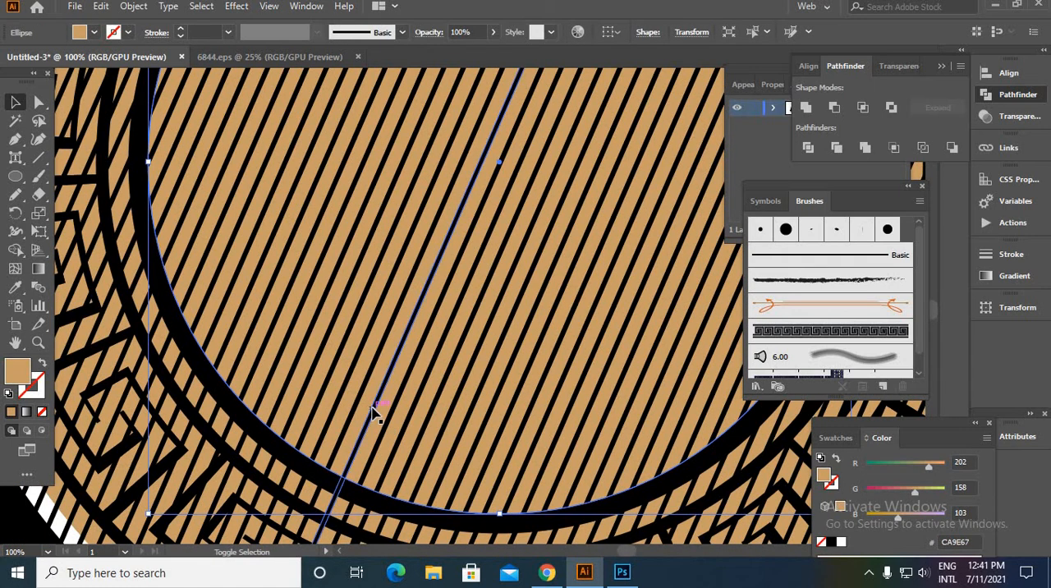
shift+click(372, 410)
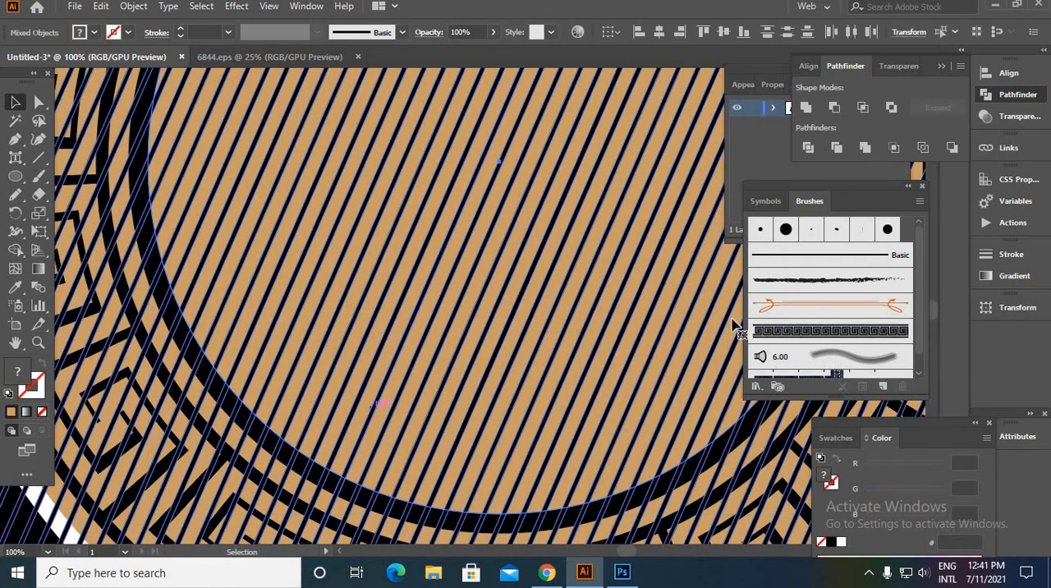
click(837, 117)
scroll(664, 188, down, 4)
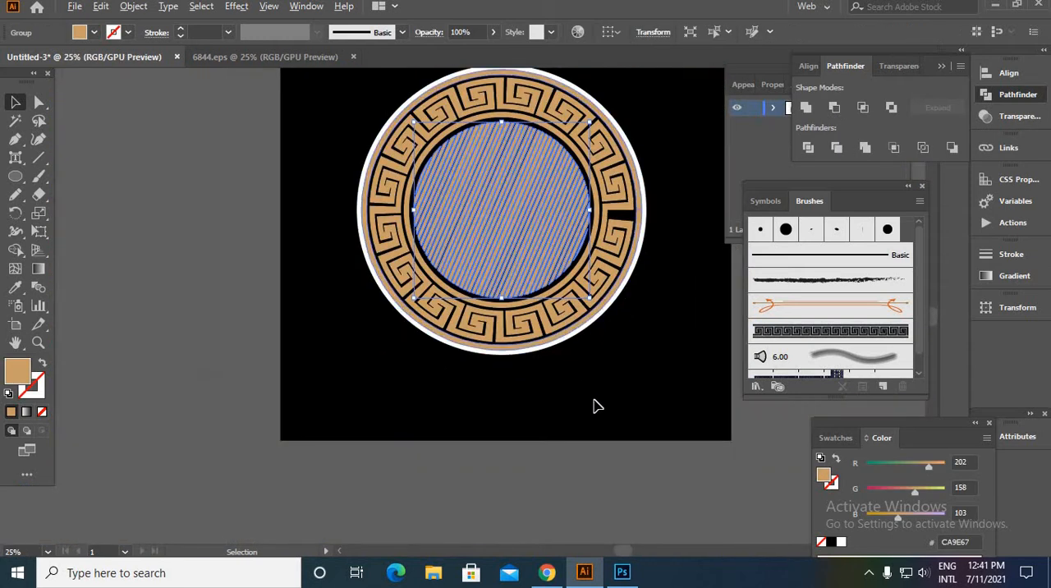
click(597, 405)
- Place the "Vintage Style" text above the artboard and set its font to Antonellie Calligraphy Demo
scroll(575, 238, up, 6)
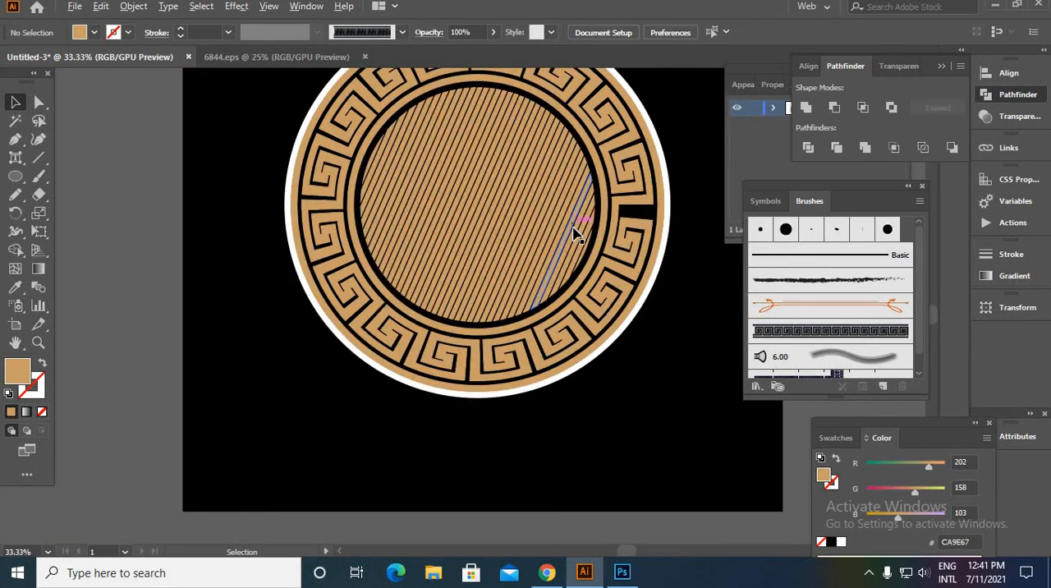
scroll(515, 491, down, 5)
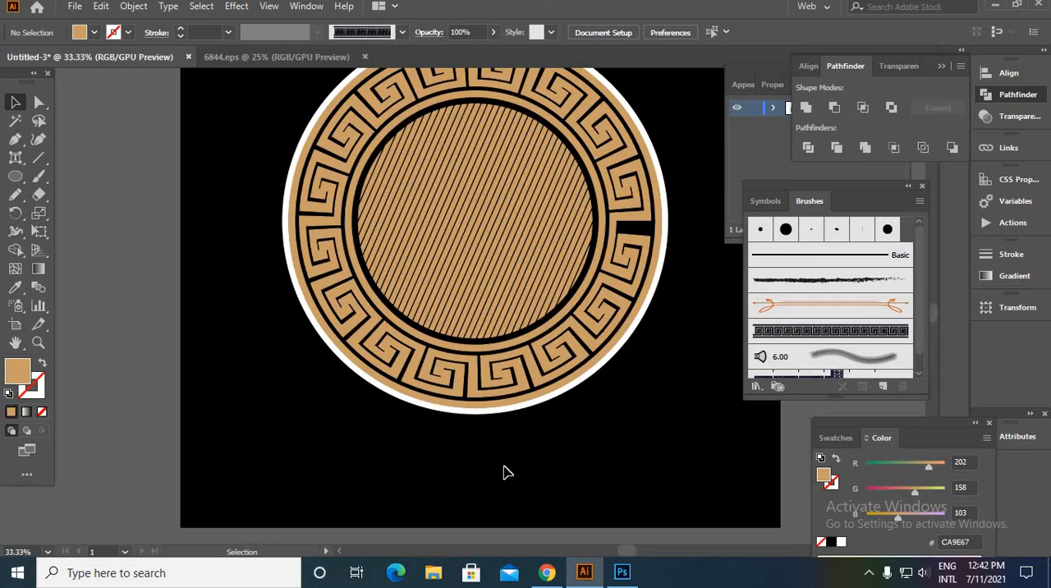
scroll(443, 439, down, 3)
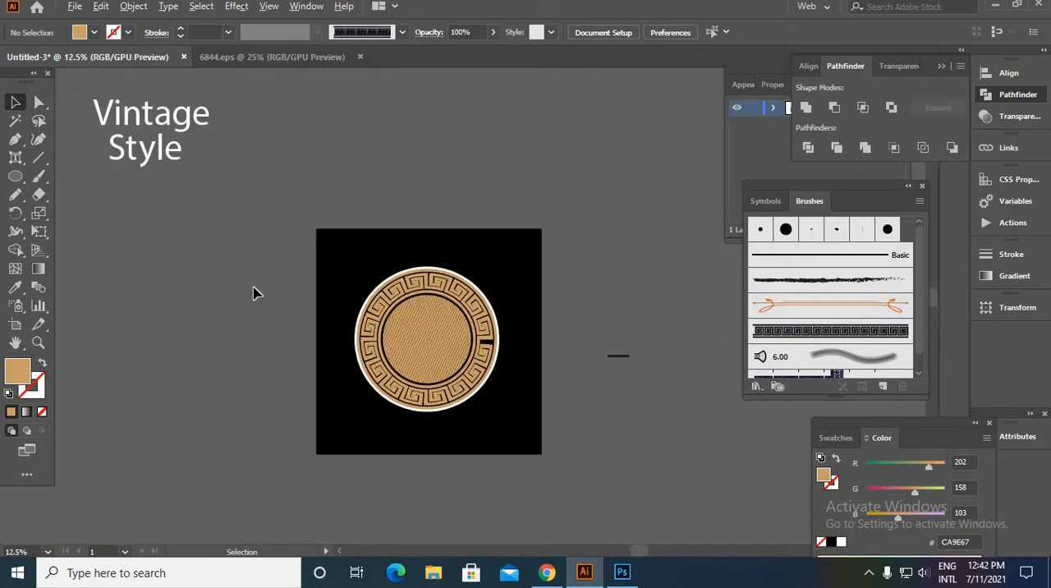
click(152, 123)
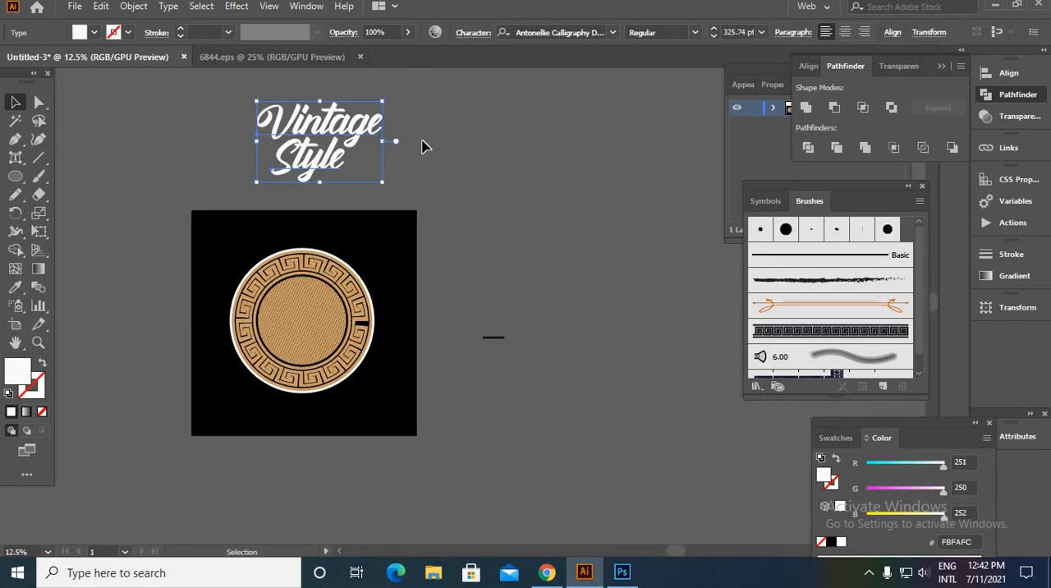
click(426, 205)
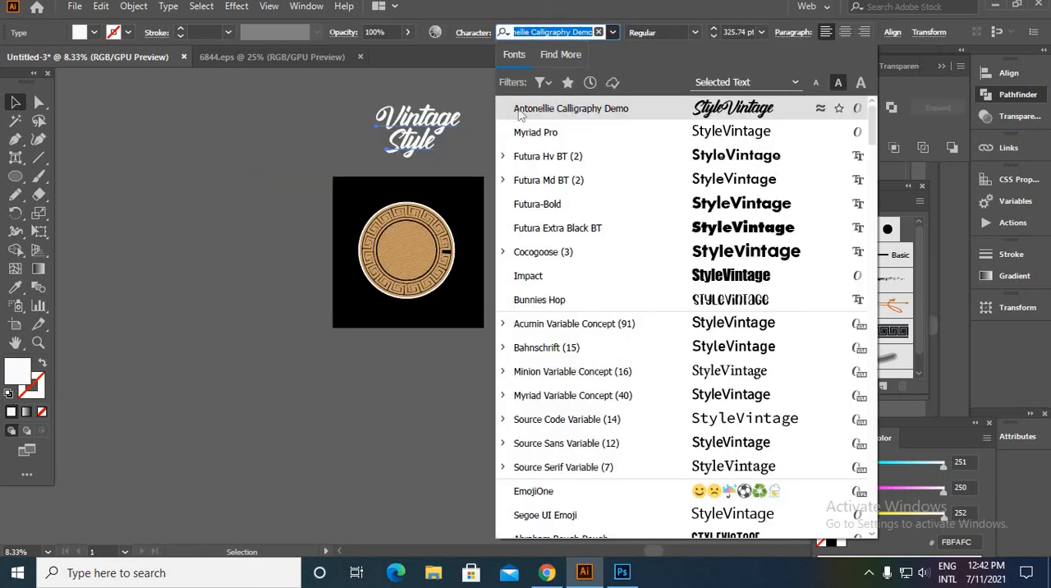
click(585, 109)
scroll(410, 157, up, 2)
click(664, 220)
drag(472, 158, 440, 244)
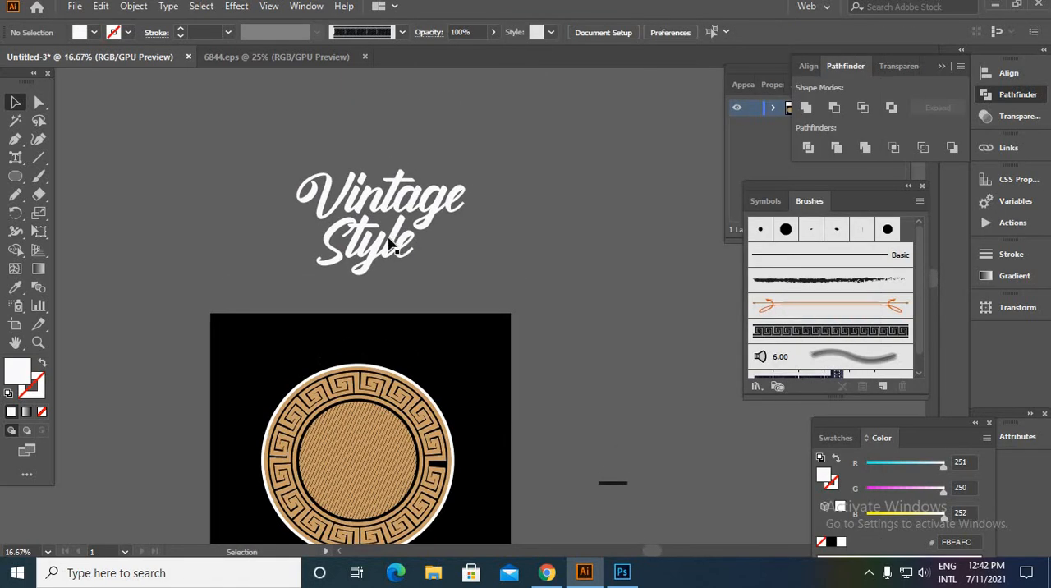
- Sample the tan of the hatched central circle as the fill of the "Vintage Style" text
click(400, 276)
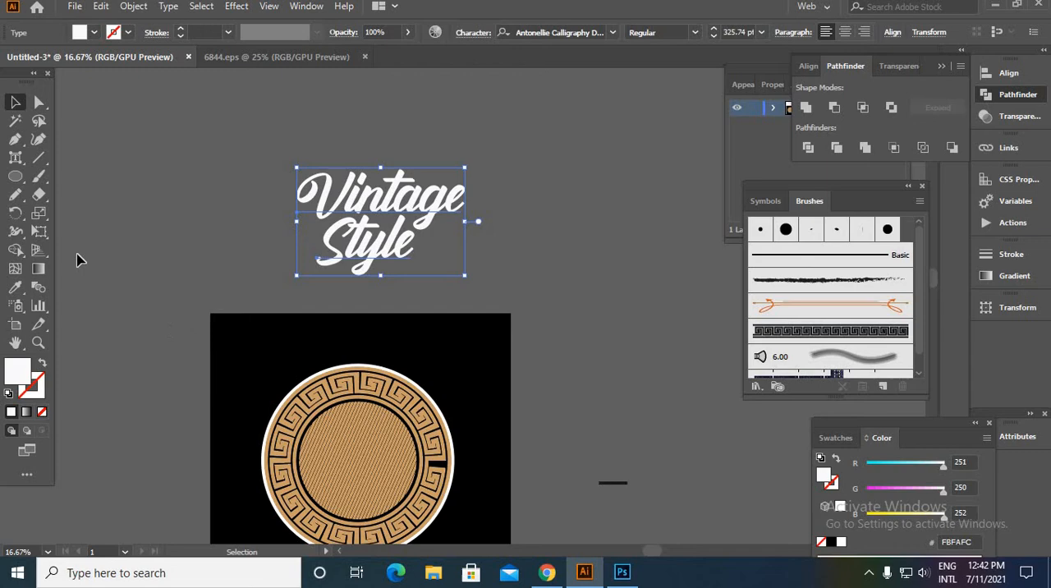
click(15, 286)
scroll(402, 452, up, 3)
scroll(435, 427, up, 2)
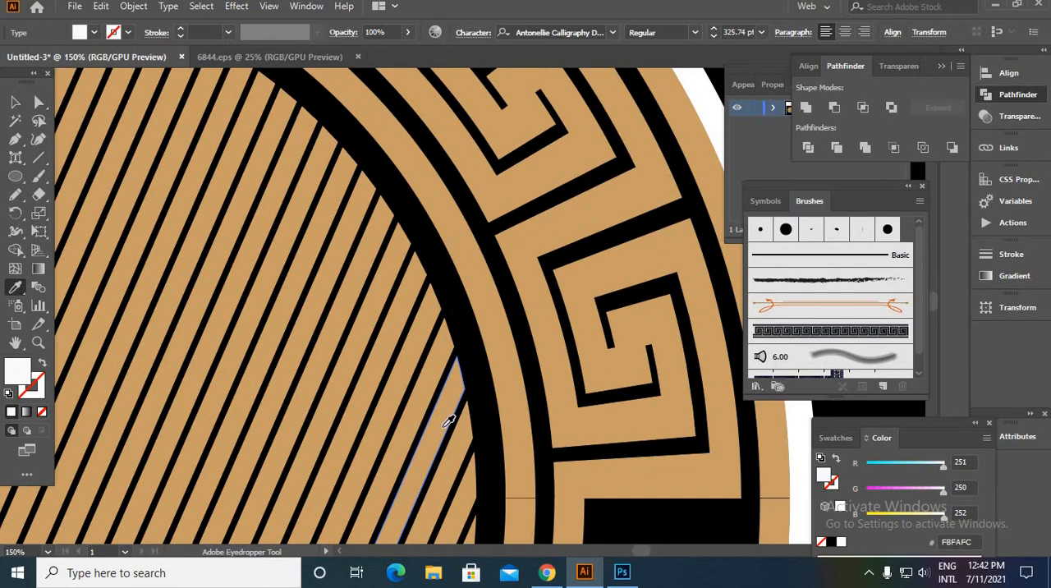
click(434, 417)
scroll(424, 351, down, 5)
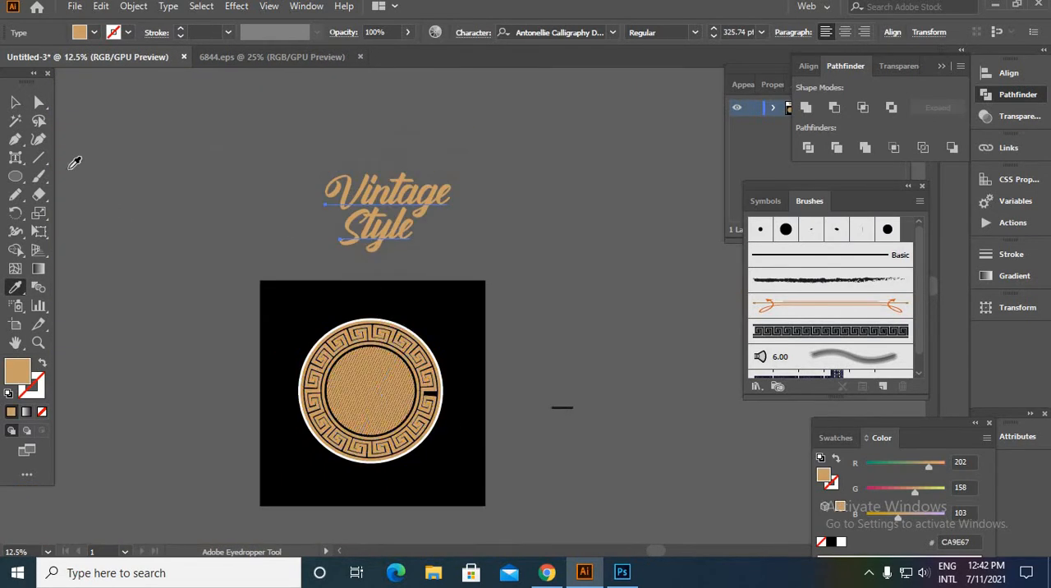
- Place a duplicate of the "Vintage Style" text in the empty area well to the left of the artboard
click(15, 101)
click(450, 210)
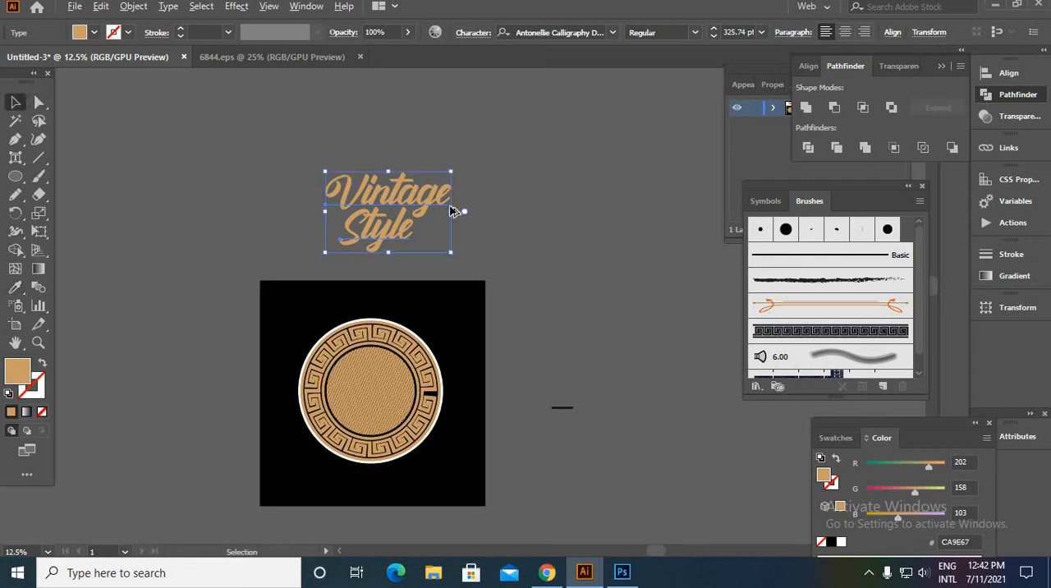
scroll(511, 197, down, 1)
drag(485, 193, 224, 170)
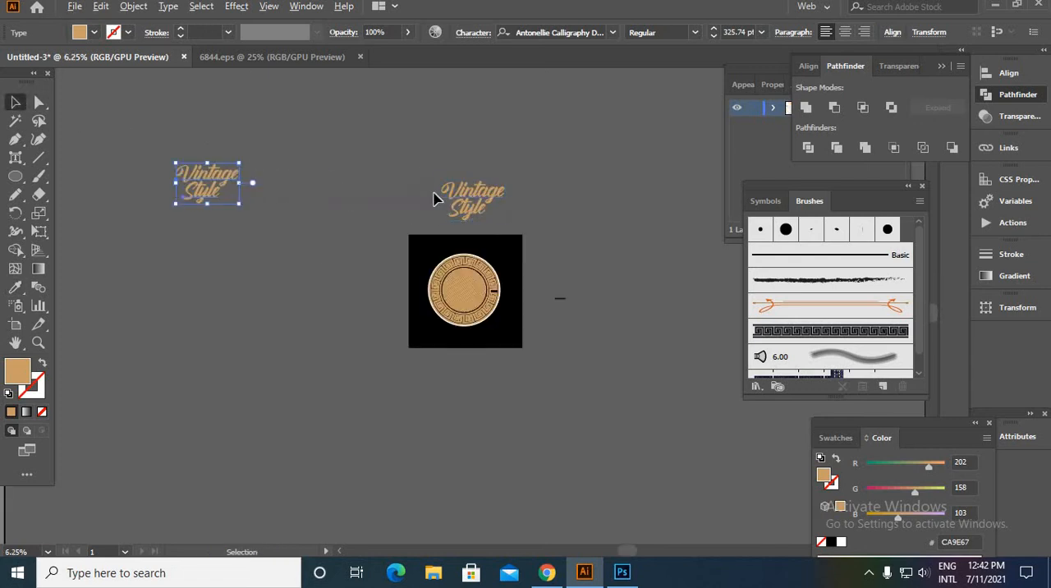
- Convert both words of the "Vintage Style" text above the artboard to outlines
scroll(436, 195, up, 2)
drag(625, 319, 511, 168)
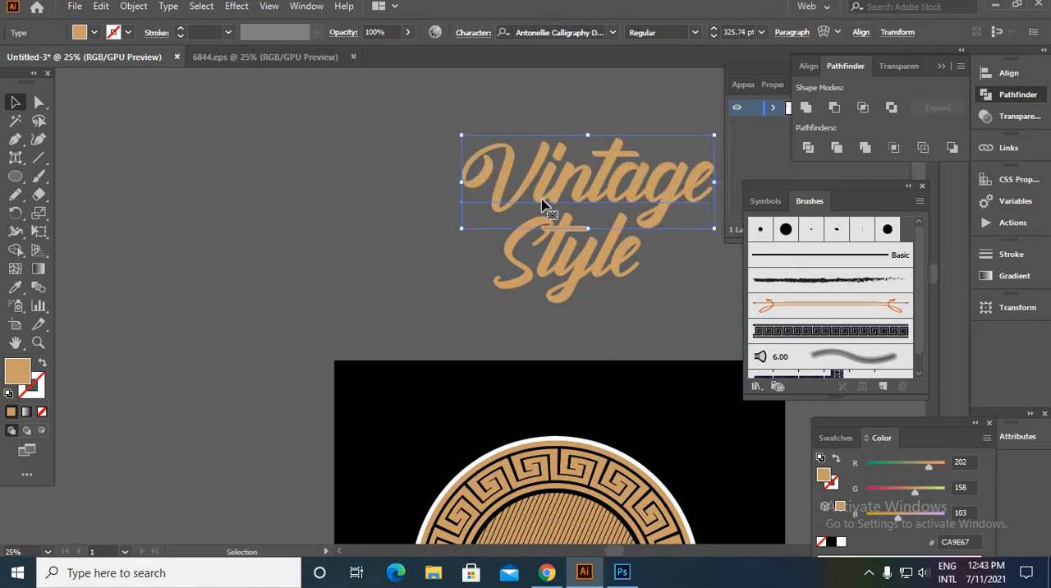
shift+click(551, 251)
drag(700, 188, 534, 191)
right_click(533, 193)
click(639, 297)
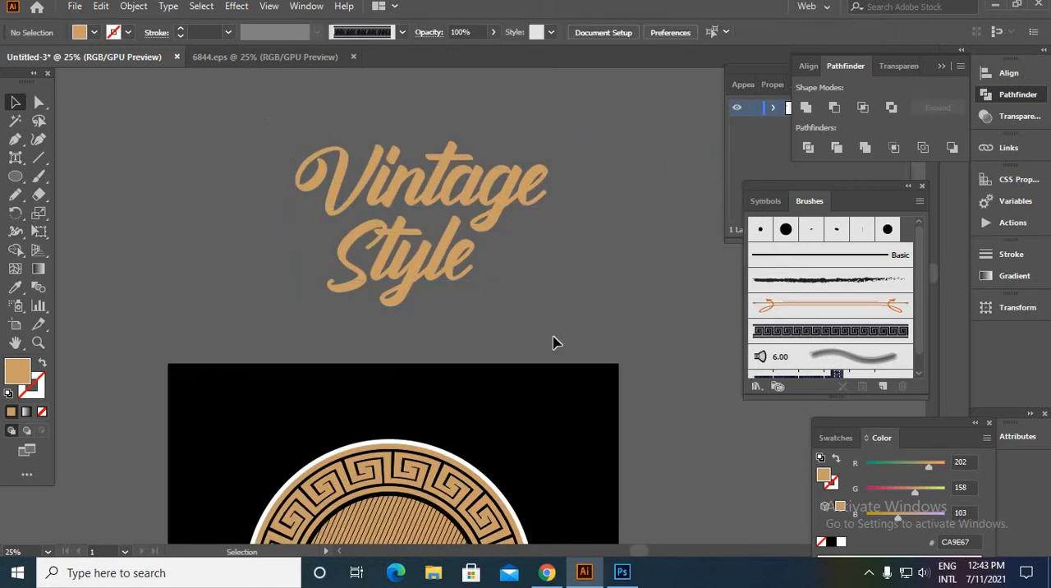
- Offset the outlined "Vintage Style" lettering's paths by 6 px with round joins
click(133, 6)
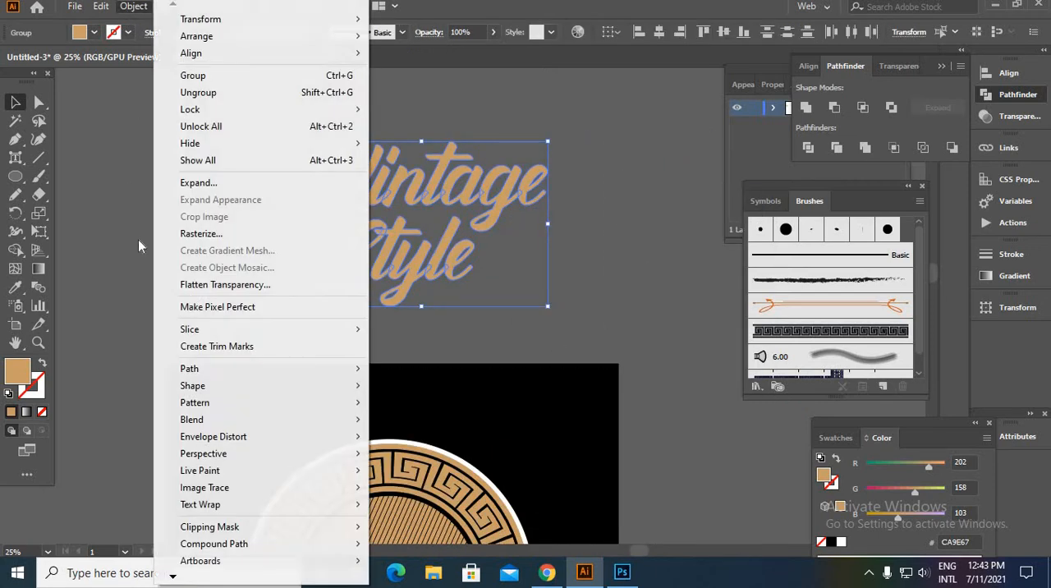
mouse_move(207, 378)
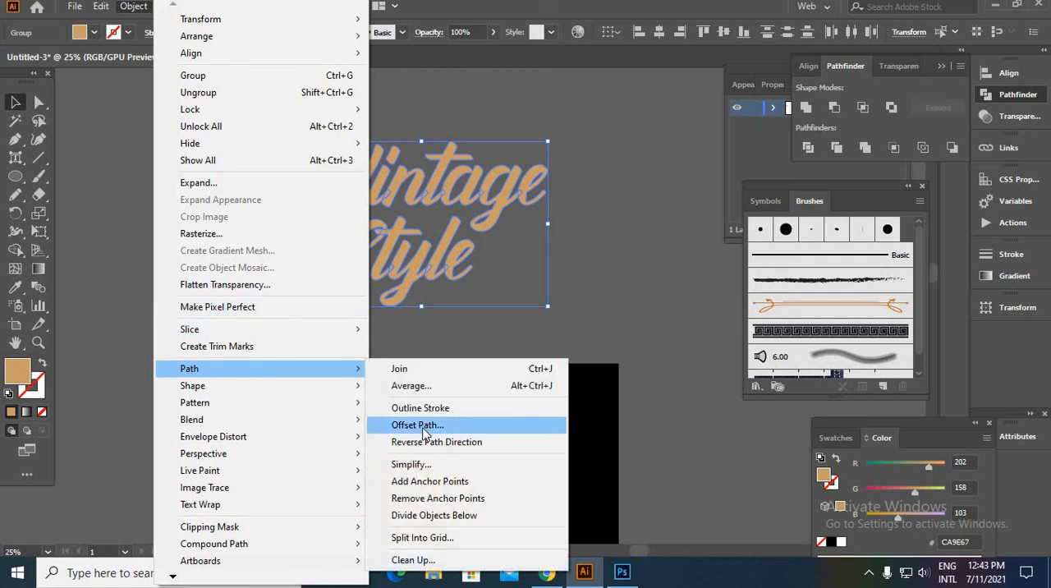
click(423, 427)
click(700, 427)
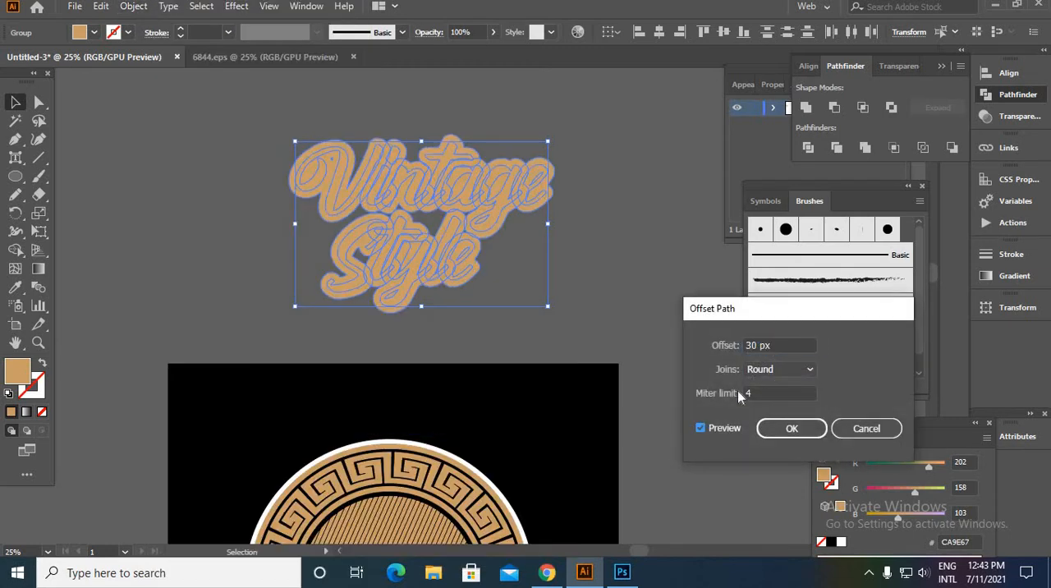
double_click(756, 346)
text(5)
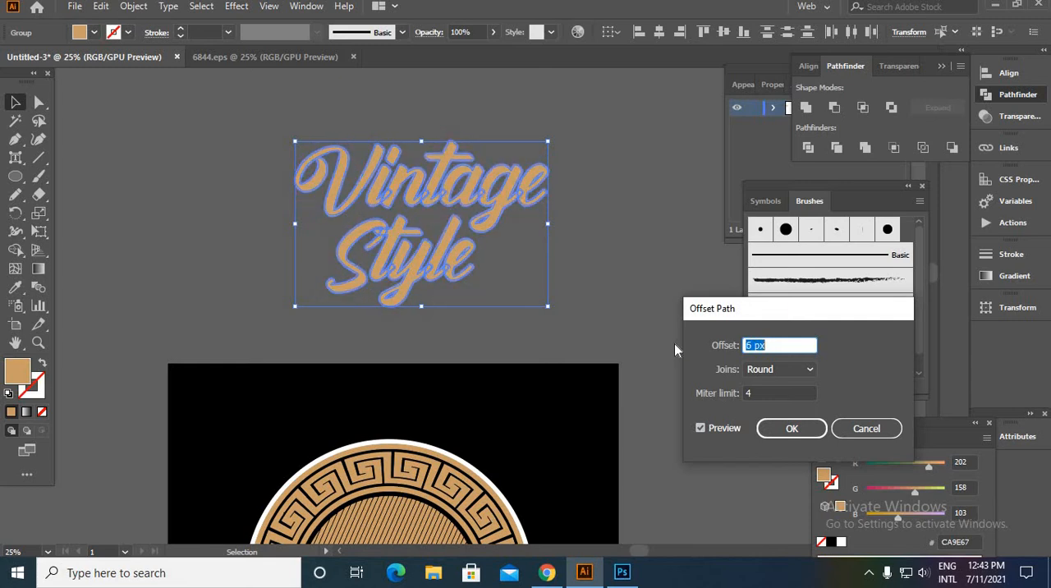
click(784, 426)
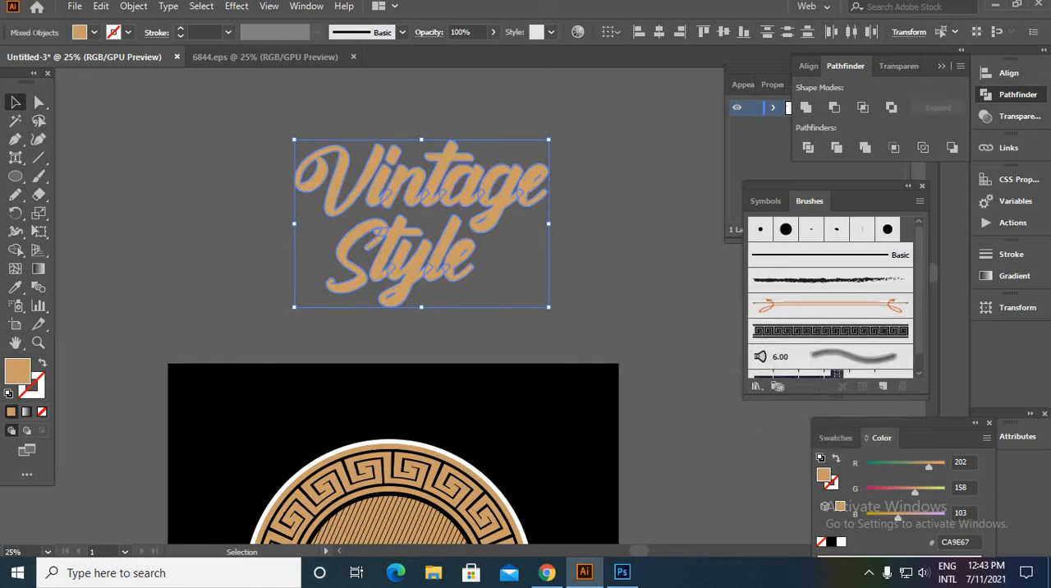
- Fill the offset shapes behind the lettering with the artboard background's black using the Eyedropper
click(14, 291)
click(234, 403)
key(v)
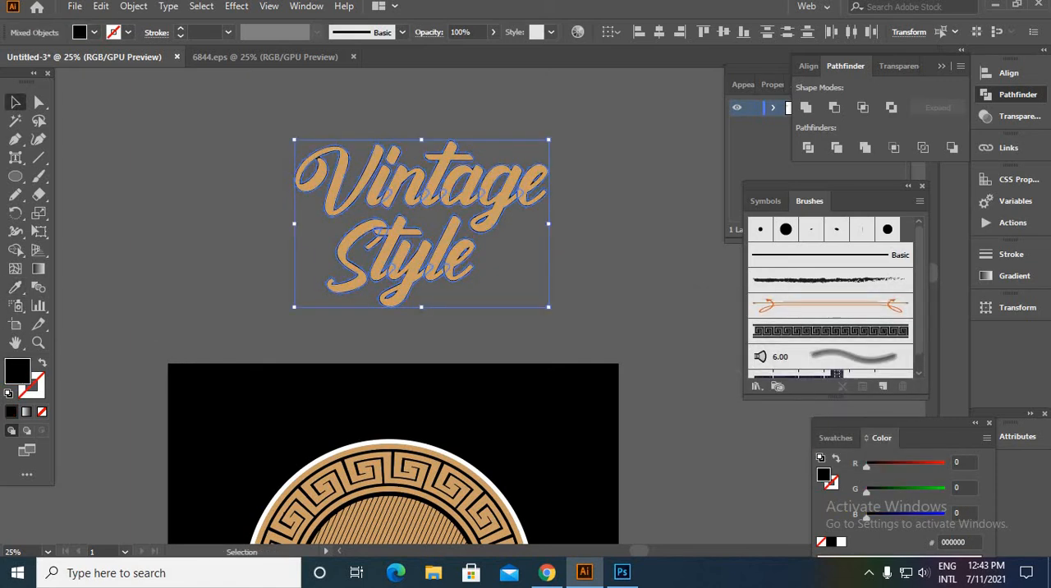
- Ungroup the whole "Vintage Style" lettering above the artboard into separate letters
scroll(467, 308, up, 4)
scroll(467, 308, down, 3)
drag(527, 368, 187, 123)
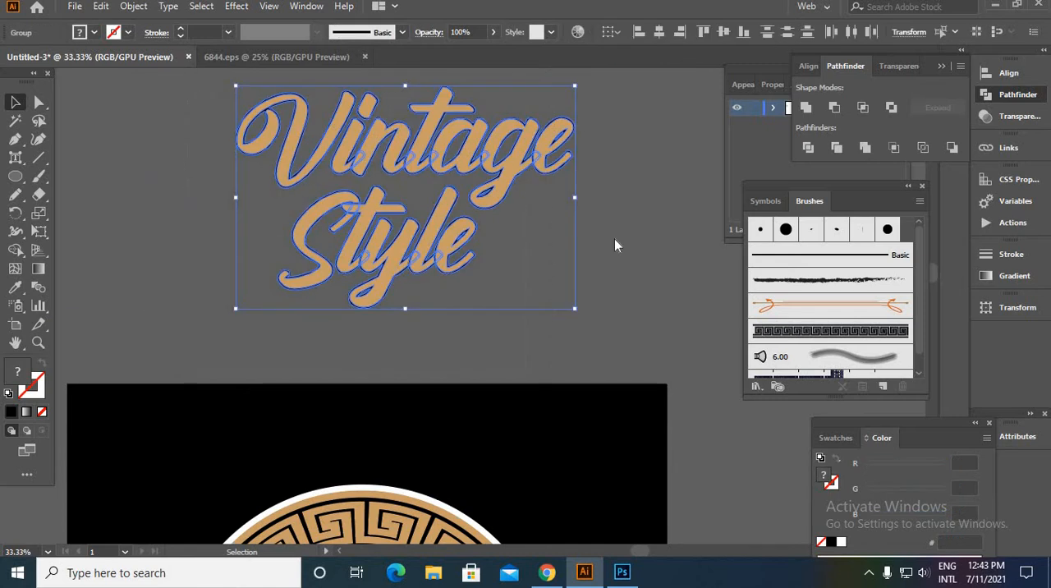
right_click(614, 238)
click(652, 369)
click(612, 347)
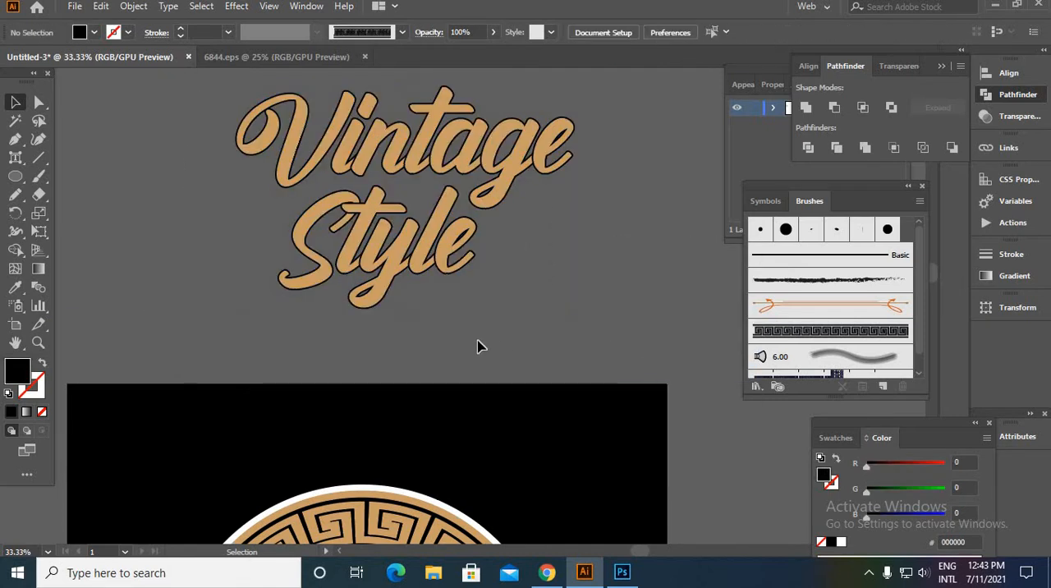
- Group all the tan letters of the word "Vintage"
scroll(370, 220, up, 2)
scroll(340, 286, up, 1)
click(164, 206)
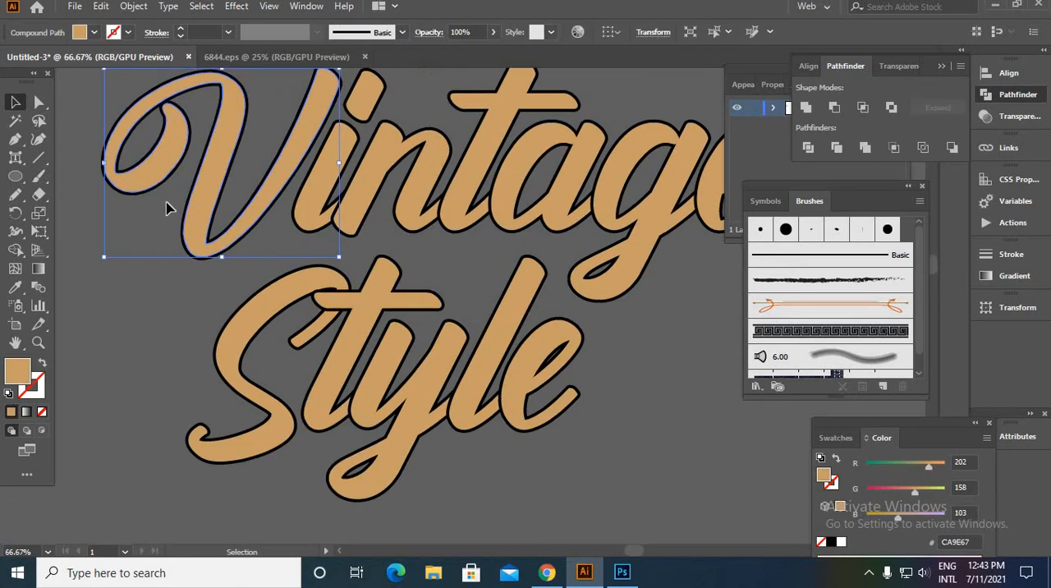
shift+click(305, 207)
shift+click(464, 206)
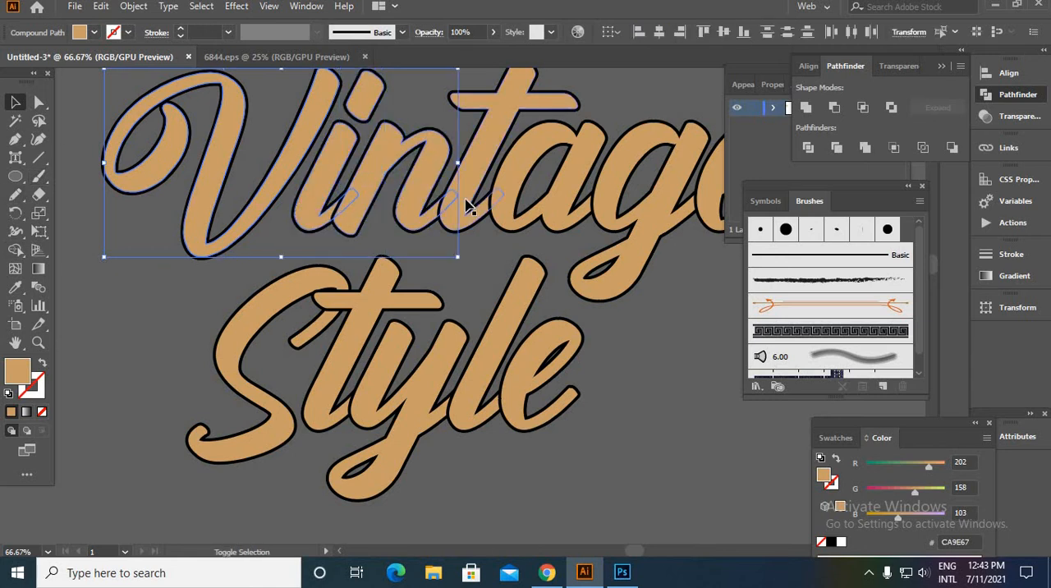
shift+click(516, 184)
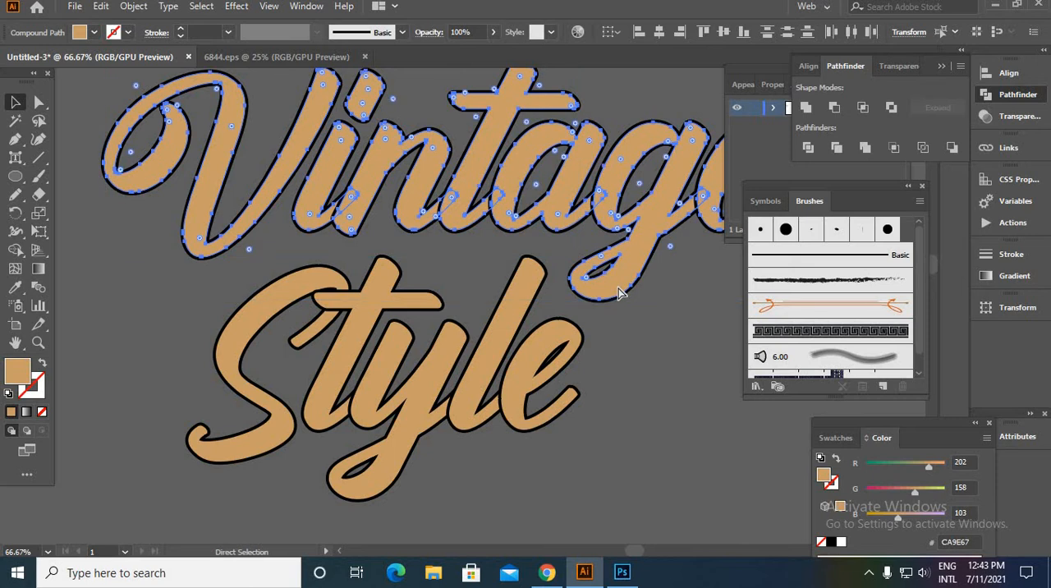
- Group all the tan letters of the word "Style"
click(250, 349)
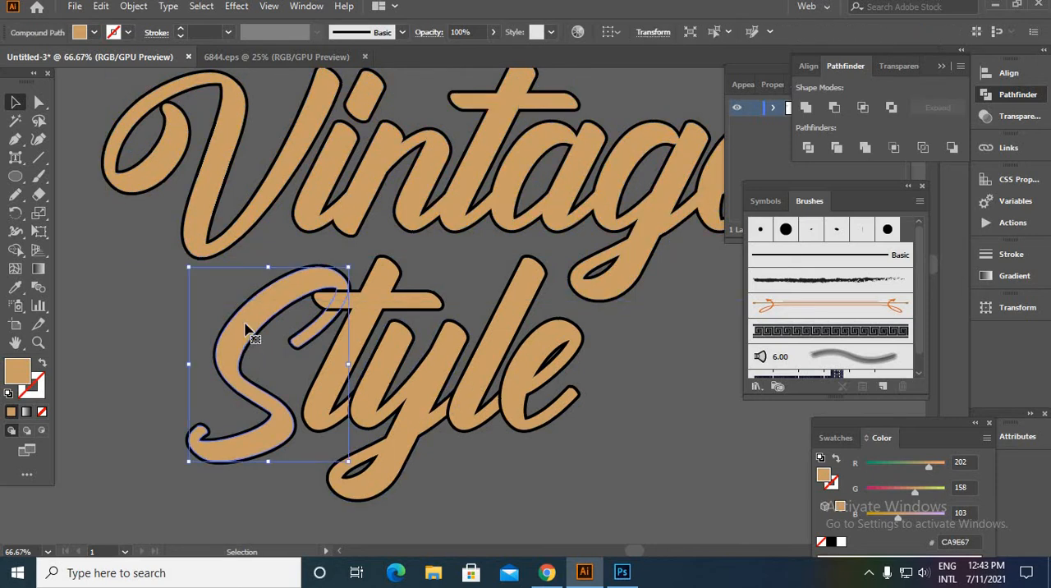
click(171, 293)
click(242, 335)
shift+click(374, 380)
shift+click(429, 400)
shift+click(479, 388)
shift+click(518, 375)
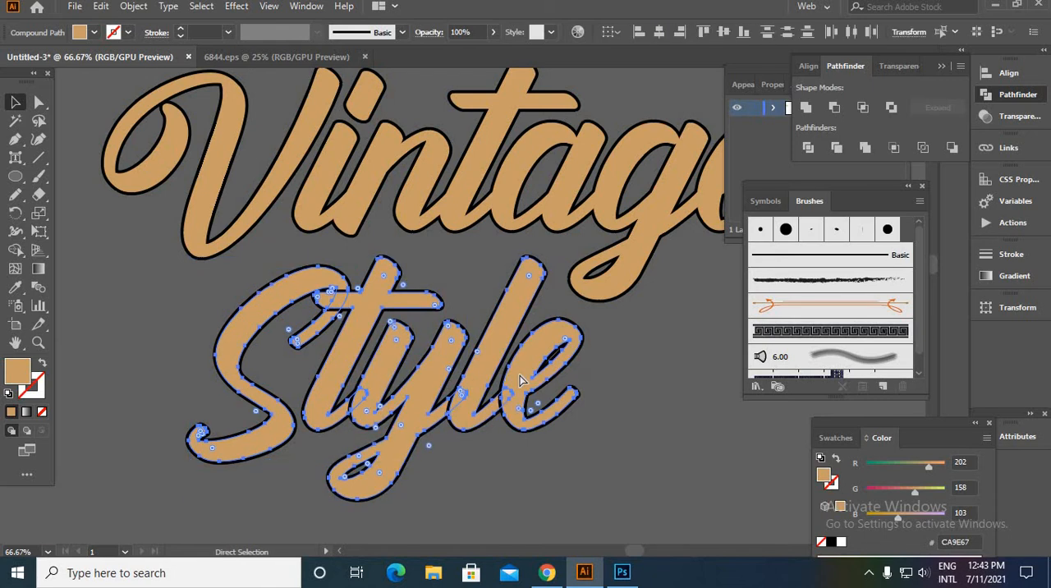
key(ctrl+g)
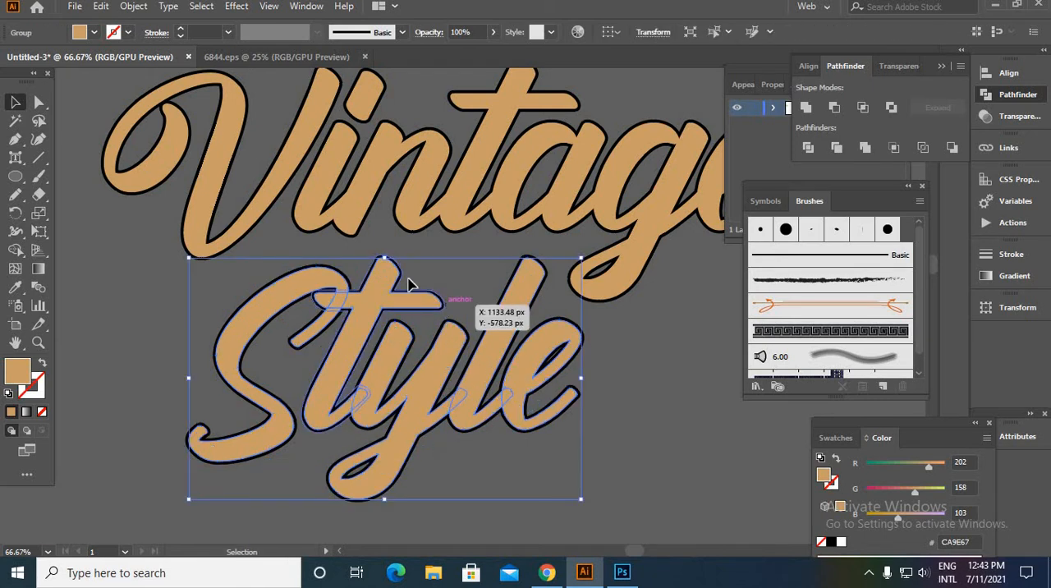
- Hide the tan "Vintage" and "Style" groups so that only the black offset letters remain on view
shift+click(320, 198)
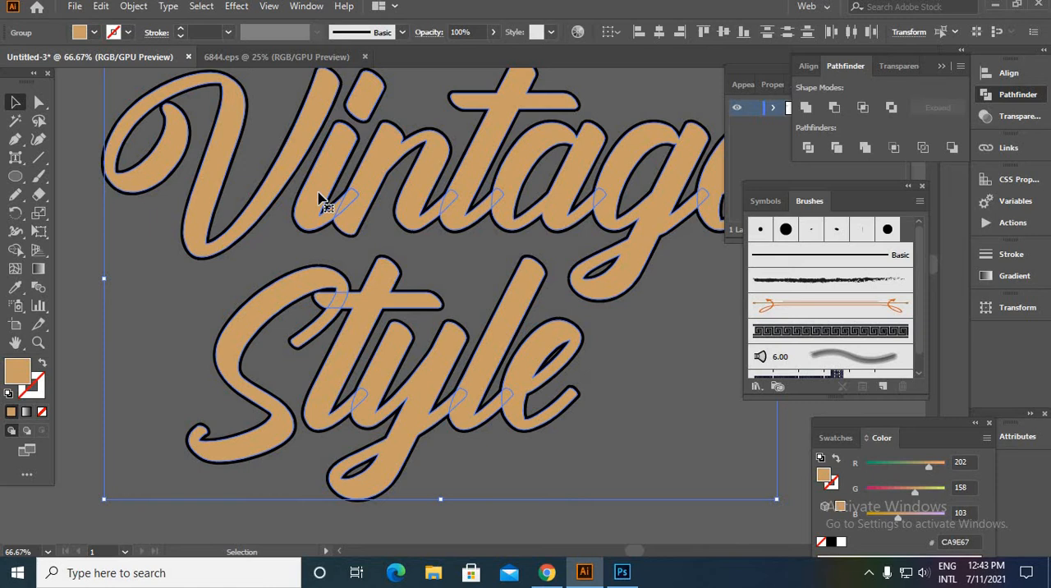
key(a)
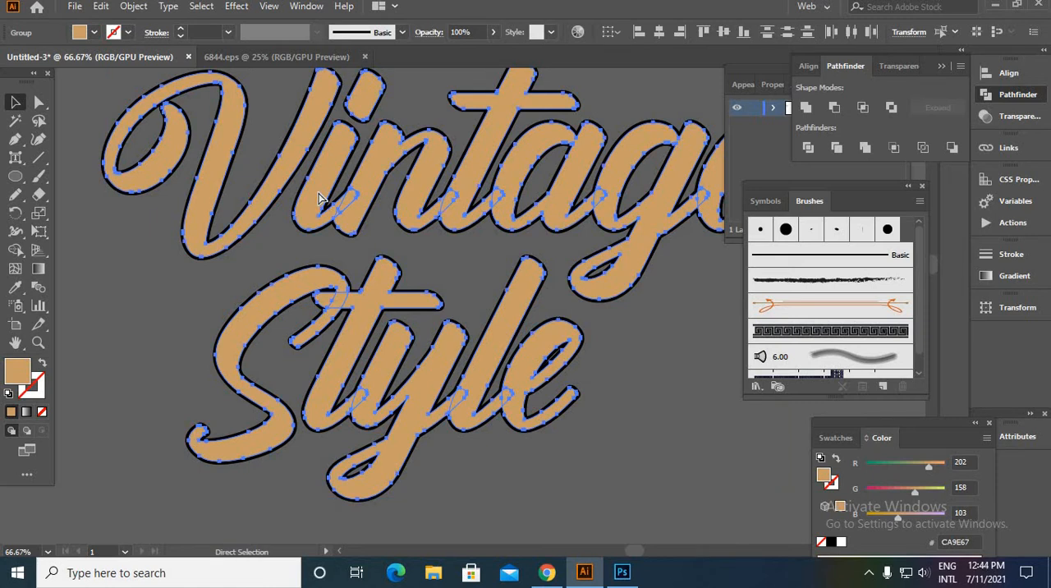
key(ctrl+x)
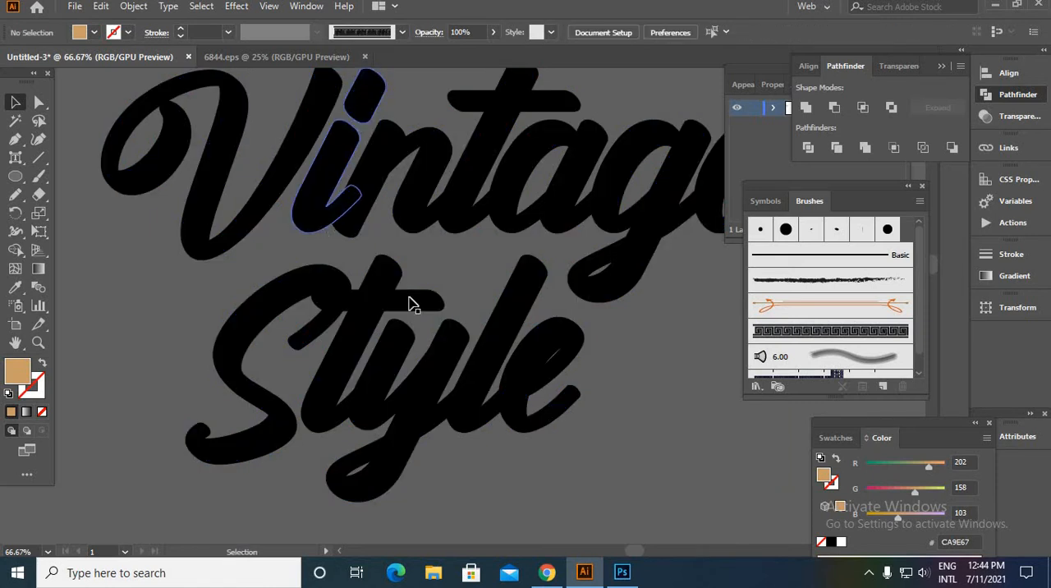
- Group the black offset letters of "Vintage" and of "Style" separately, and show the hidden tan letters again
scroll(427, 283, down, 1)
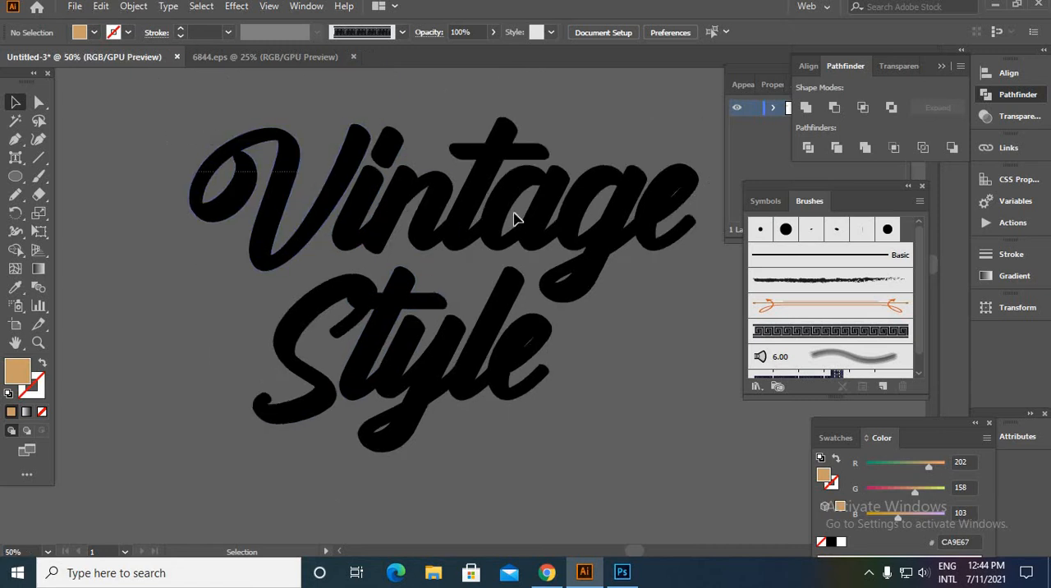
click(697, 237)
key(a)
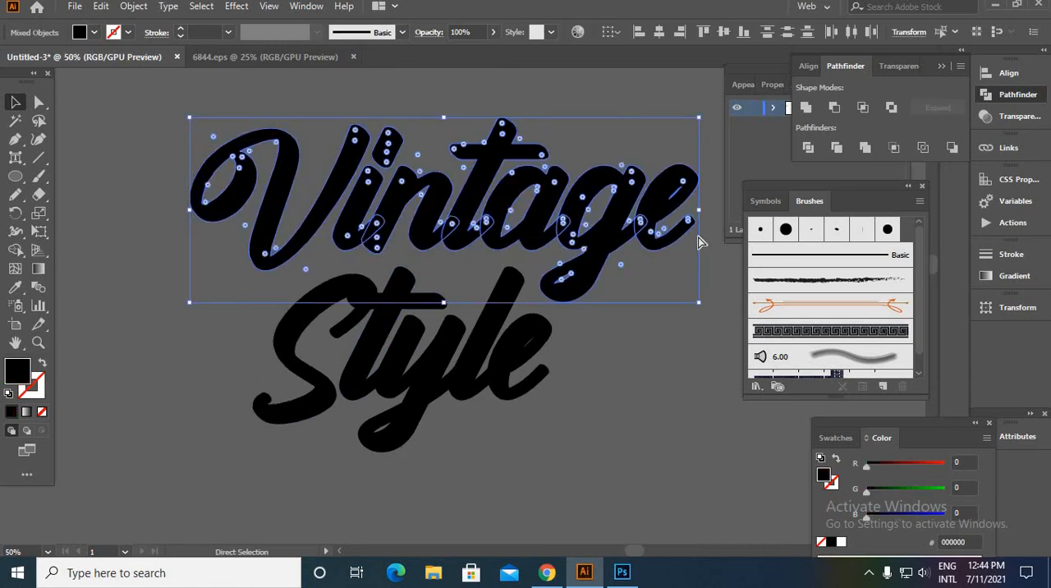
key(v)
drag(176, 321, 666, 482)
key(a)
key(v)
click(599, 493)
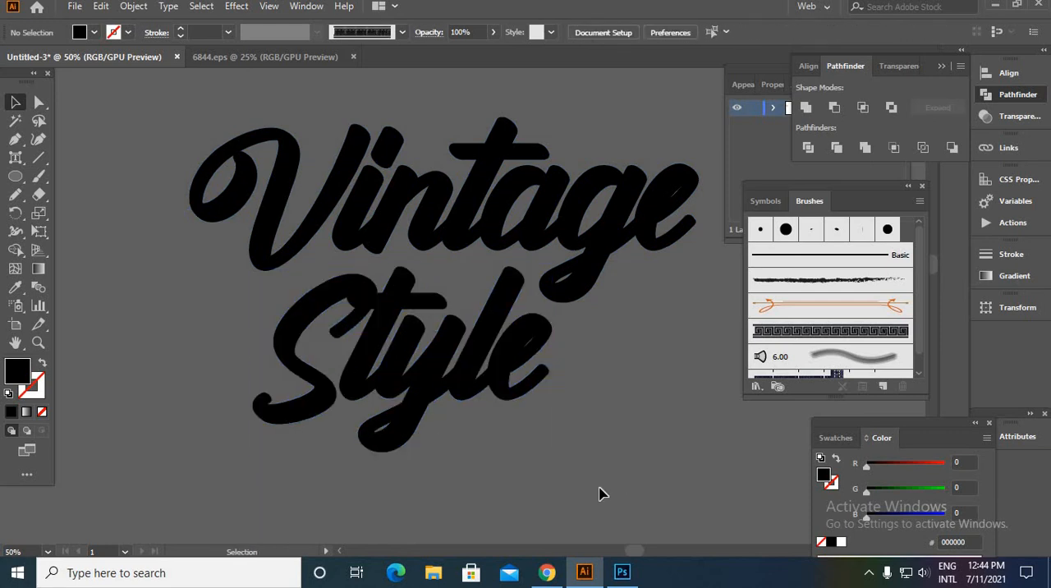
key(ctrl+z)
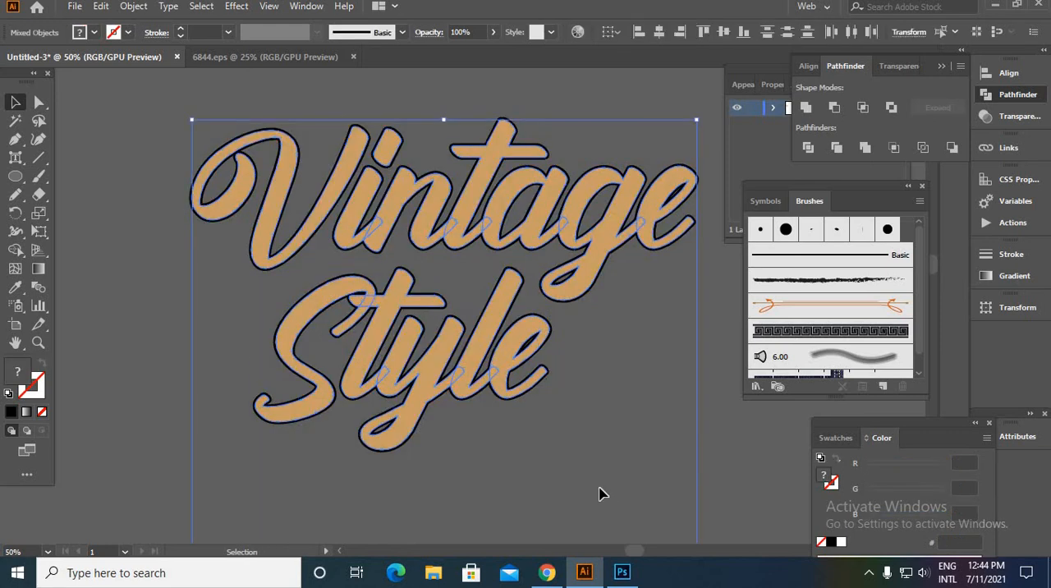
click(598, 483)
- Place a copy of the black "Style" group slightly down and to the right, behind the tan letters, as a shadow
scroll(608, 460, down, 2)
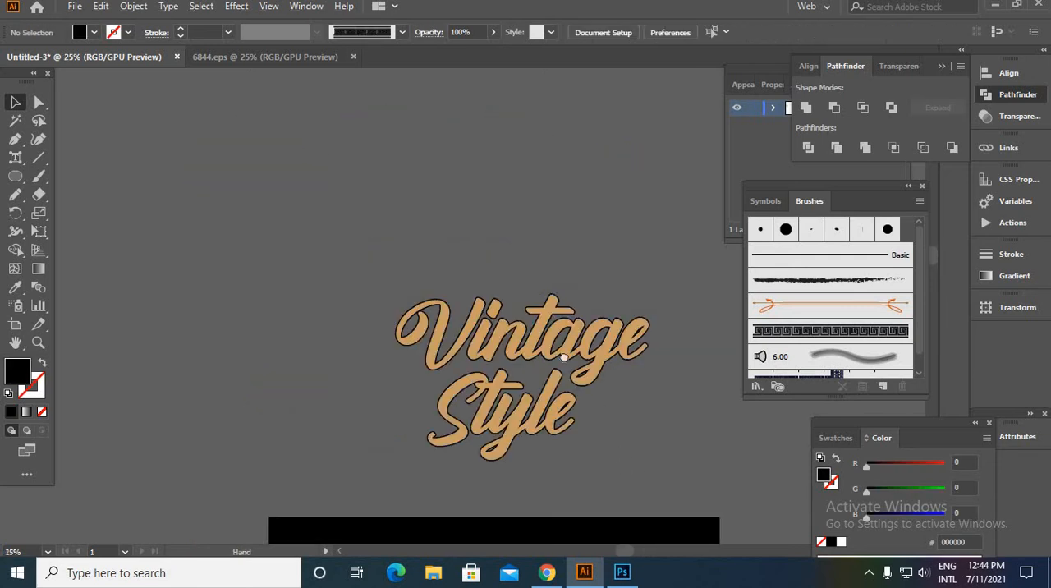
drag(621, 465, 530, 319)
click(413, 312)
scroll(365, 324, up, 6)
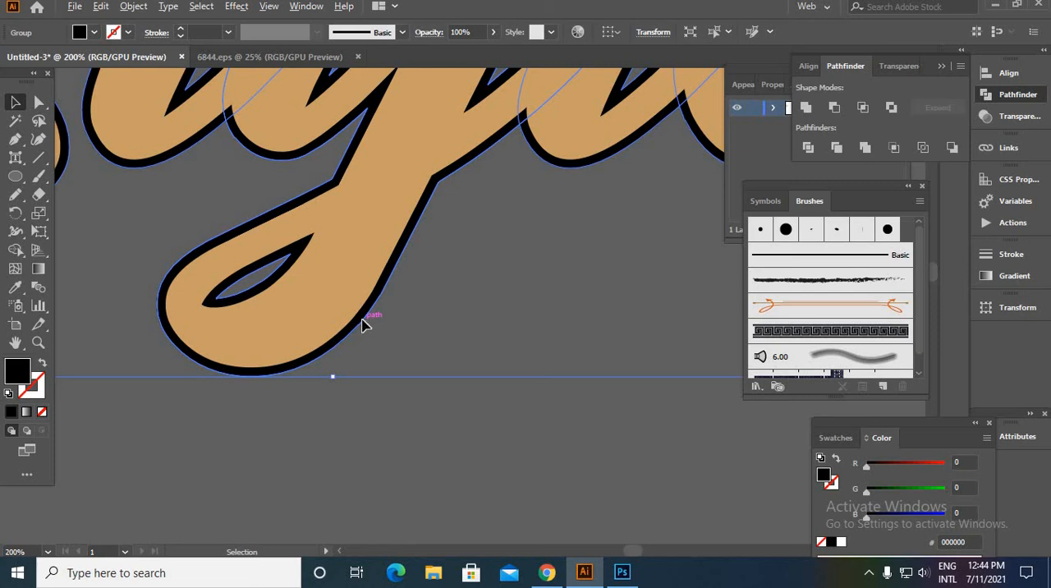
drag(362, 325, 387, 345)
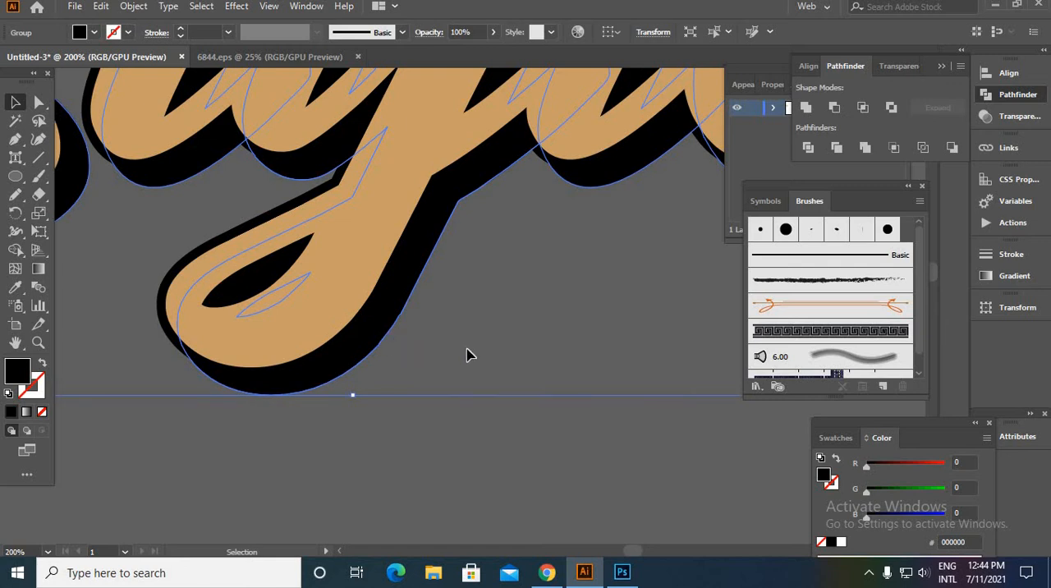
- Blend the black "Style" group with its offset black shadow copy behind the tan letters, using Specified Steps spacing
scroll(466, 355, down, 3)
drag(502, 254, 452, 461)
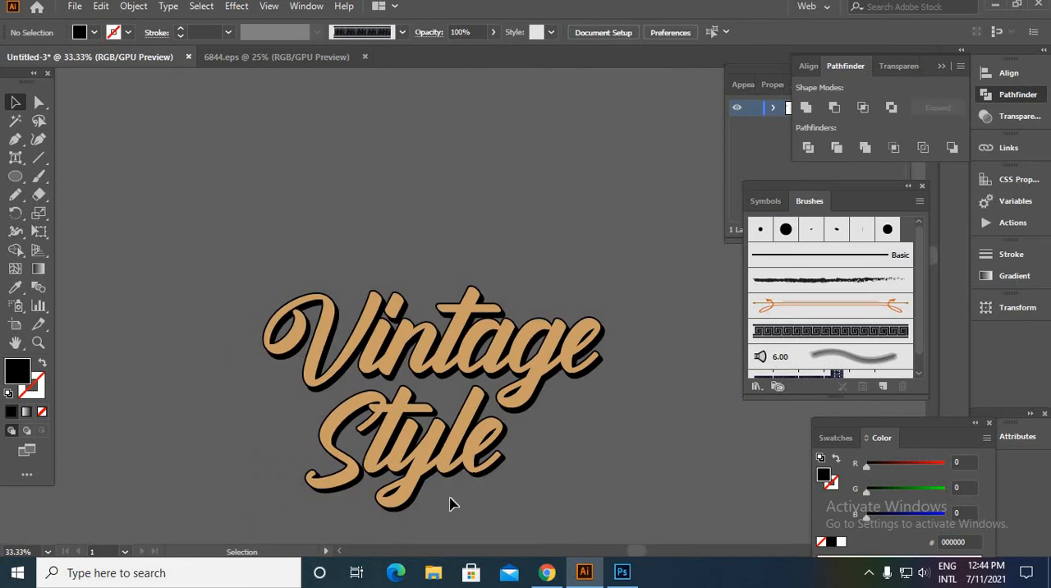
scroll(397, 462, up, 5)
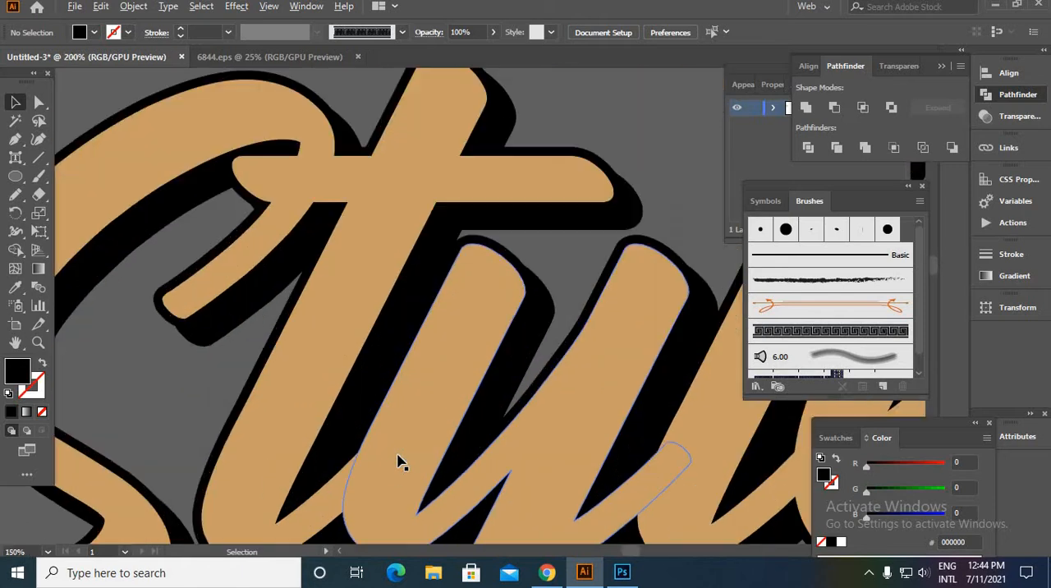
drag(451, 302, 532, 87)
scroll(339, 372, up, 1)
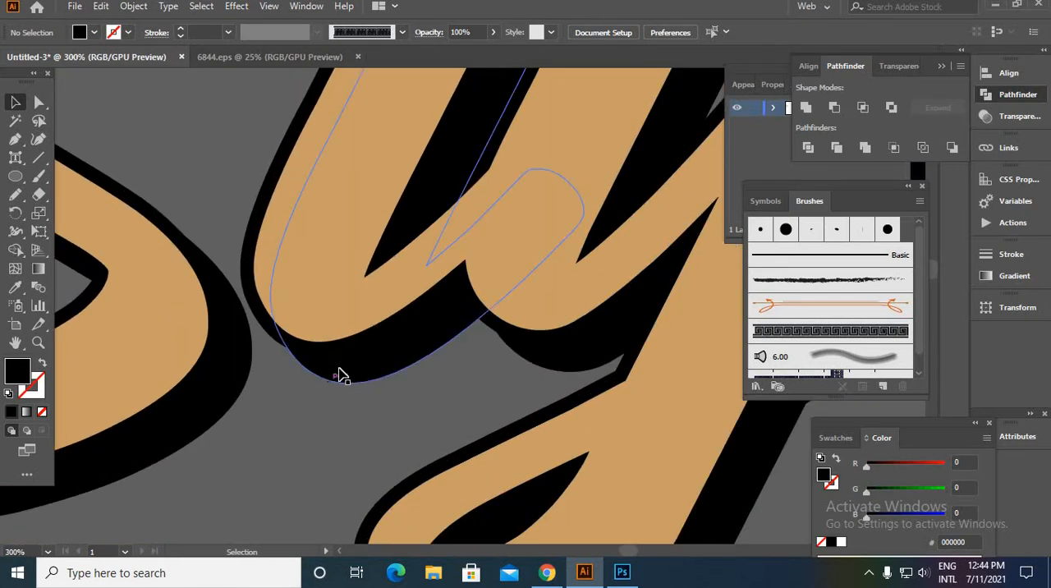
click(335, 367)
shift+click(264, 332)
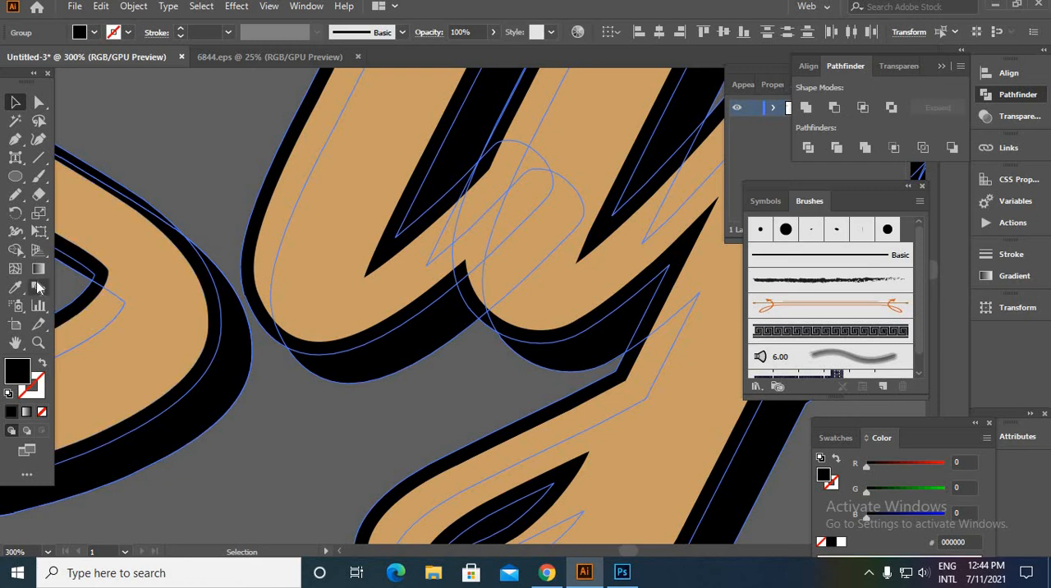
click(135, 7)
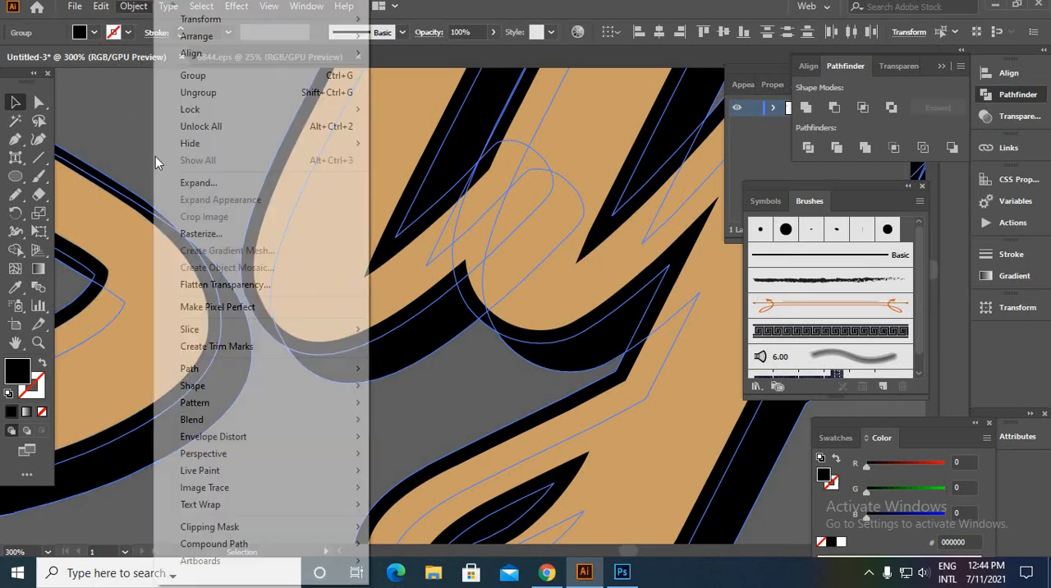
mouse_move(276, 419)
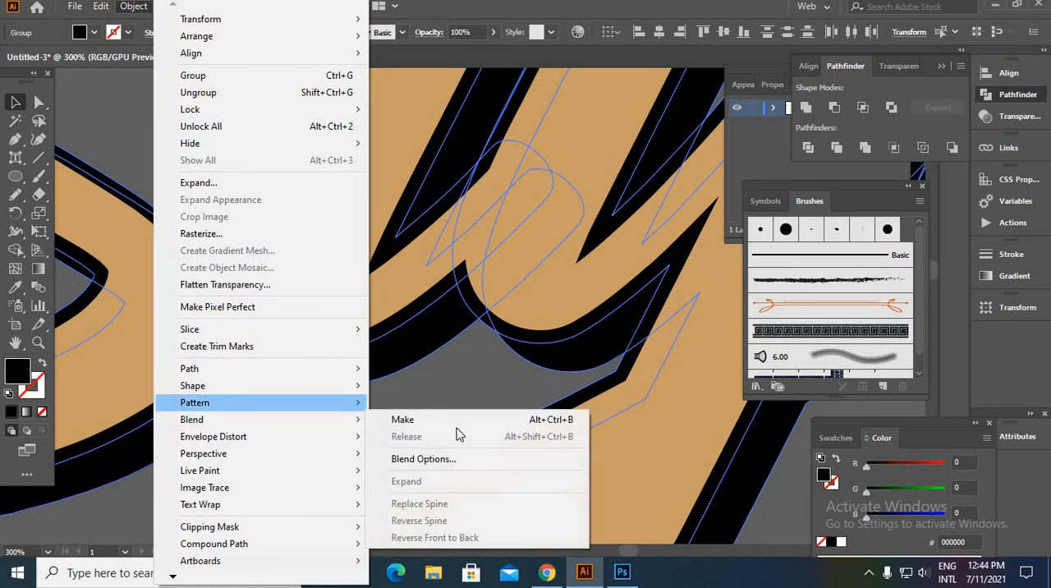
click(458, 459)
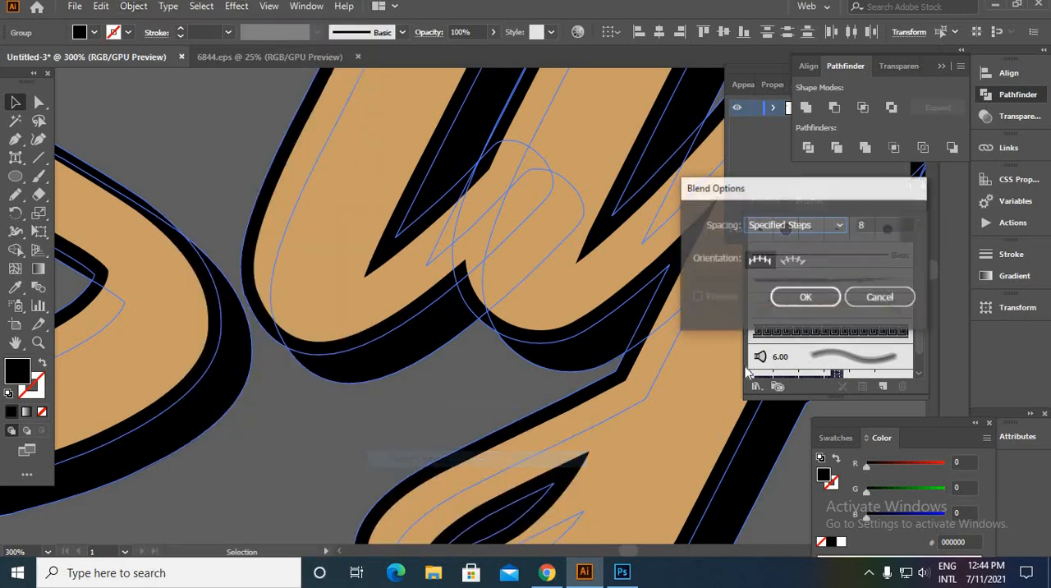
click(802, 297)
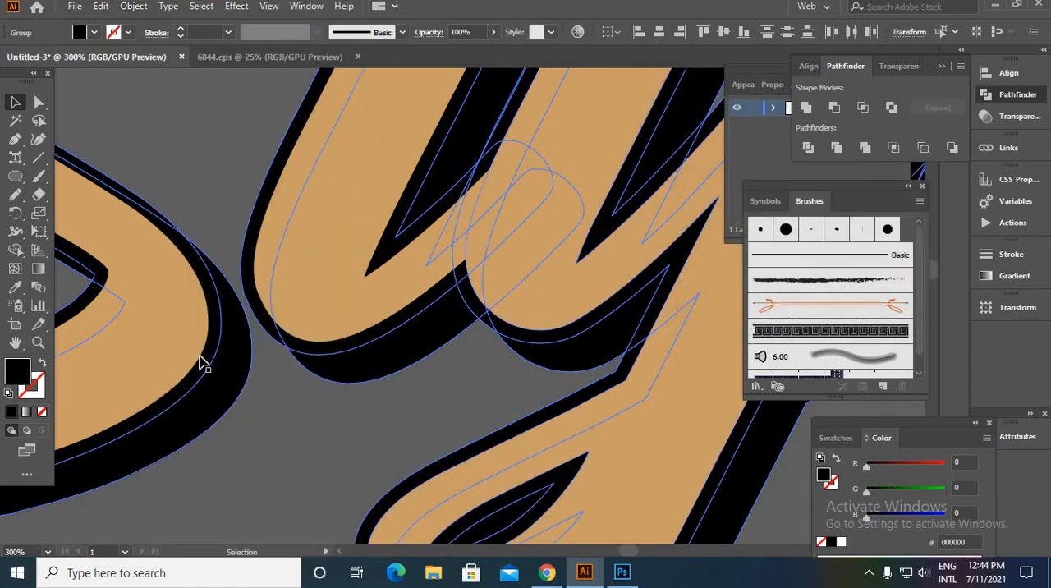
click(38, 288)
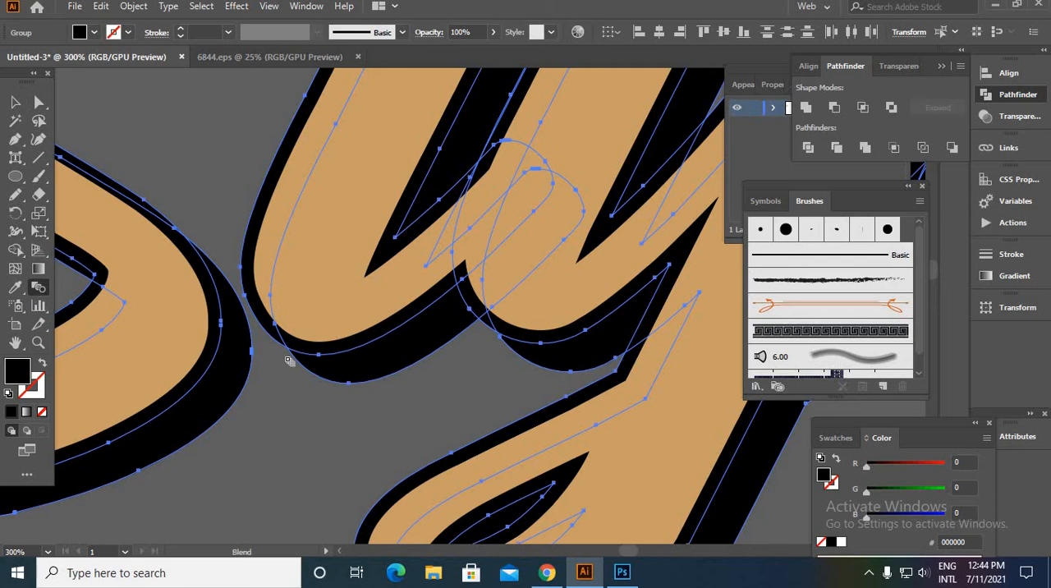
click(352, 380)
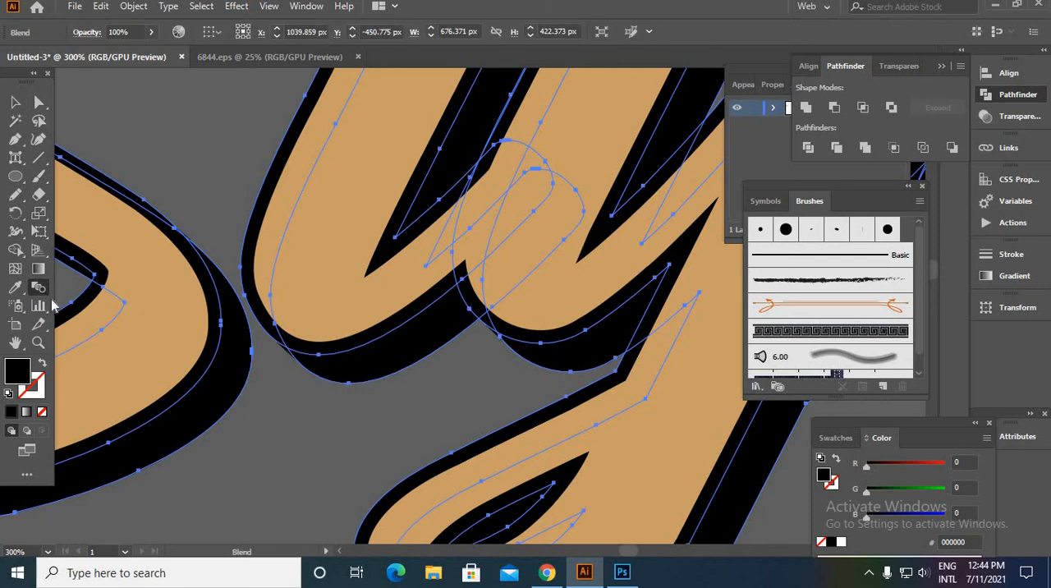
- Set the "Style" shadow blend to 20 specified steps with the preview on, and deselect it
double_click(44, 288)
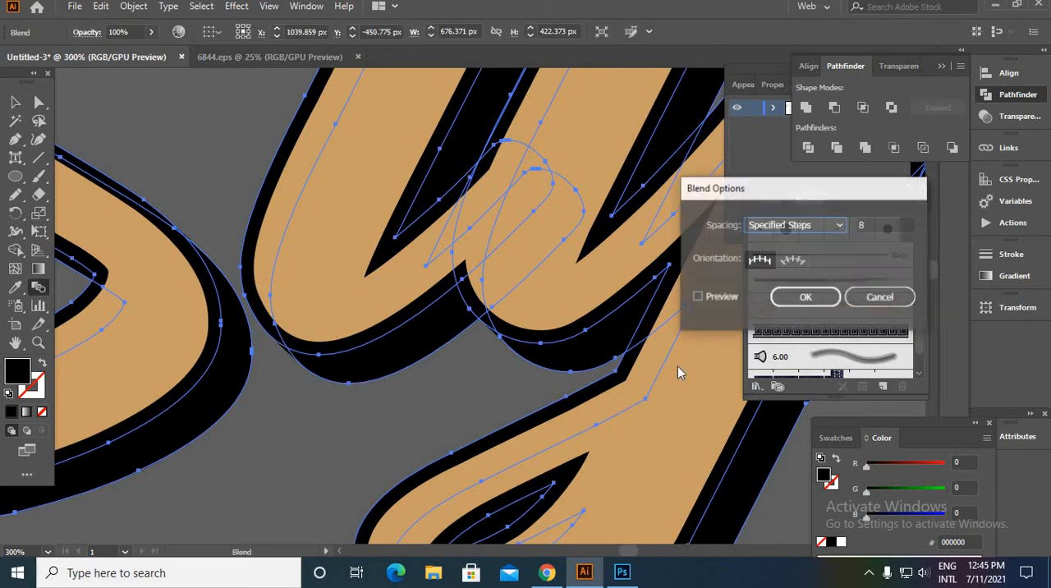
click(697, 297)
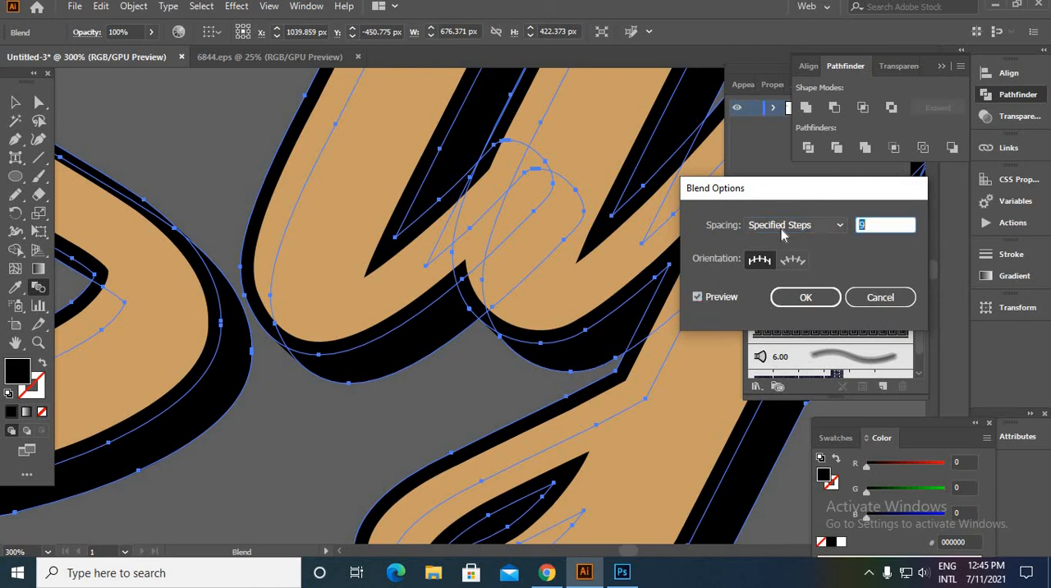
text(20)
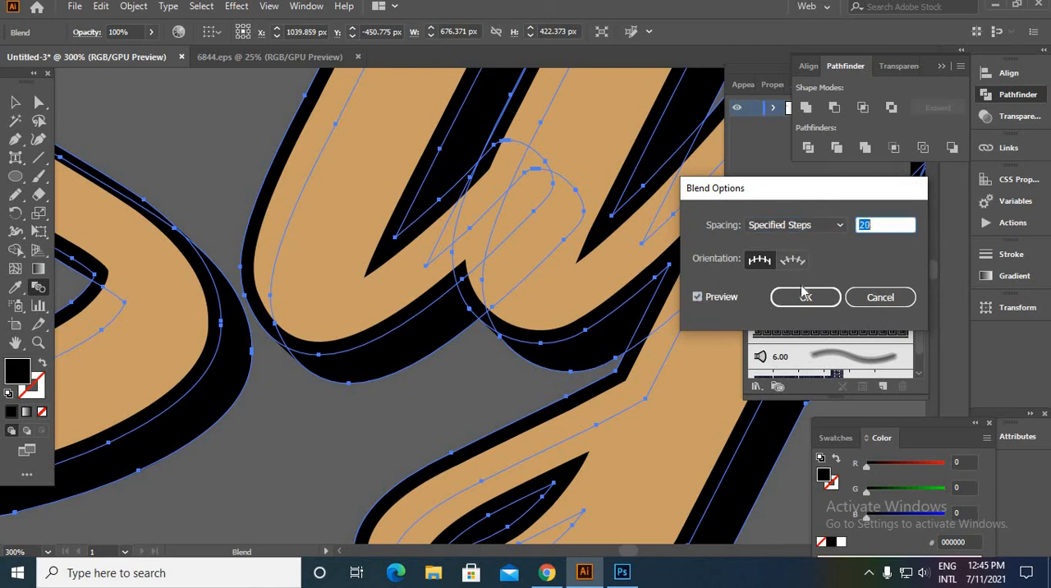
click(805, 295)
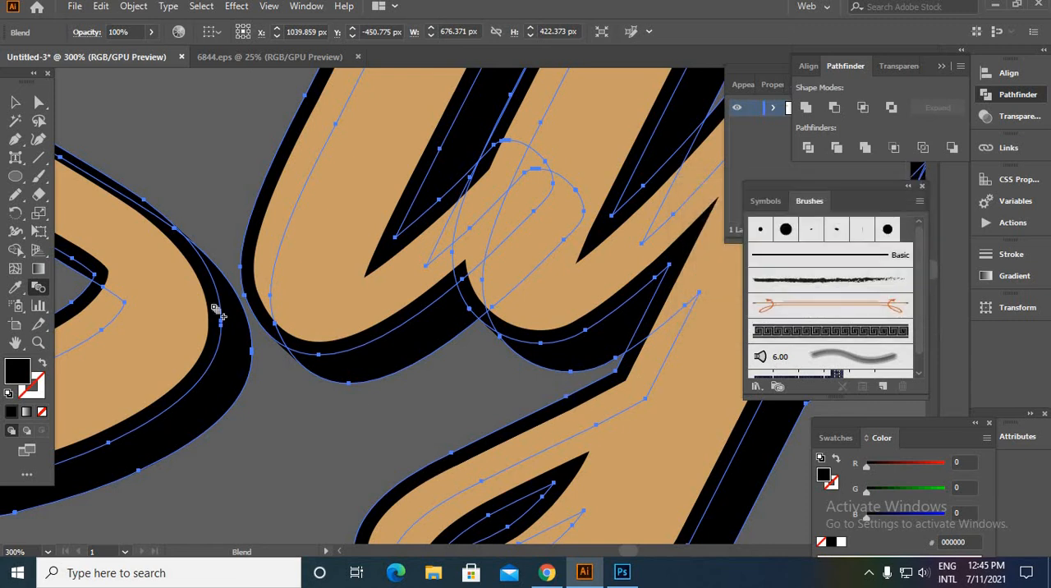
click(15, 102)
click(499, 380)
- Blend the black "Vintage" group with its offset black shadow copy behind the tan letters, using Specified Steps spacing
scroll(503, 366, down, 5)
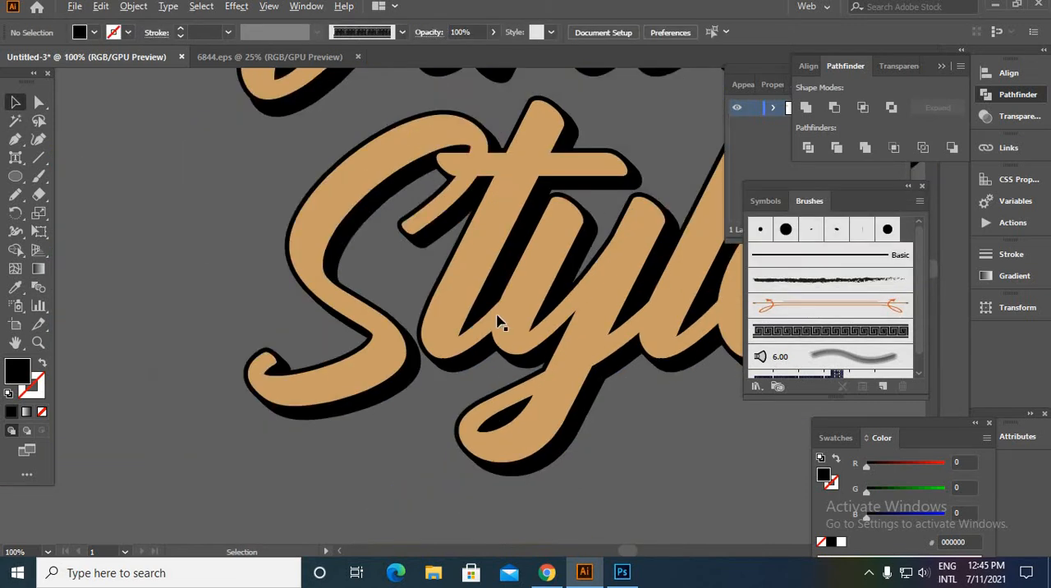
drag(498, 230, 404, 417)
scroll(308, 425, up, 5)
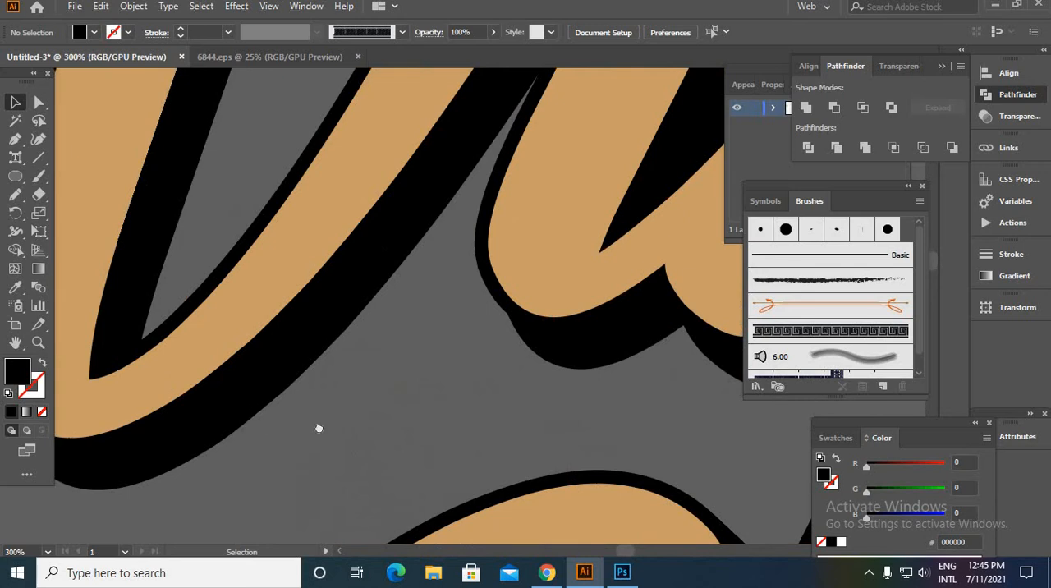
drag(318, 427, 413, 446)
click(672, 371)
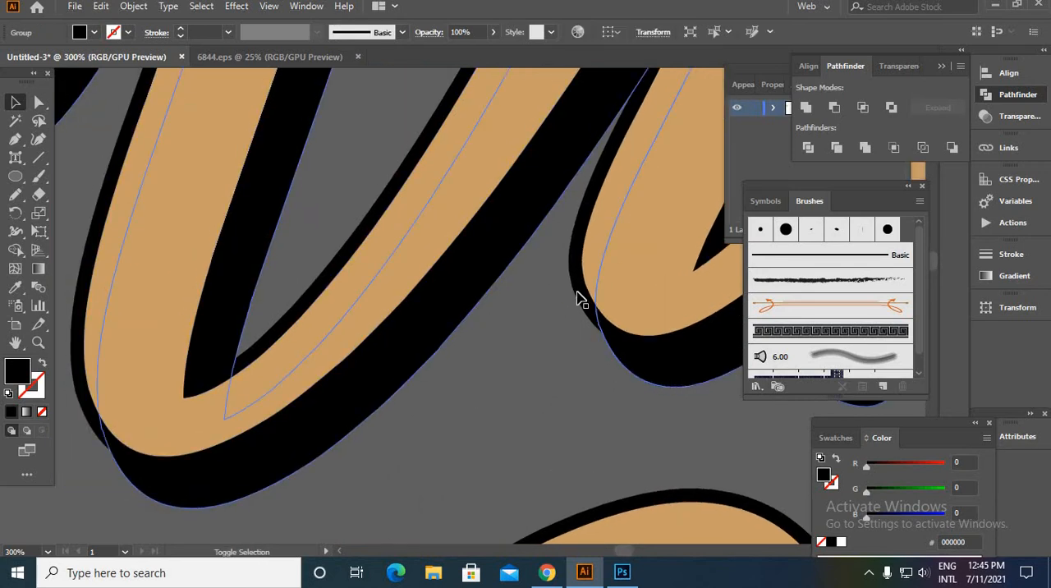
shift+click(578, 299)
click(148, 6)
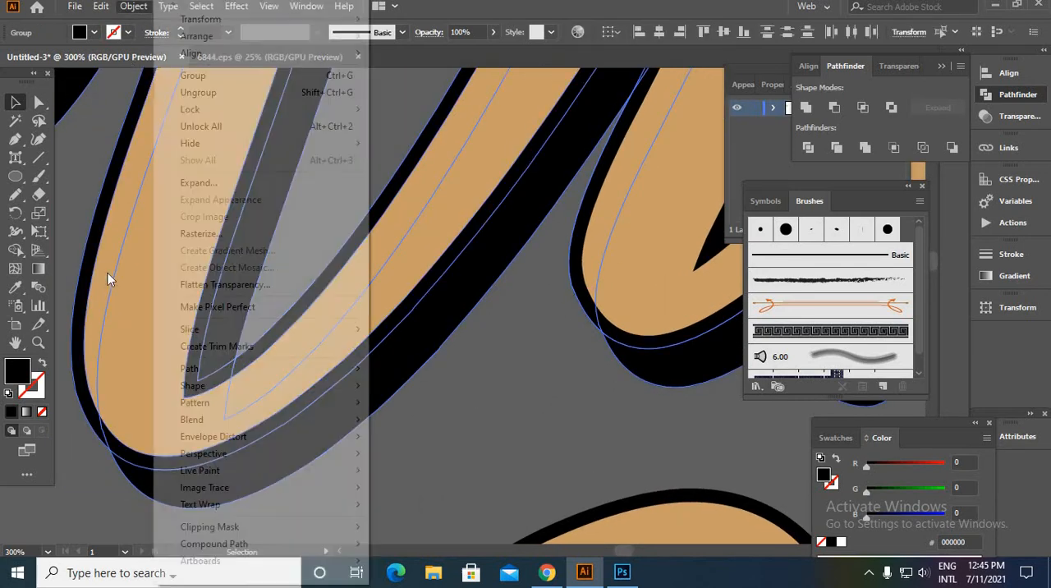
mouse_move(354, 420)
click(408, 460)
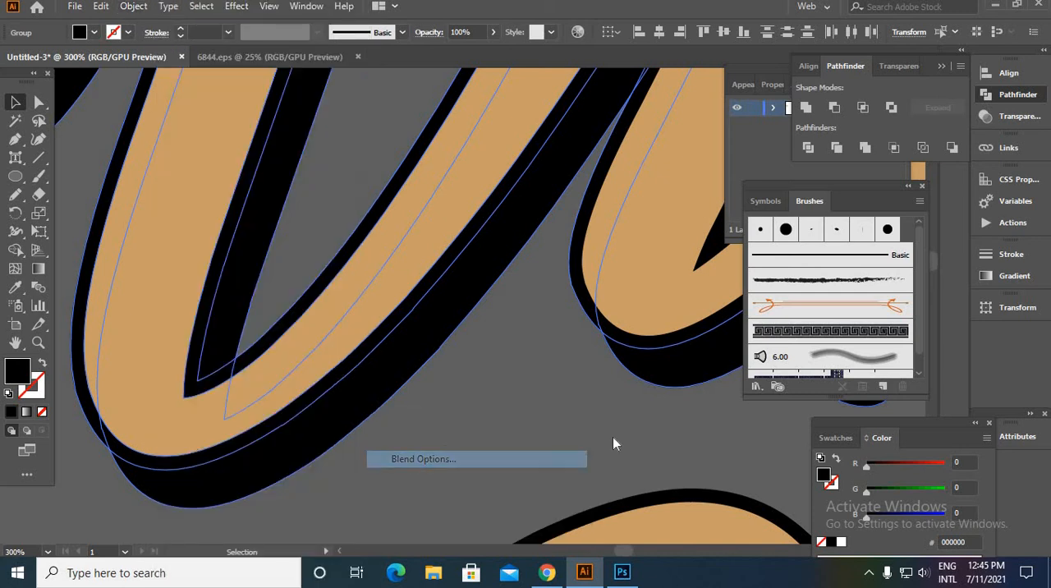
click(803, 297)
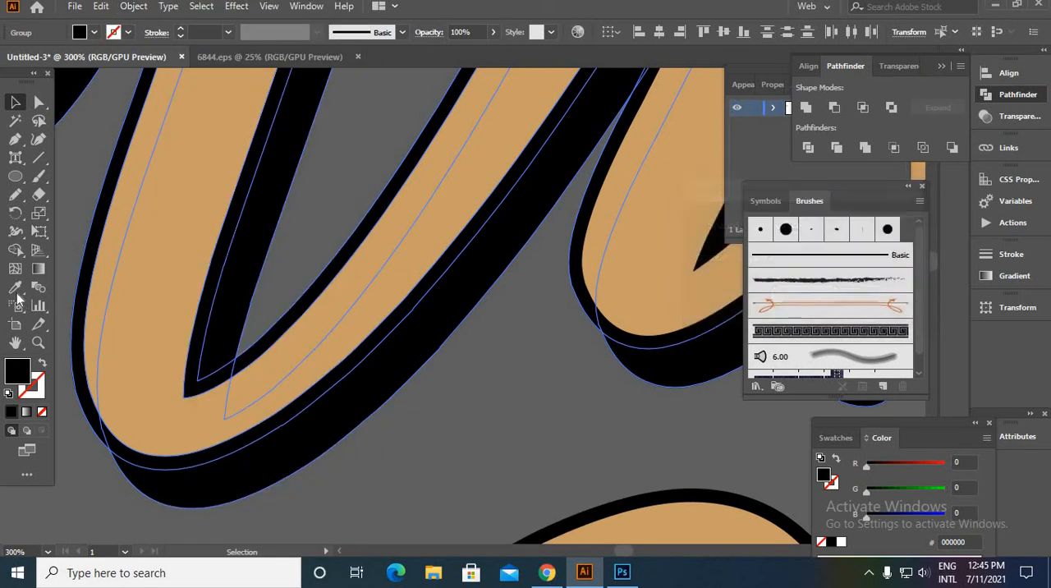
click(38, 286)
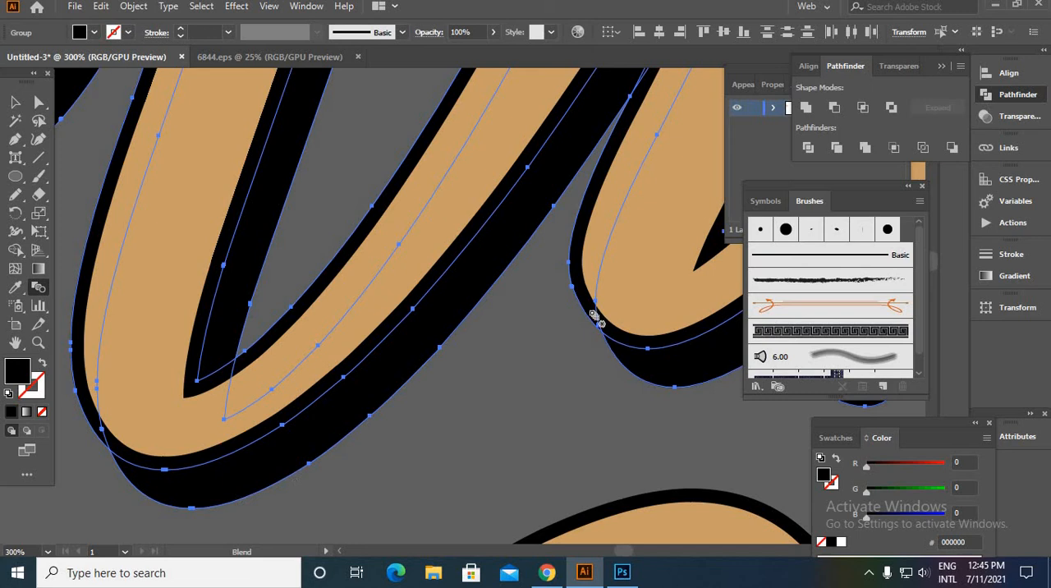
click(627, 369)
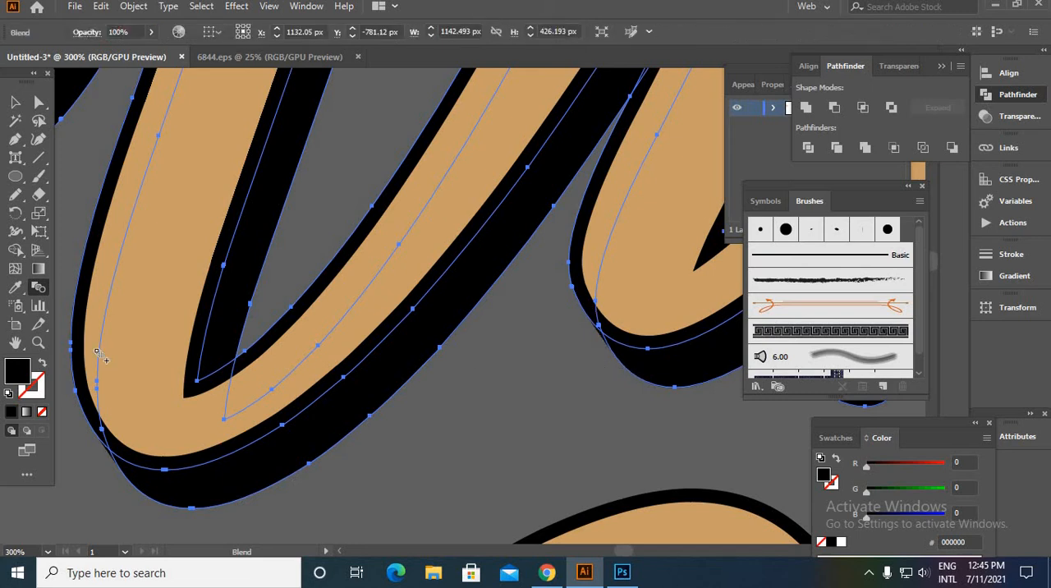
- Raise the "Vintage" shadow blend's specified steps beyond 16 with the preview on, and deselect it
double_click(44, 287)
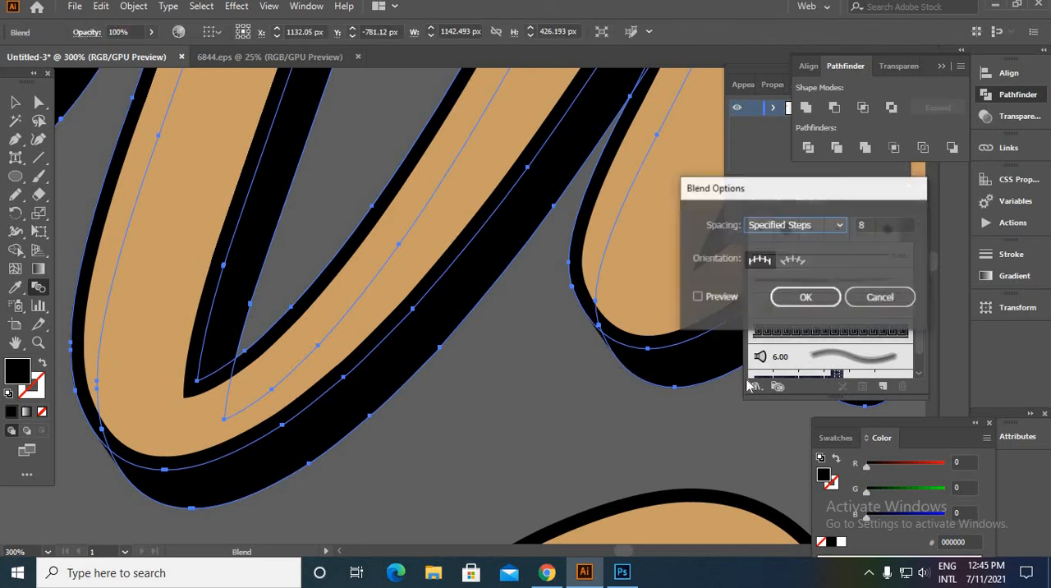
click(698, 298)
drag(873, 225, 775, 252)
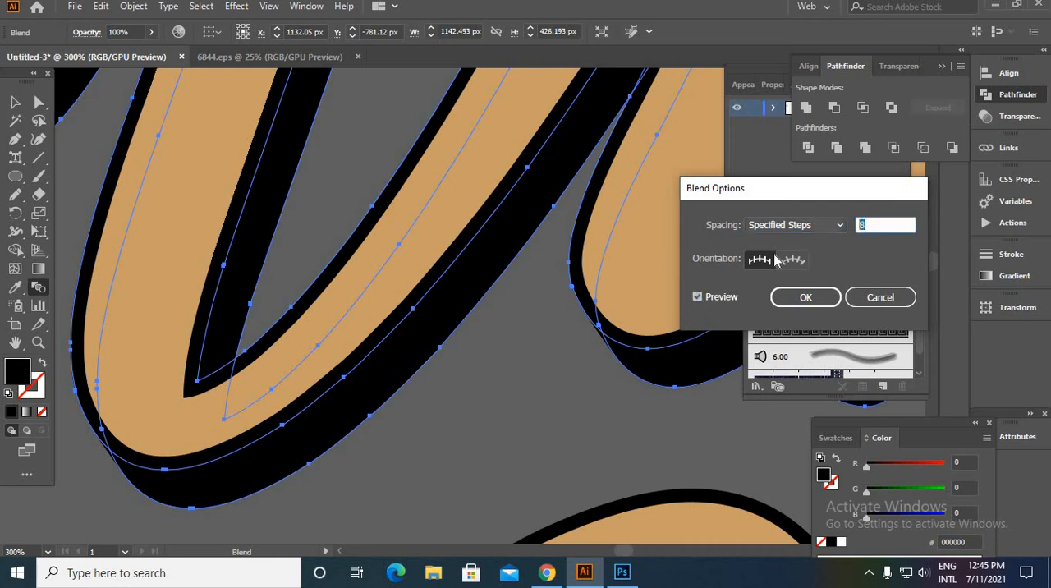
key(Up)
key(Up)
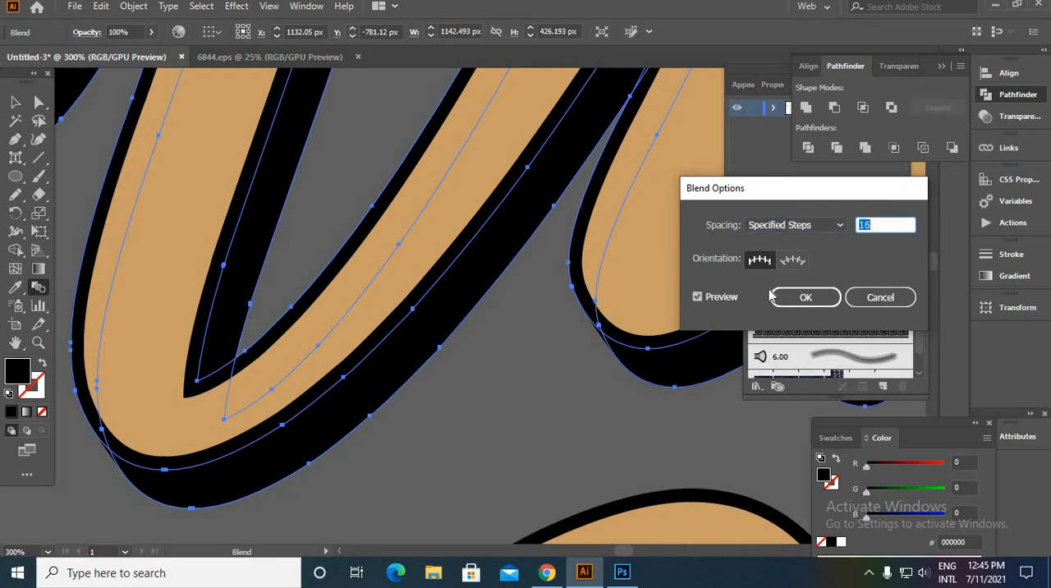
key(Up)
key(Up)
key(Up)
key(Up)
key(Up)
key(Up)
key(Up)
key(Return)
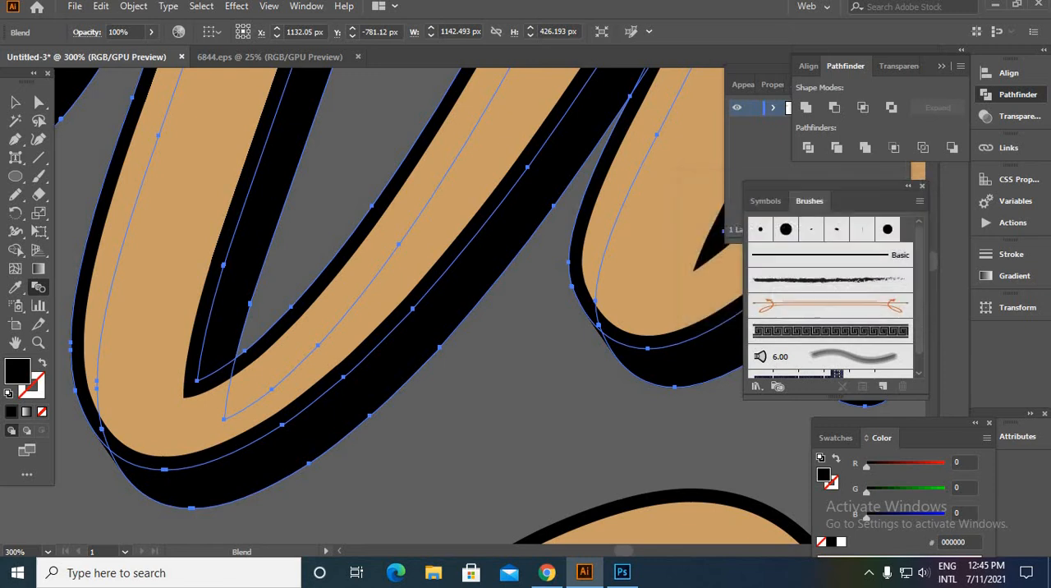
click(15, 102)
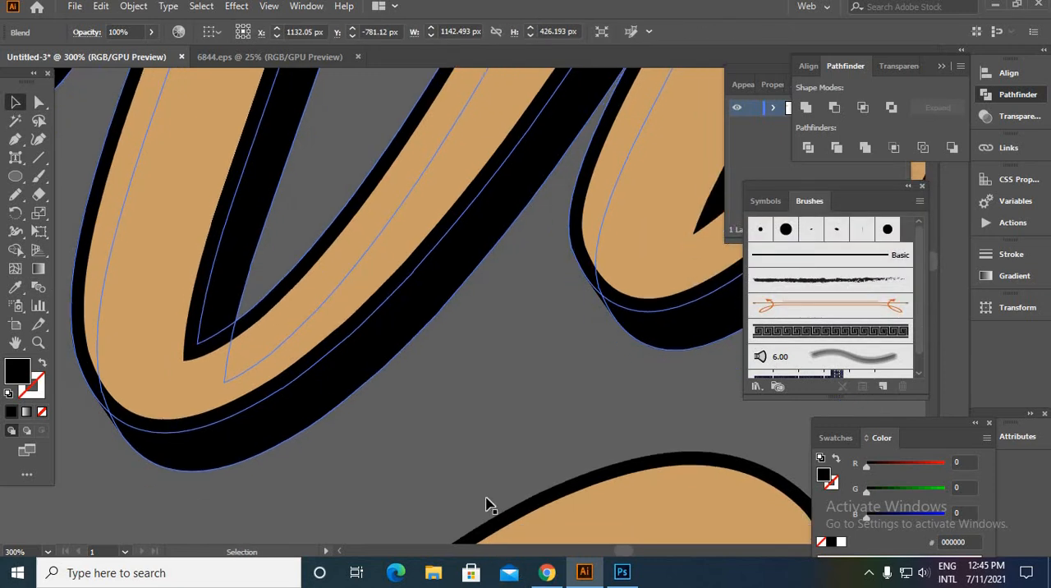
scroll(490, 499, down, 6)
drag(539, 328, 237, 141)
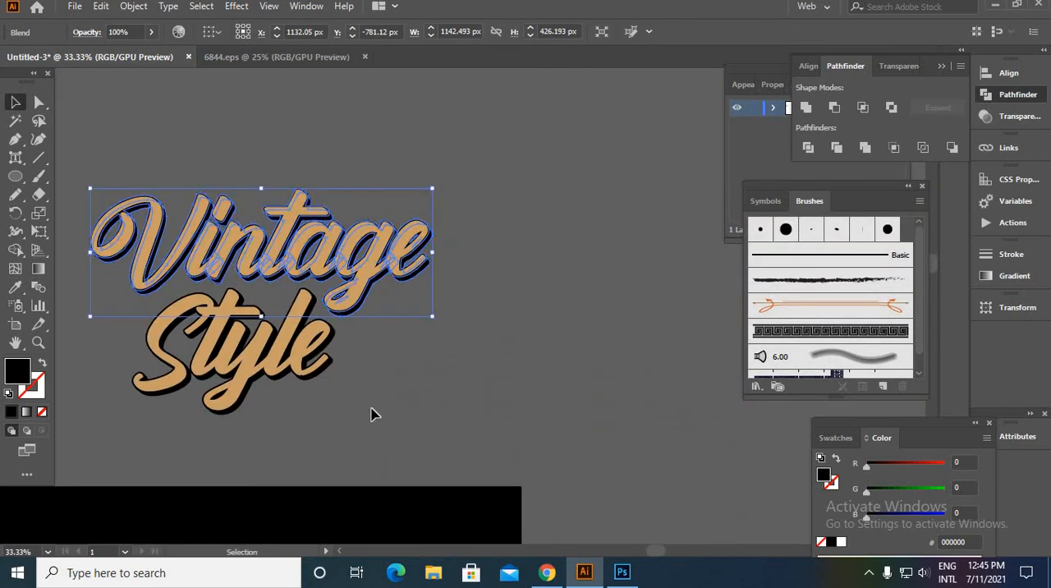
click(370, 414)
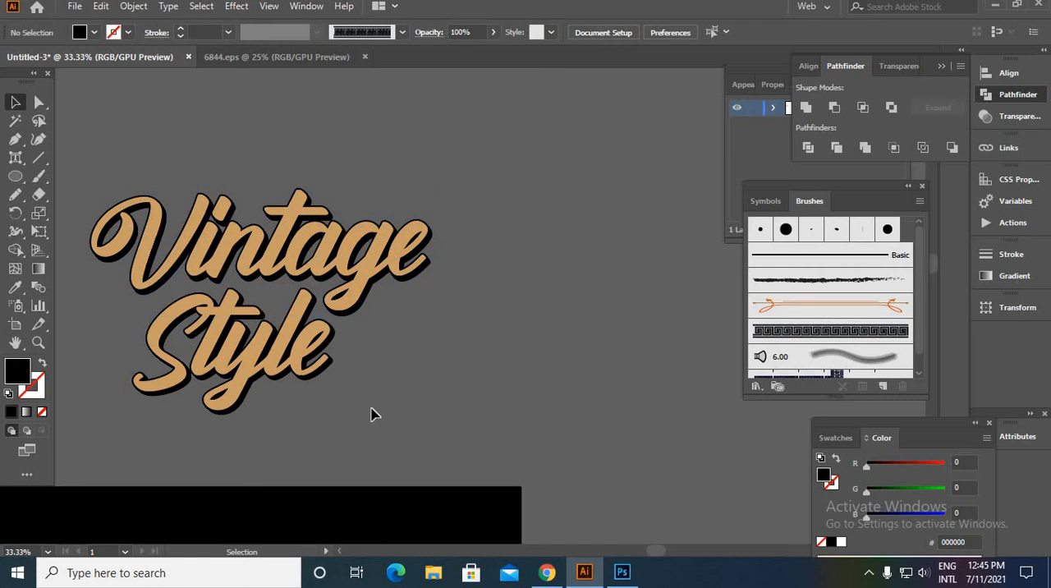
- Ungroup the combined tan lettering so that "Vintage" and "Style" are separate groups
scroll(232, 369, up, 3)
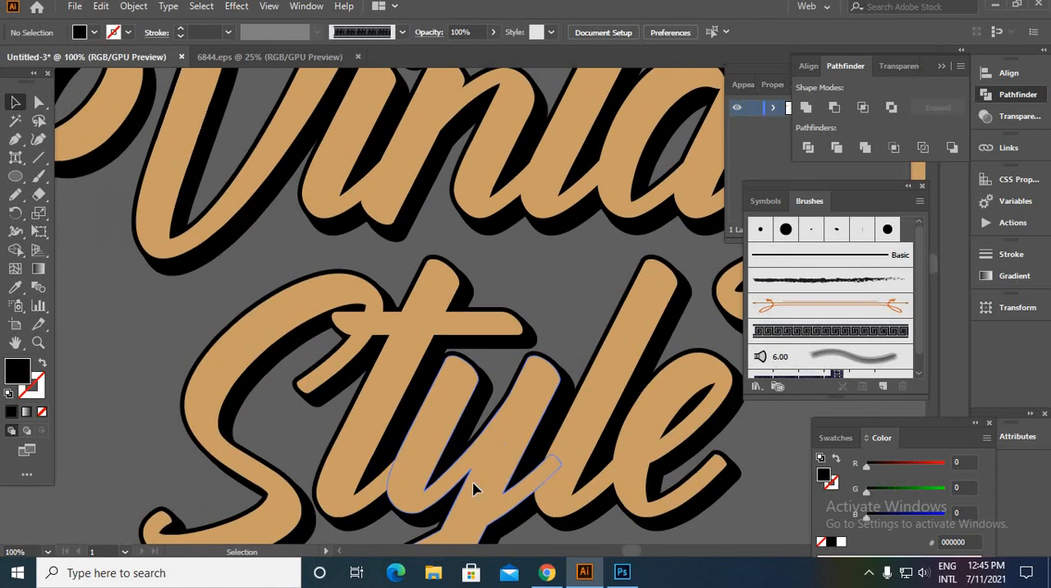
click(488, 484)
click(84, 368)
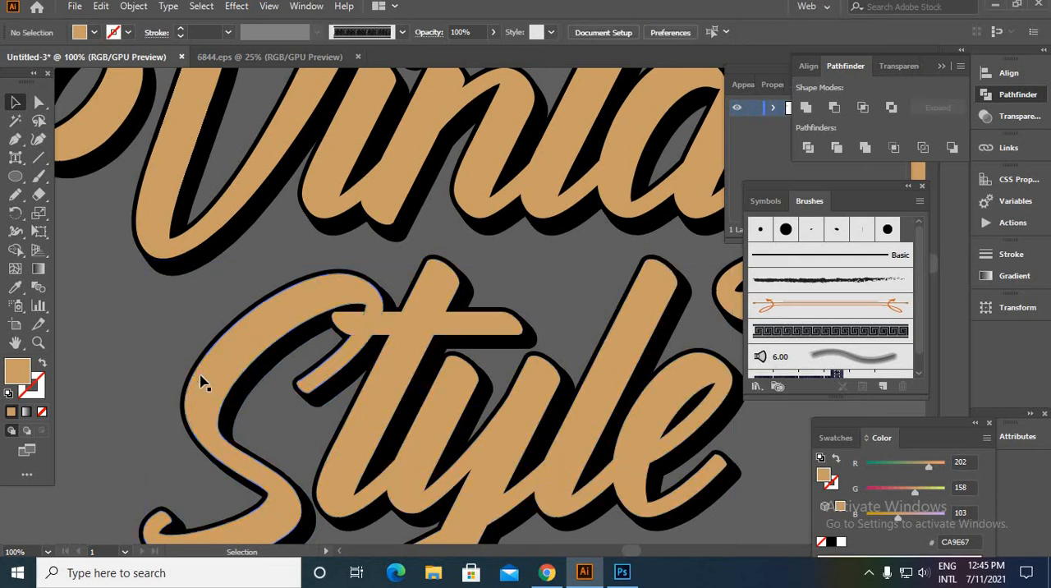
click(211, 379)
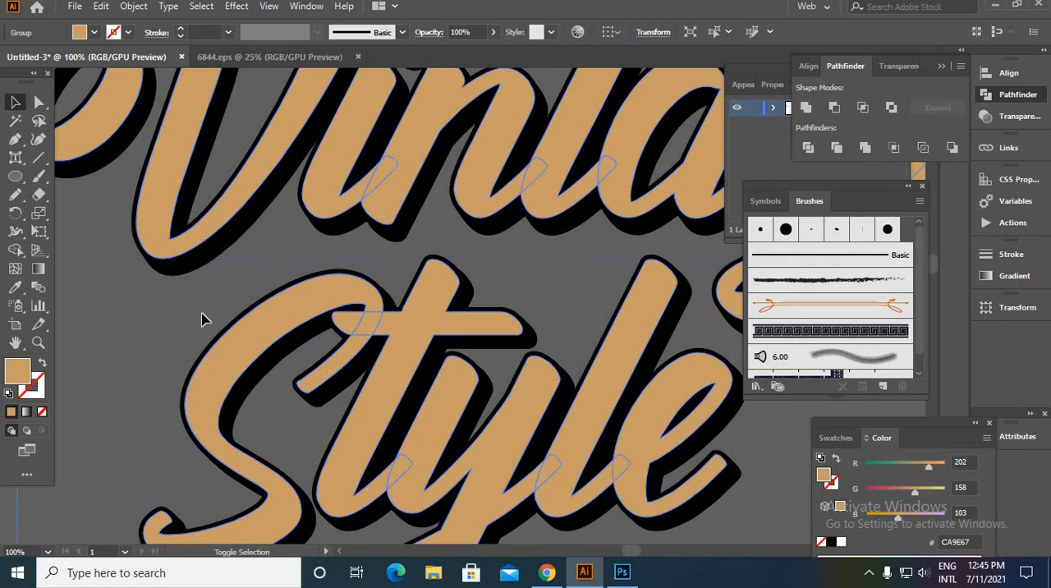
scroll(254, 358, down, 4)
click(605, 399)
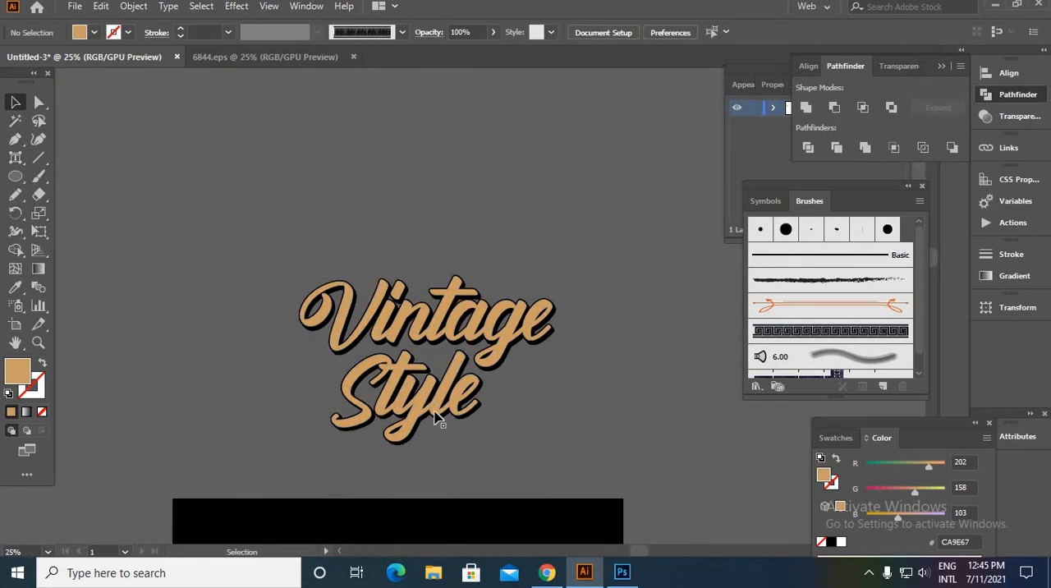
- Select the tan "Style" group and open the grunge texture file ONH8QI1 from the t shirt rechorce folder
drag(395, 443, 386, 434)
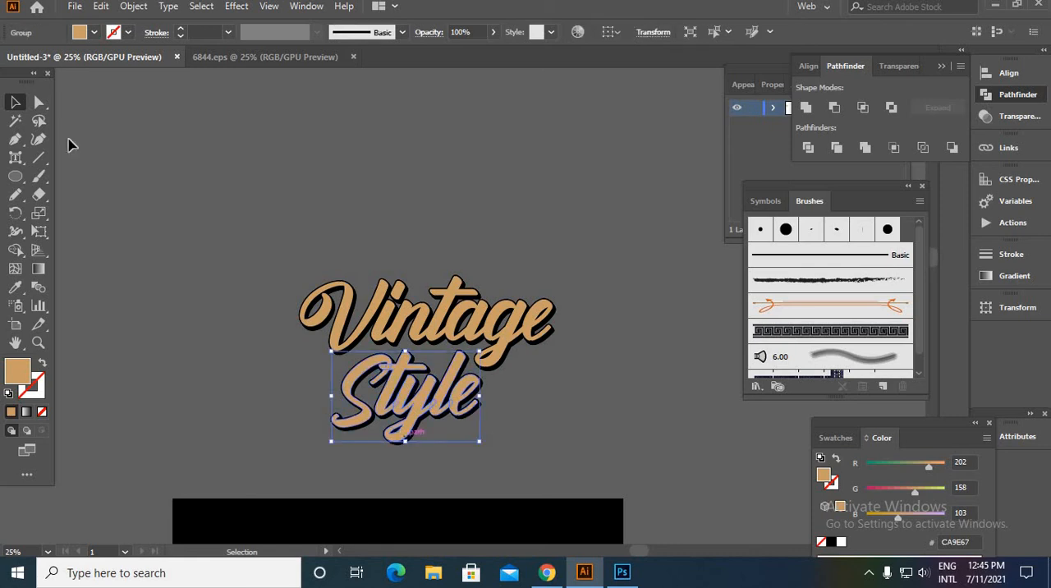
click(73, 8)
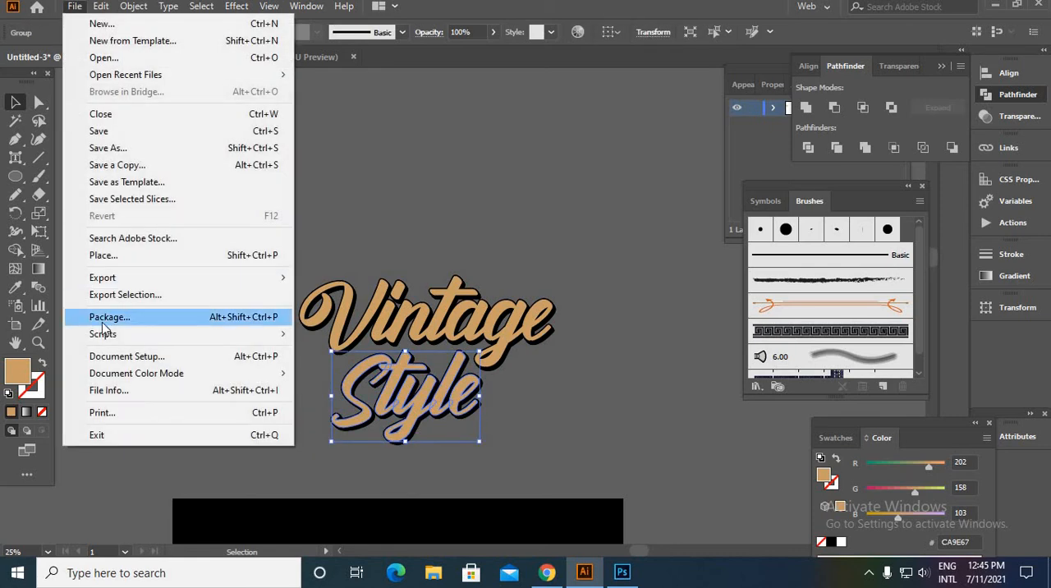
mouse_move(119, 279)
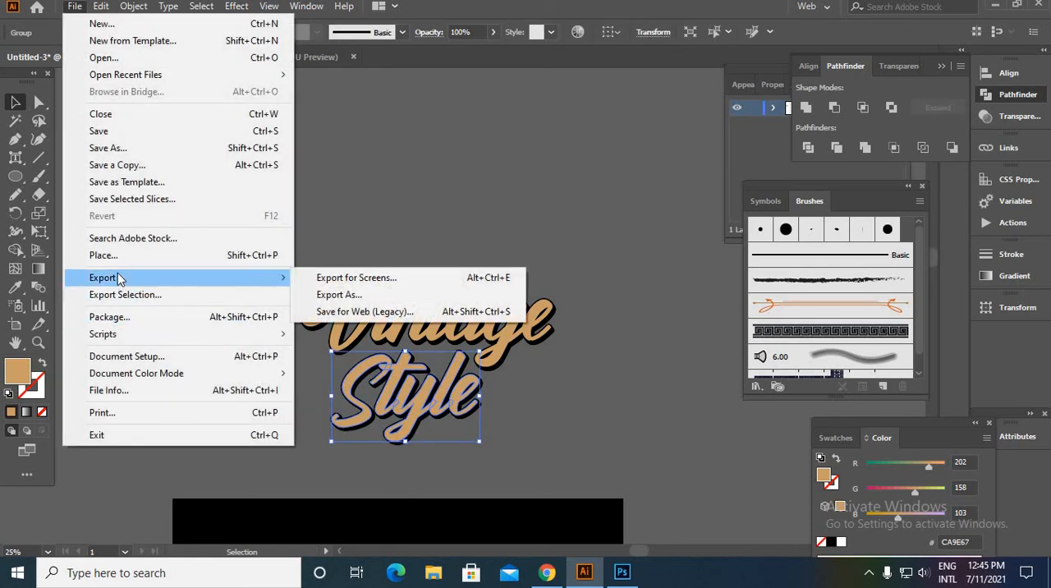
click(105, 58)
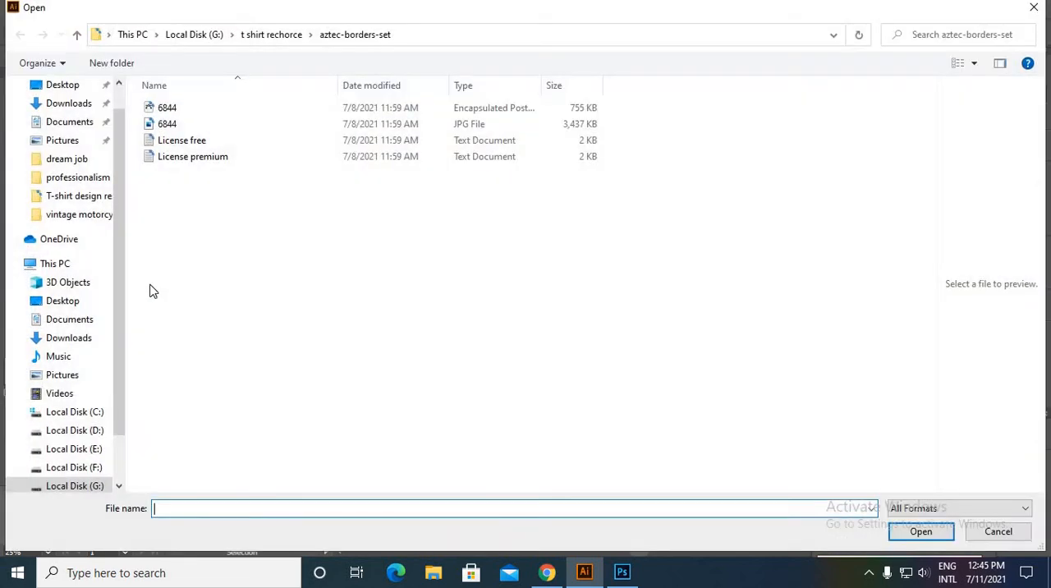
click(76, 34)
scroll(640, 386, down, 15)
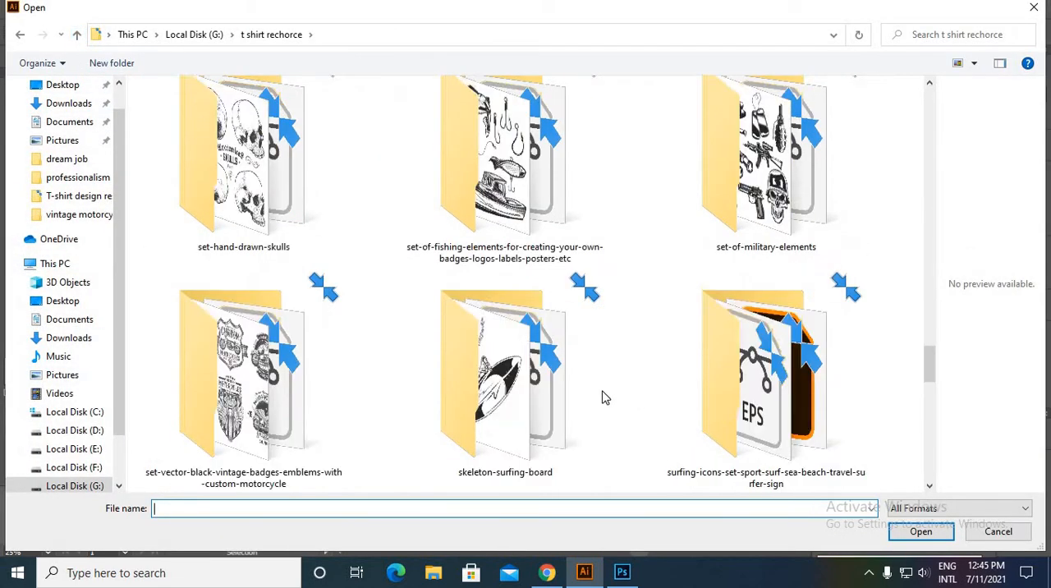
click(460, 444)
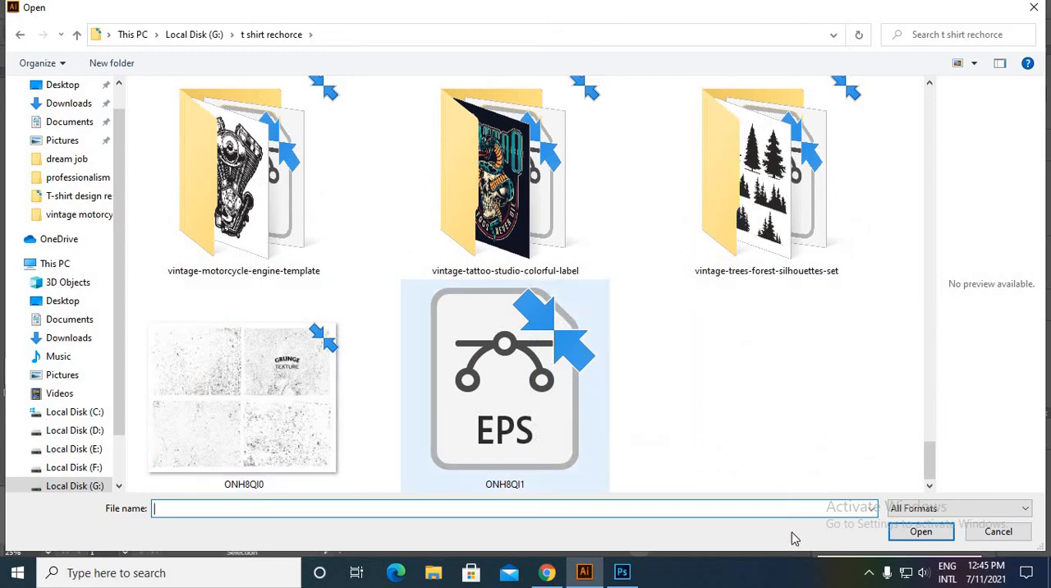
click(928, 533)
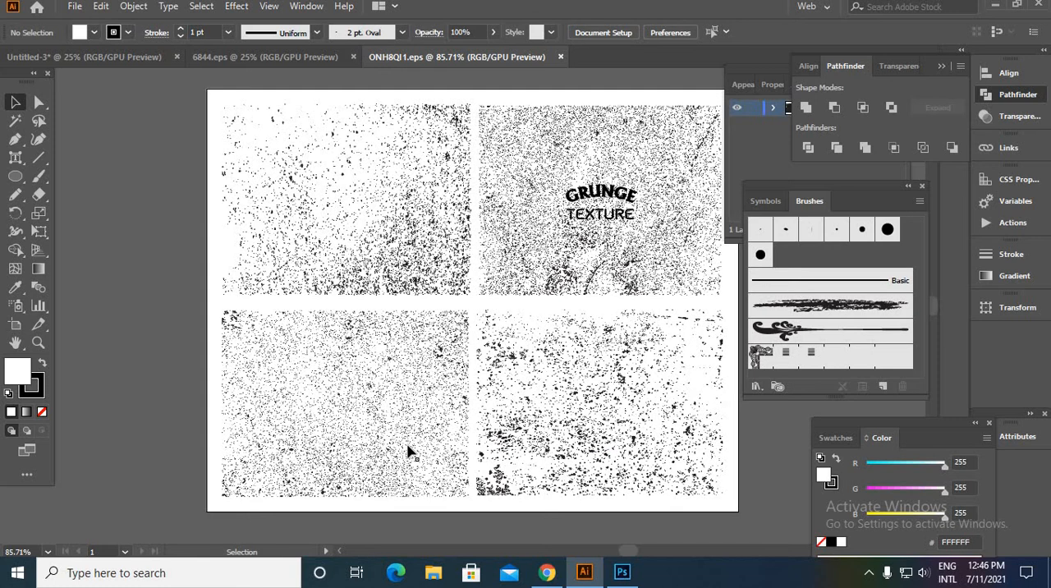
- Cut the fine-grained texture in the lower-left quarter of the grunge sheet and return to the badge document
click(408, 452)
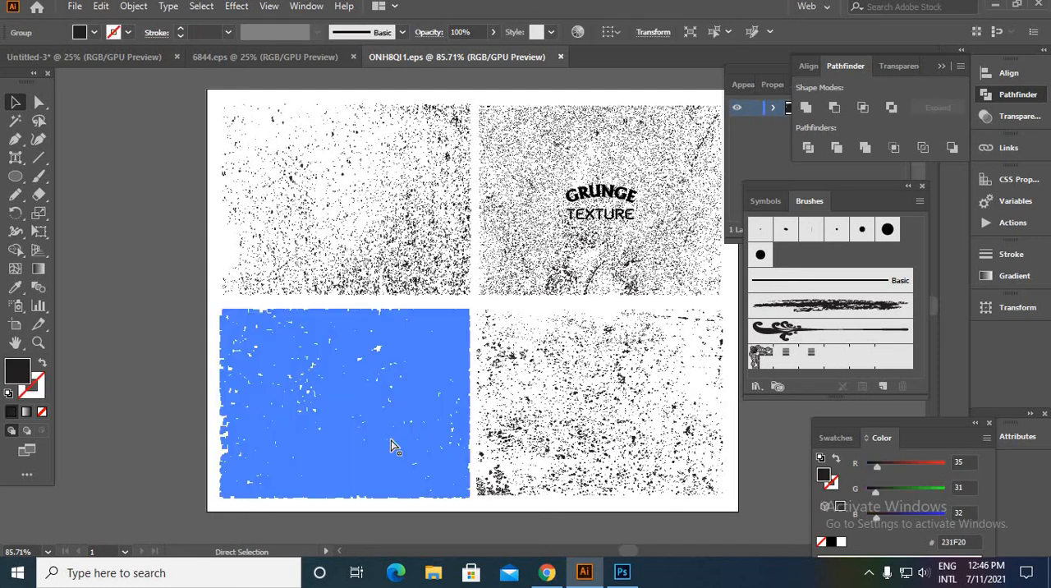
key(Delete)
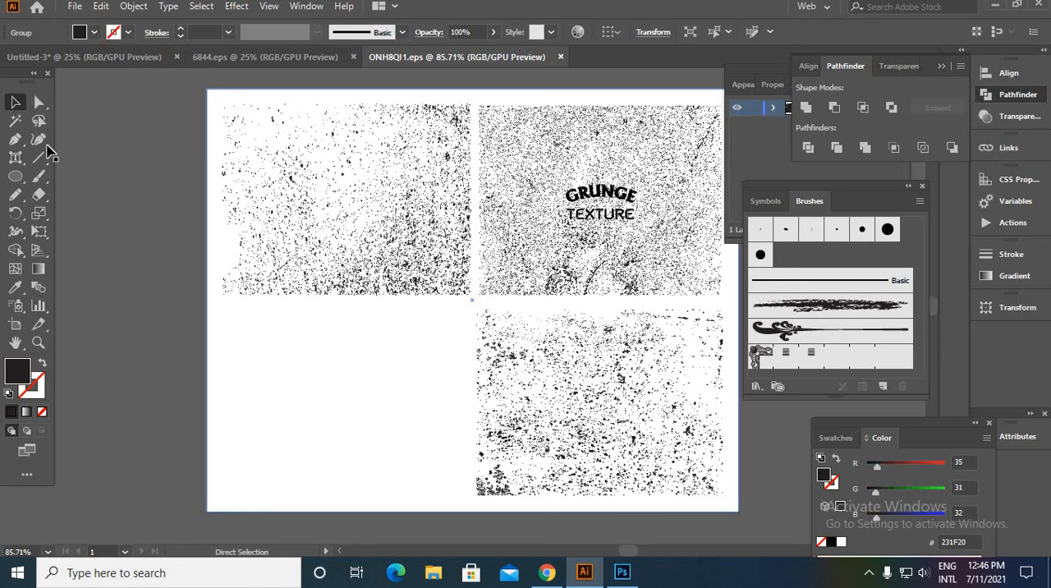
key(ctrl+Tab)
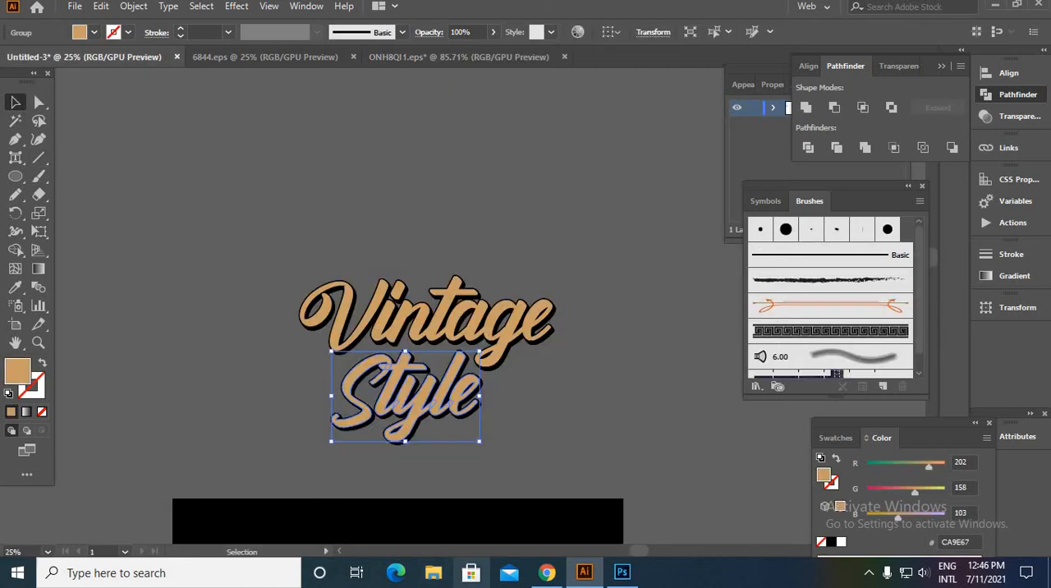
- Create an opacity mask with clipping off on the tan "Style" group and enter mask editing
scroll(364, 353, up, 4)
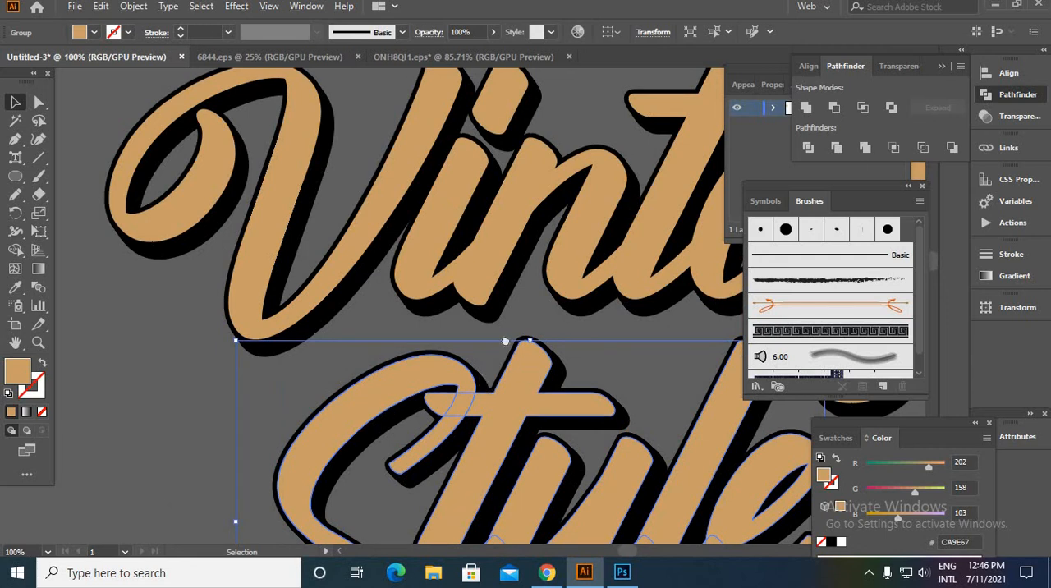
drag(523, 350, 360, 160)
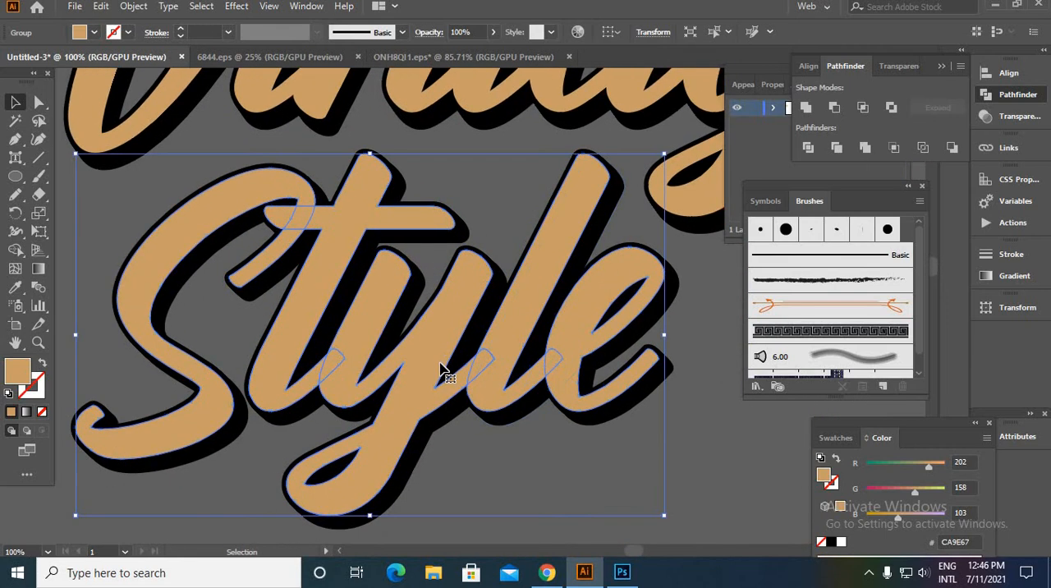
click(1000, 124)
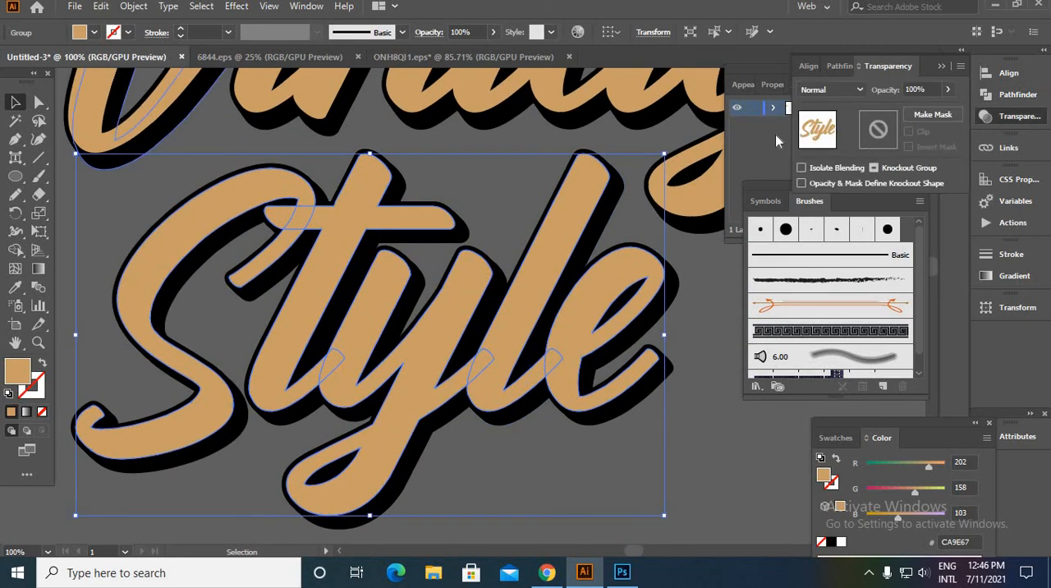
click(873, 168)
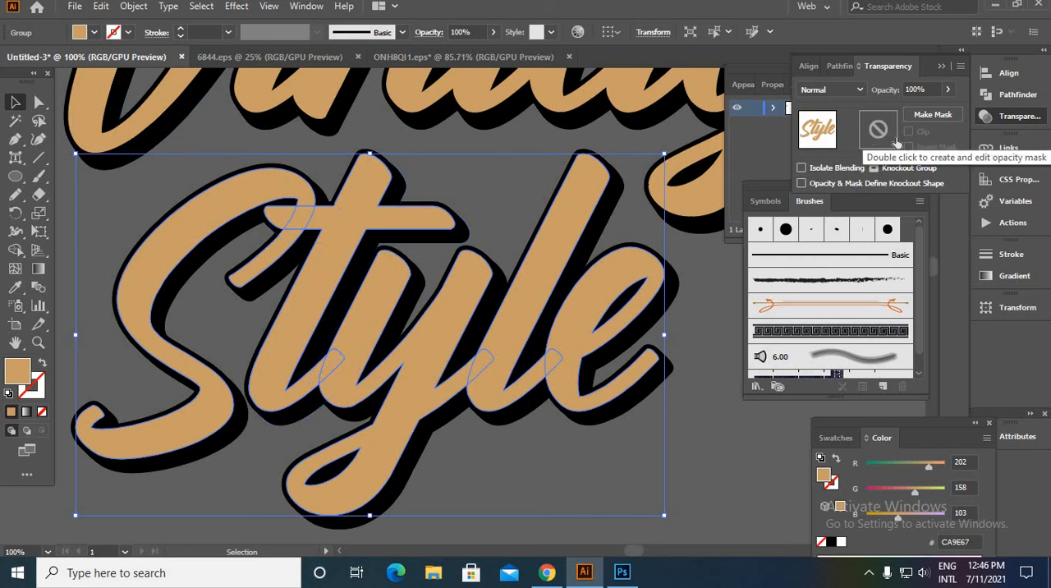
double_click(877, 131)
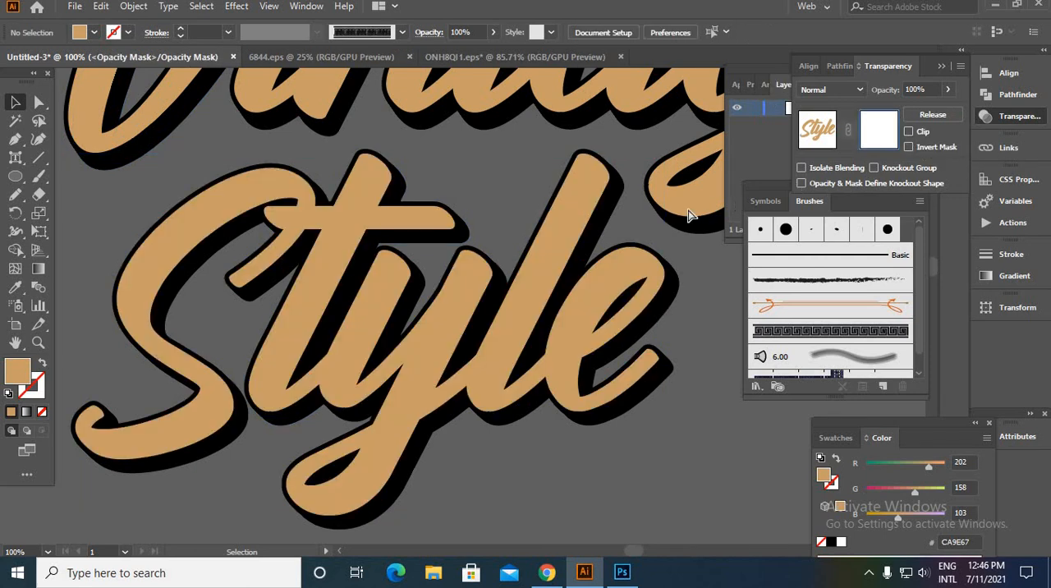
- Paste the grunge texture into the "Style" opacity mask, enlarge it to cover the word, and exit mask editing
key(a)
key(ctrl+f)
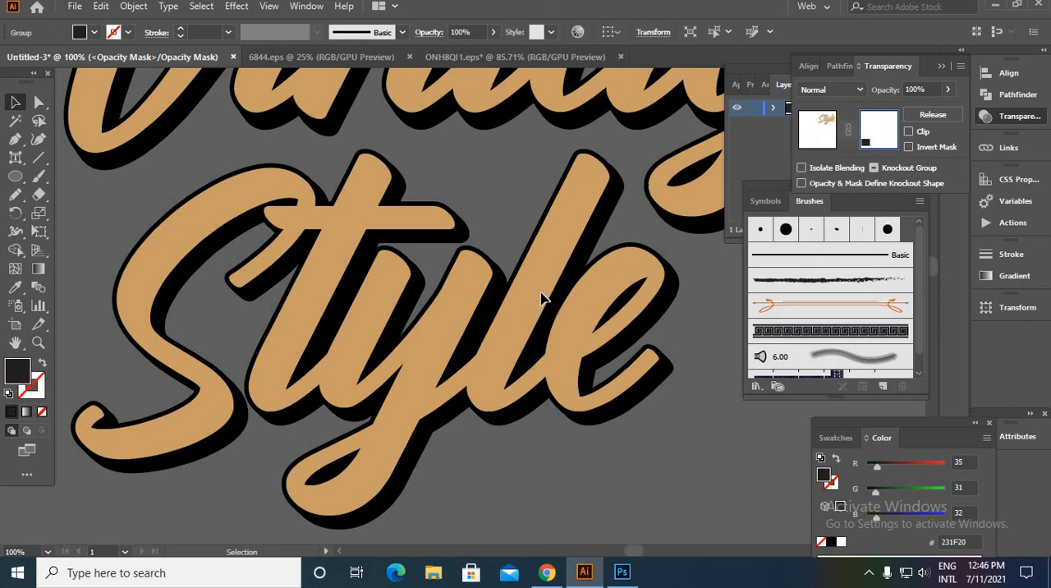
key(ctrl+minus)
key(ctrl+minus)
key(ctrl+minus)
key(ctrl+minus)
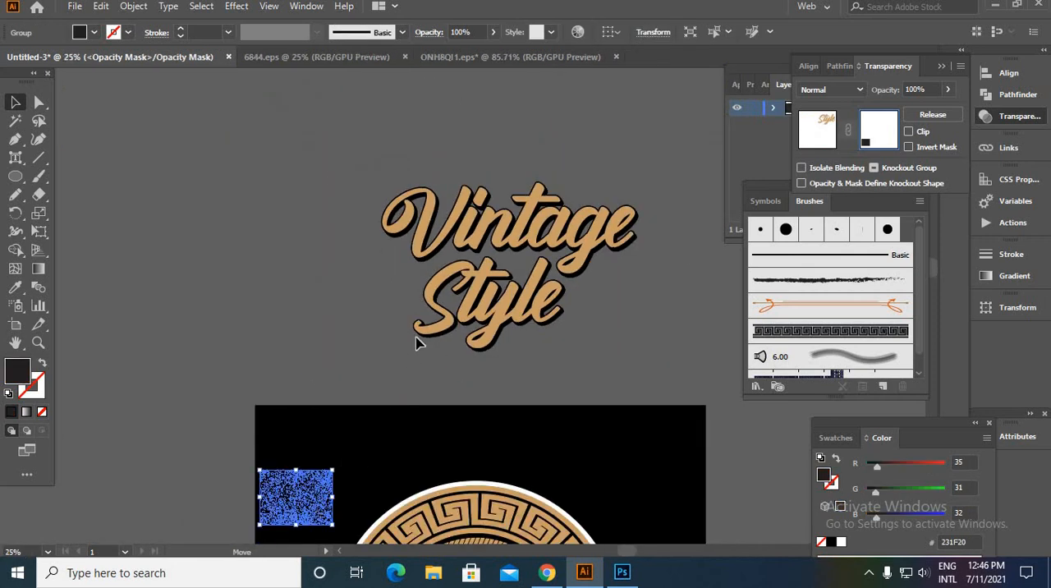
drag(331, 483, 595, 316)
click(621, 310)
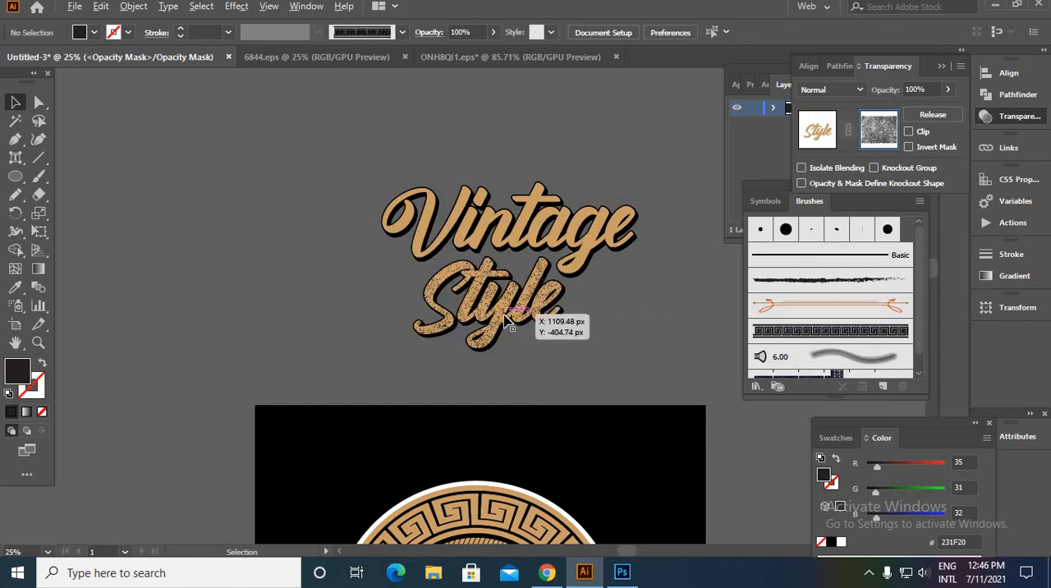
scroll(492, 310, up, 5)
scroll(369, 242, down, 4)
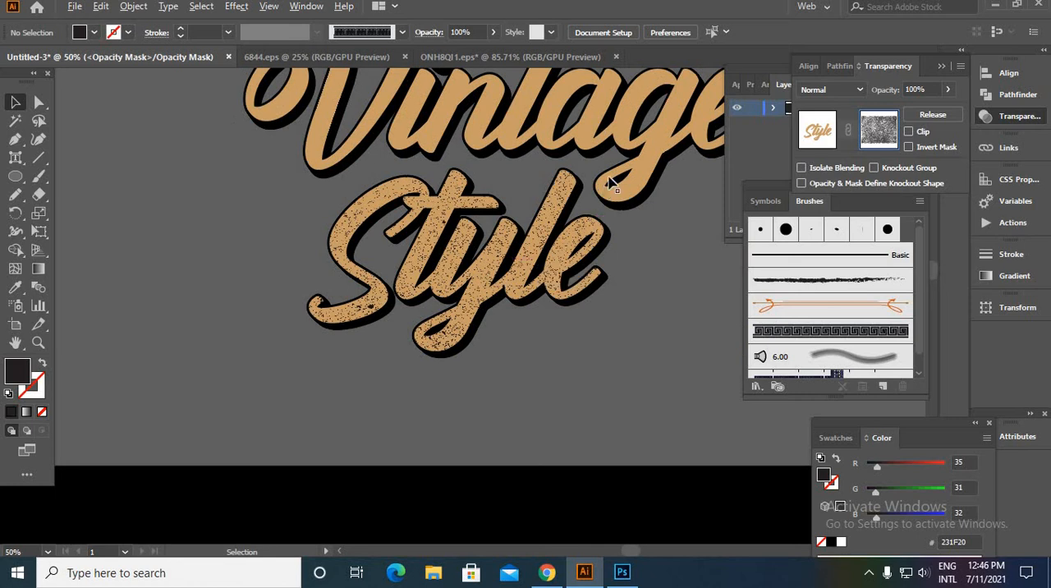
scroll(369, 242, down, 1)
click(817, 136)
click(732, 297)
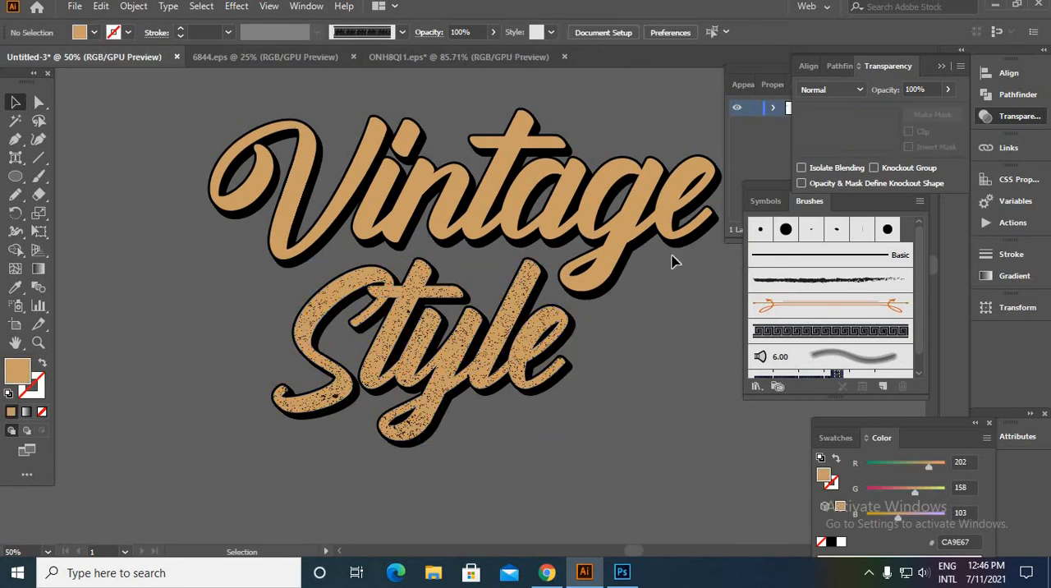
- Create an opacity mask on the tan "Vintage" group and turn off its clipping
click(628, 246)
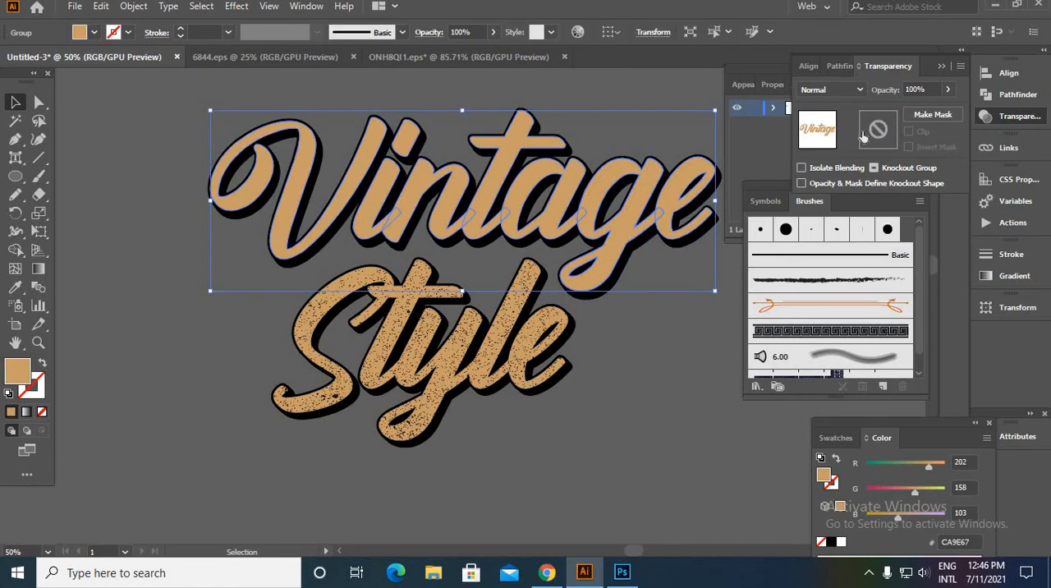
click(875, 133)
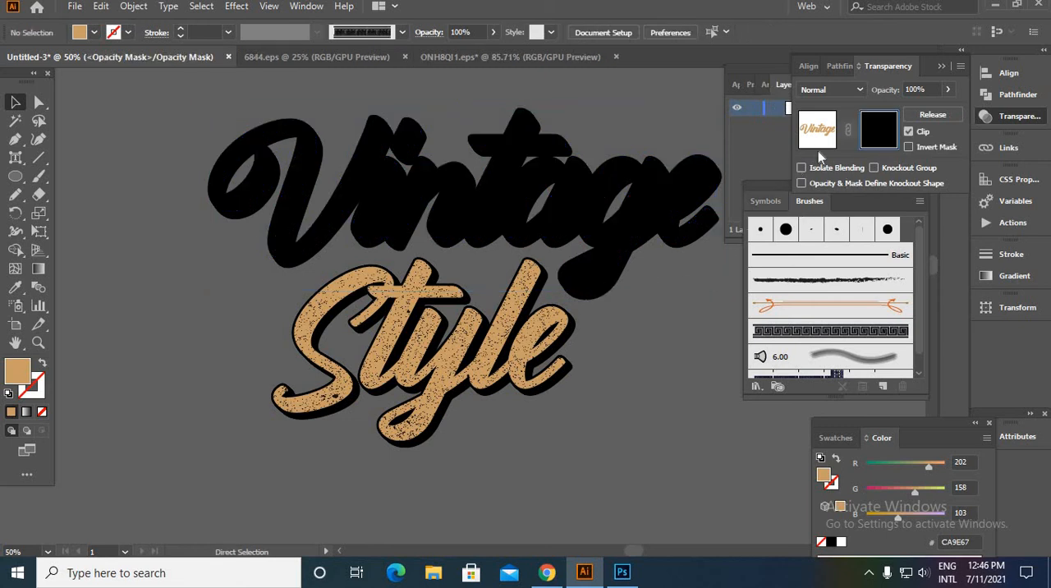
click(909, 132)
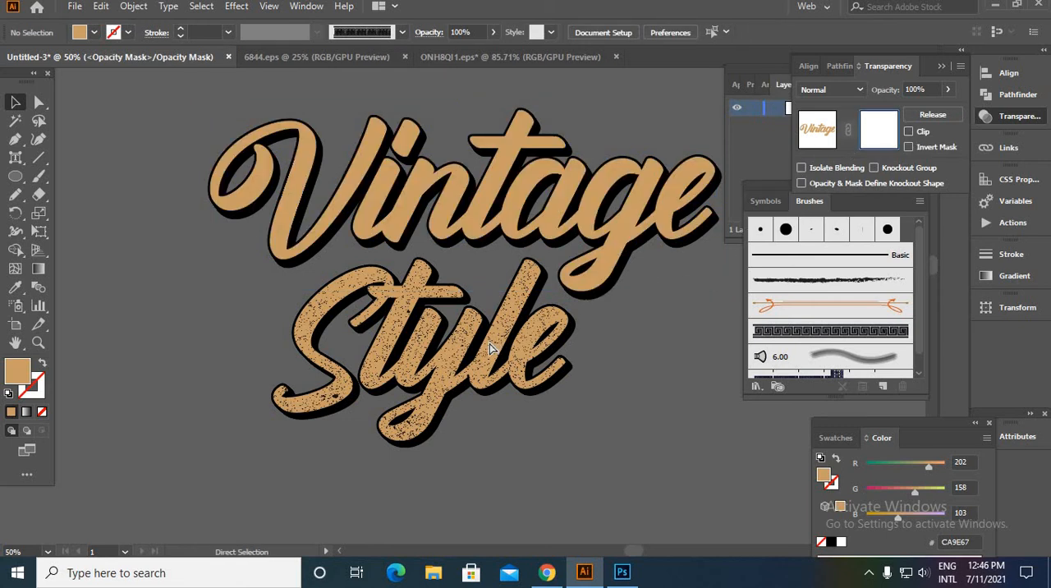
- Paste the grunge texture into the "Vintage" opacity mask, enlarge it over the whole word, and exit mask editing
key(ctrl+f)
scroll(408, 359, down, 3)
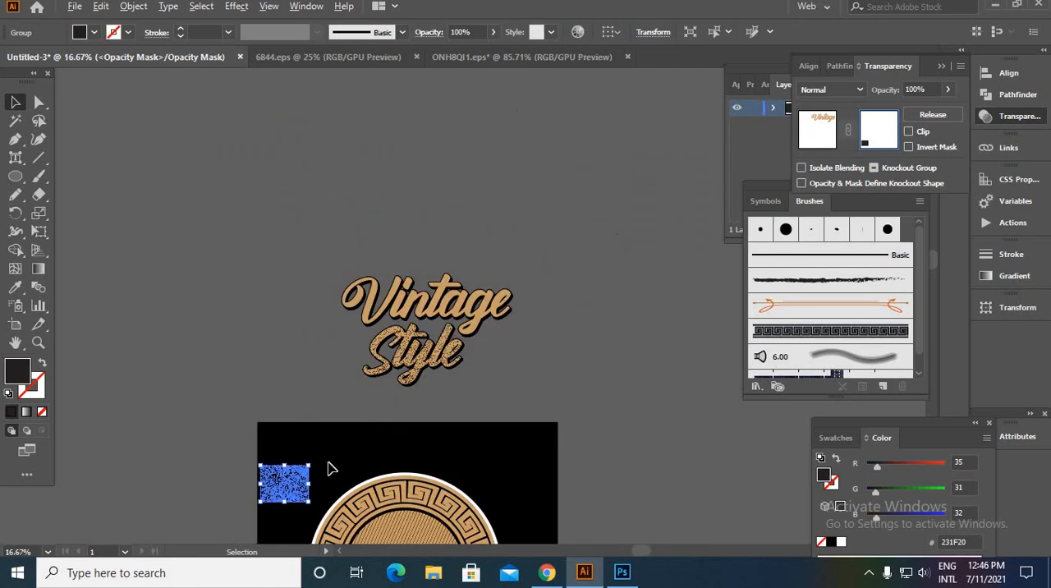
drag(286, 493, 527, 312)
click(820, 146)
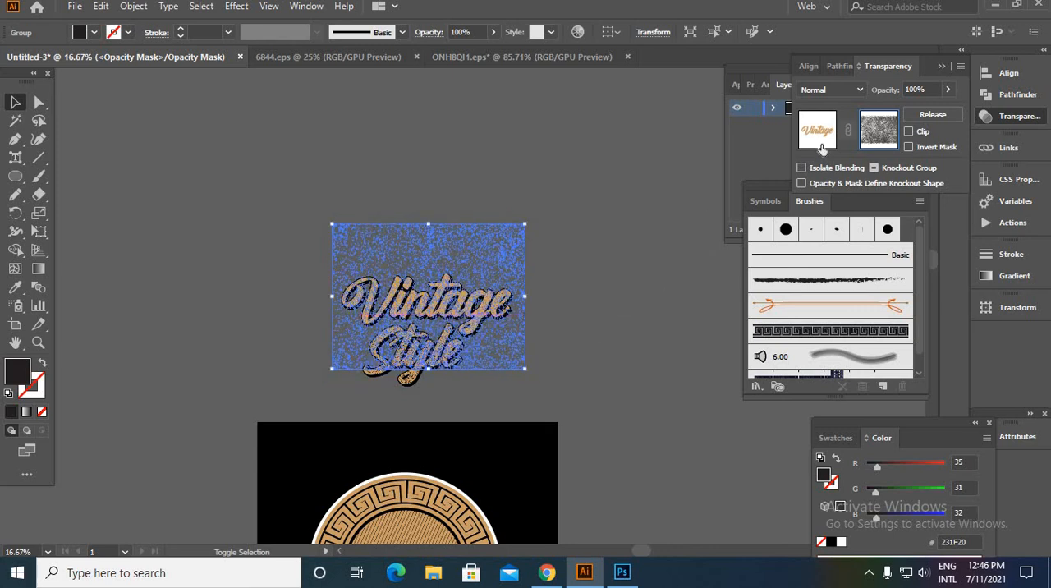
click(669, 224)
scroll(419, 433, down, 3)
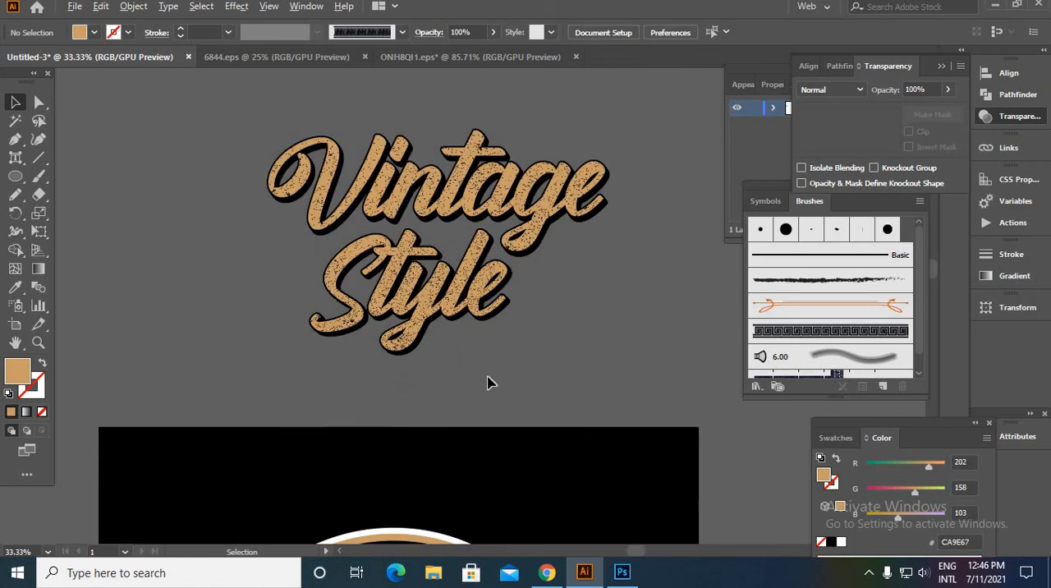
- Group the textured "Vintage Style" lettering with its shadows and place it in front of the badge's centre
scroll(461, 279, down, 1)
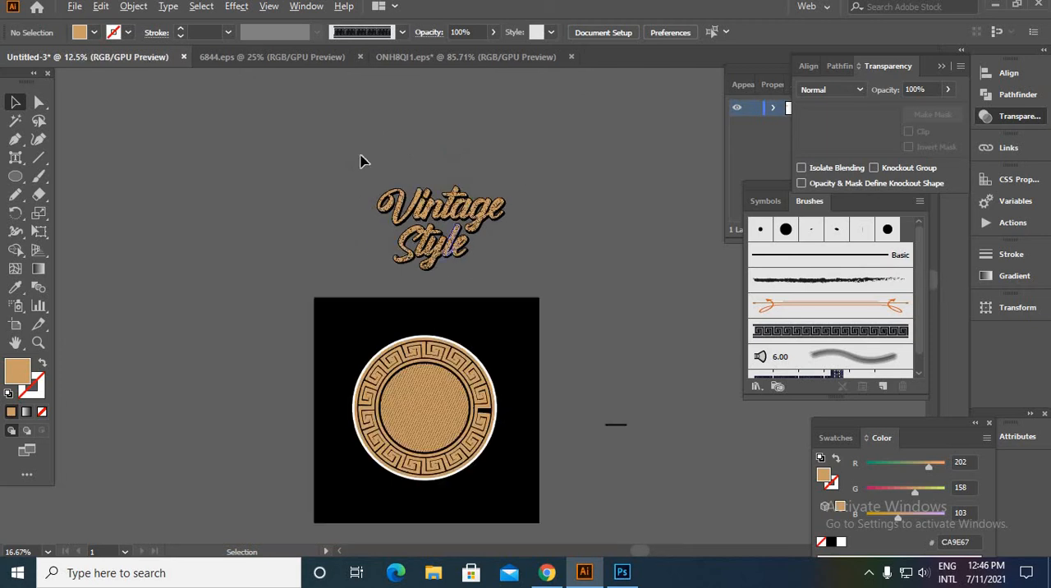
key(ctrl+a)
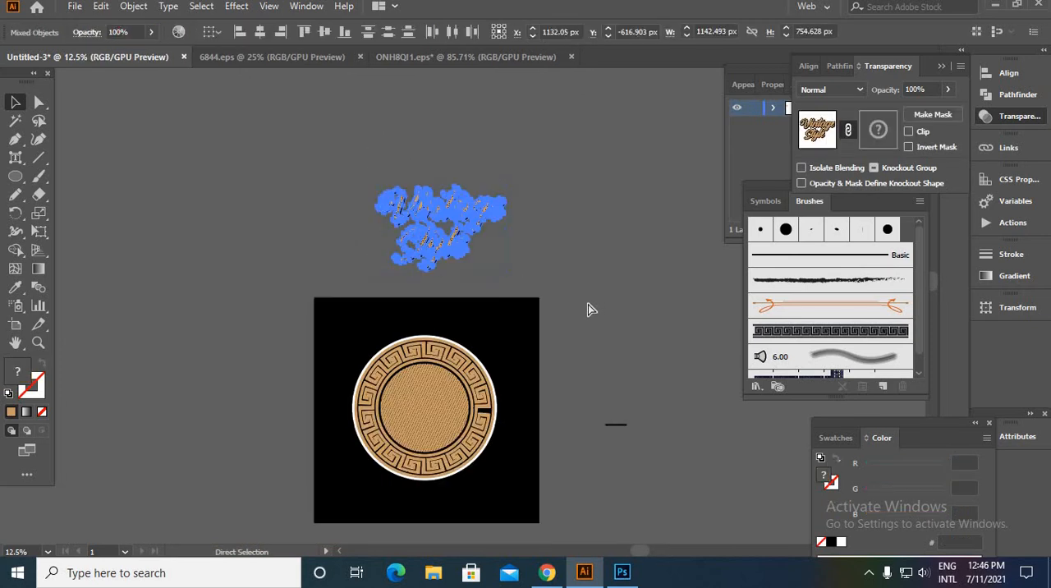
key(ctrl+g)
click(559, 260)
drag(450, 237, 439, 444)
right_click(439, 444)
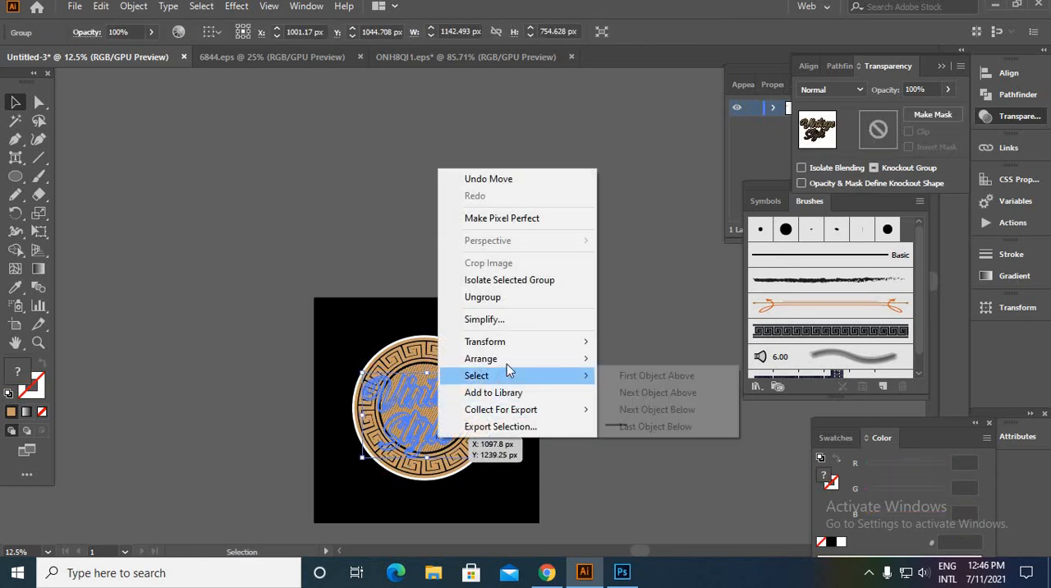
mouse_move(534, 358)
click(638, 364)
- Enlarge the lettering beyond the badge's edges with "Vintage" tilted upward to the right, and deselect it
drag(537, 350, 577, 350)
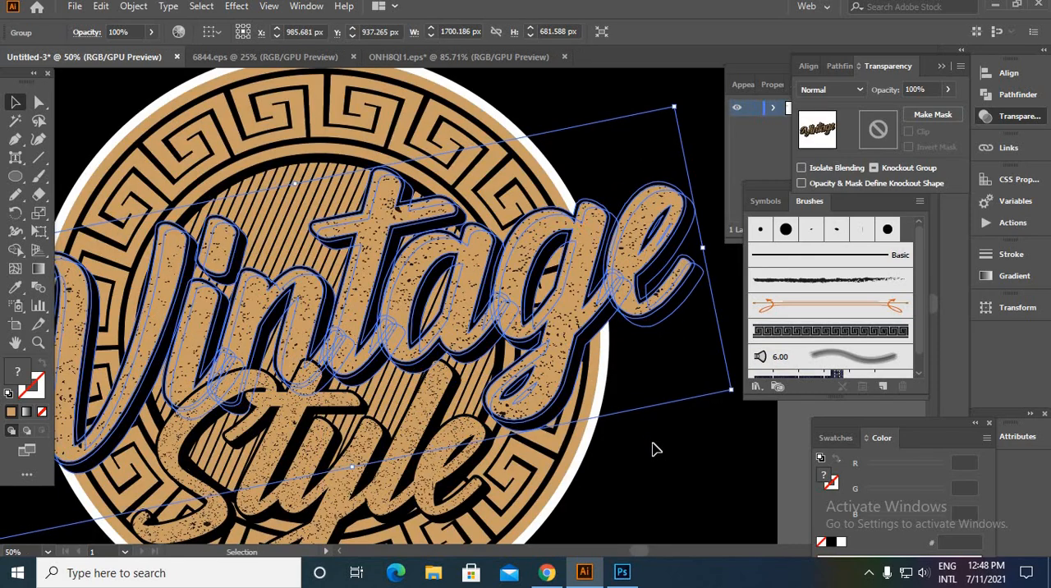
click(654, 446)
scroll(655, 443, down, 2)
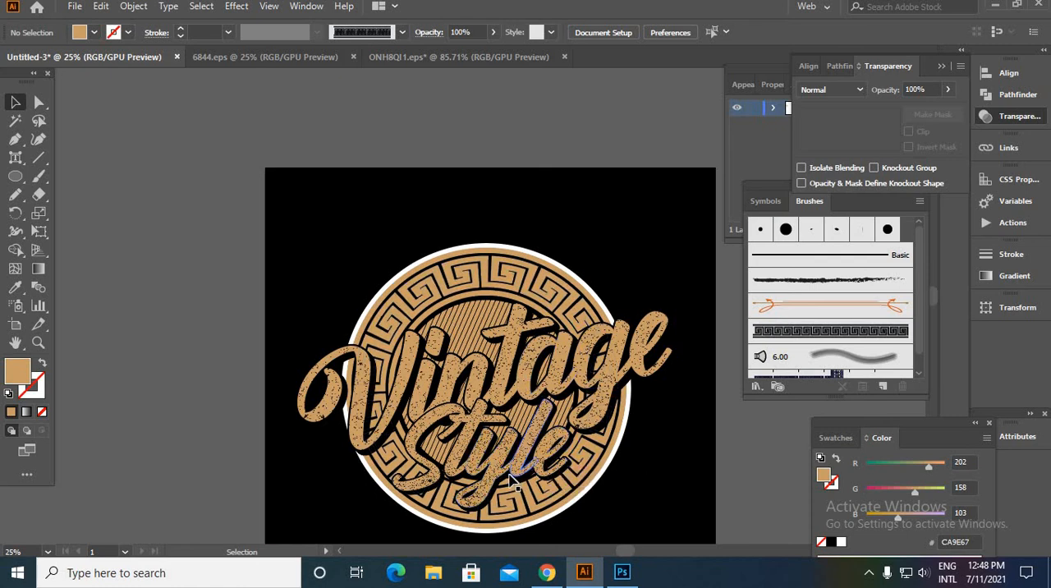
scroll(499, 447, up, 1)
drag(498, 448, 443, 357)
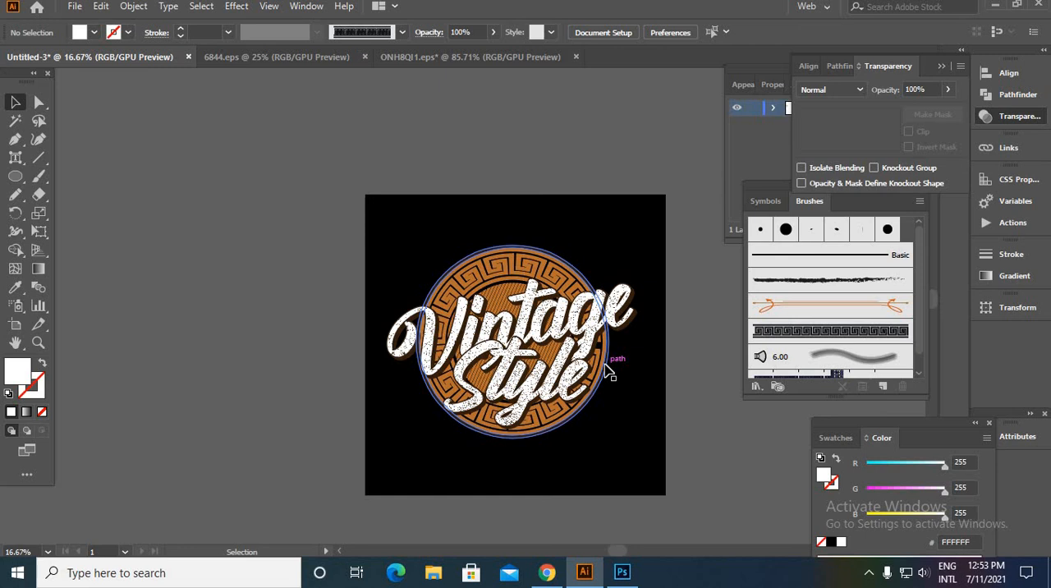
scroll(605, 415, up, 2)
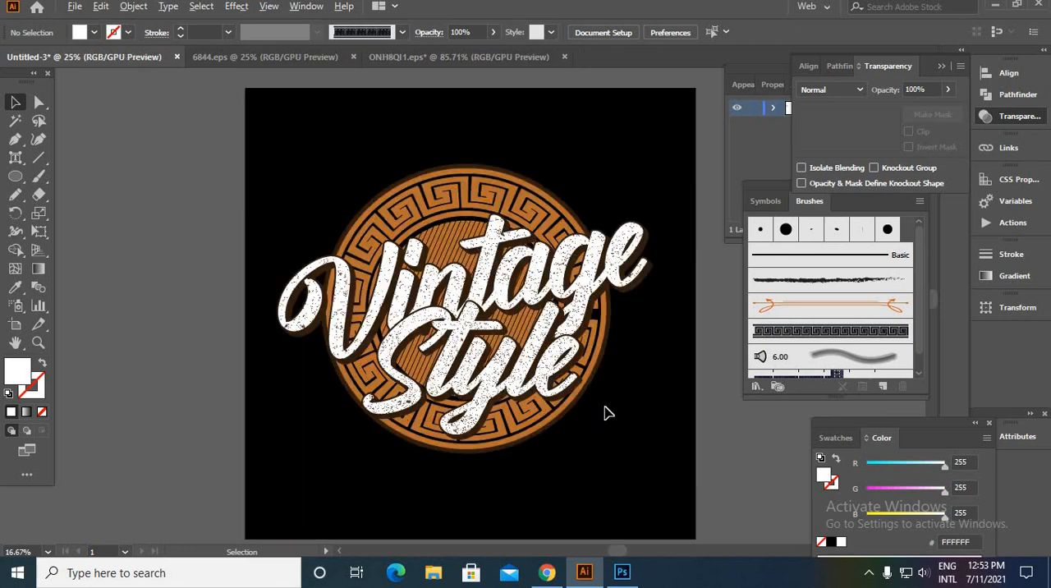